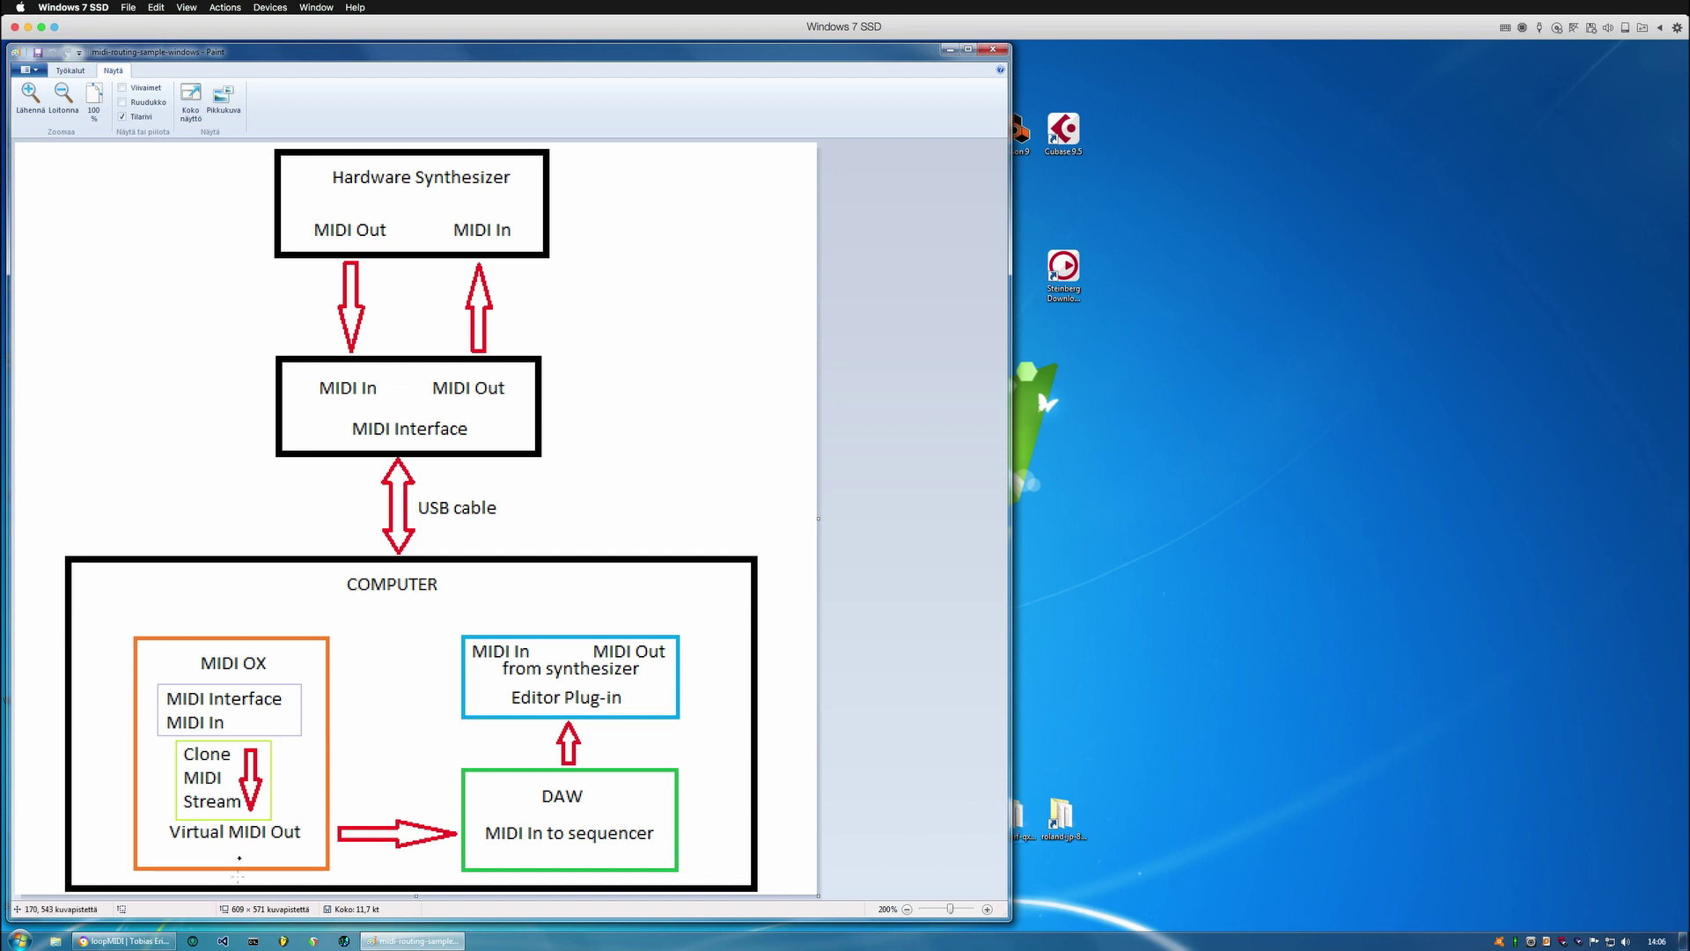
Open the 'download loopMIDI' link on the loopMIDI web page, then minimize Chrome.
left_click(123, 940)
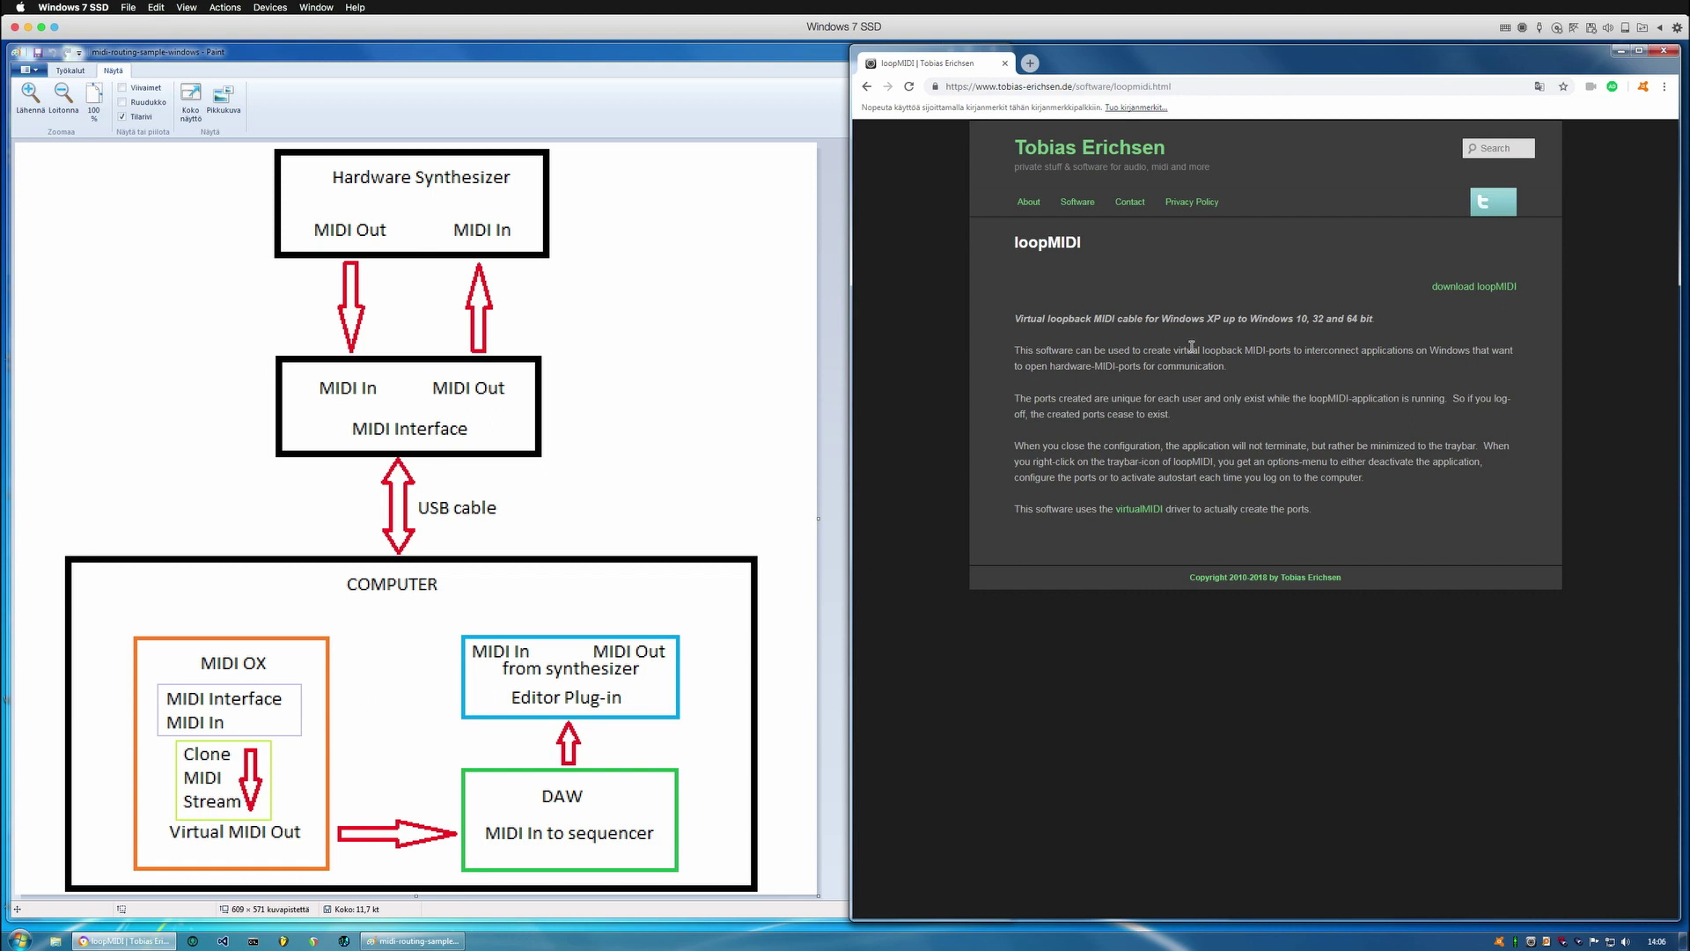
left_click(1497, 288)
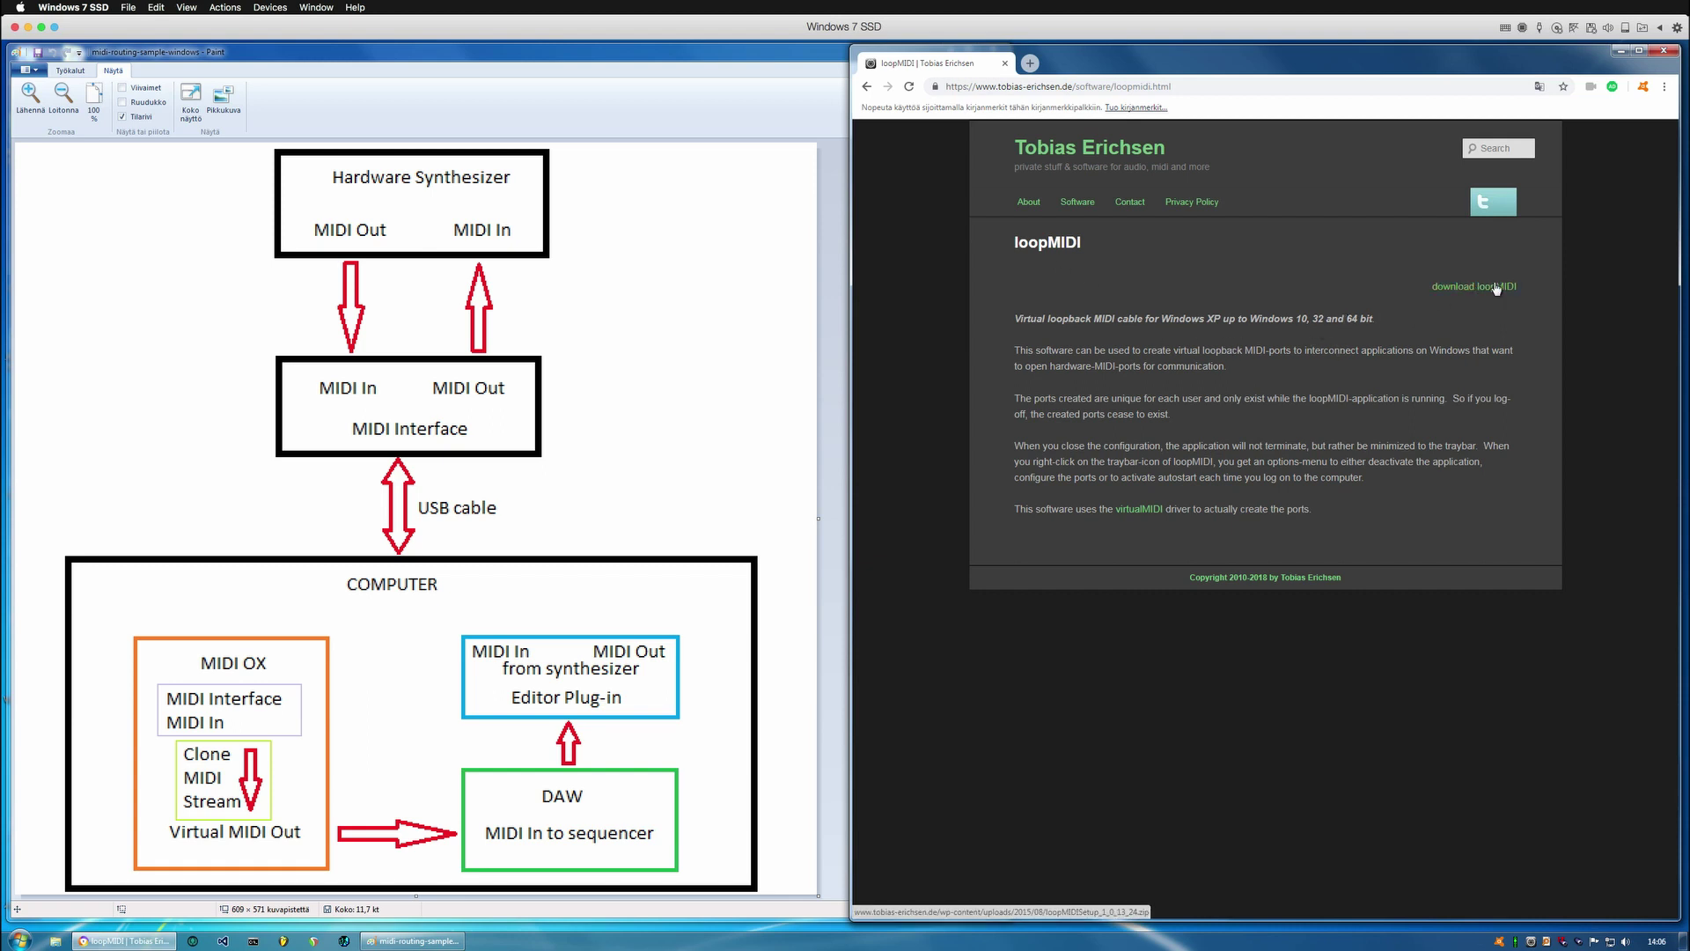
left_click(1621, 53)
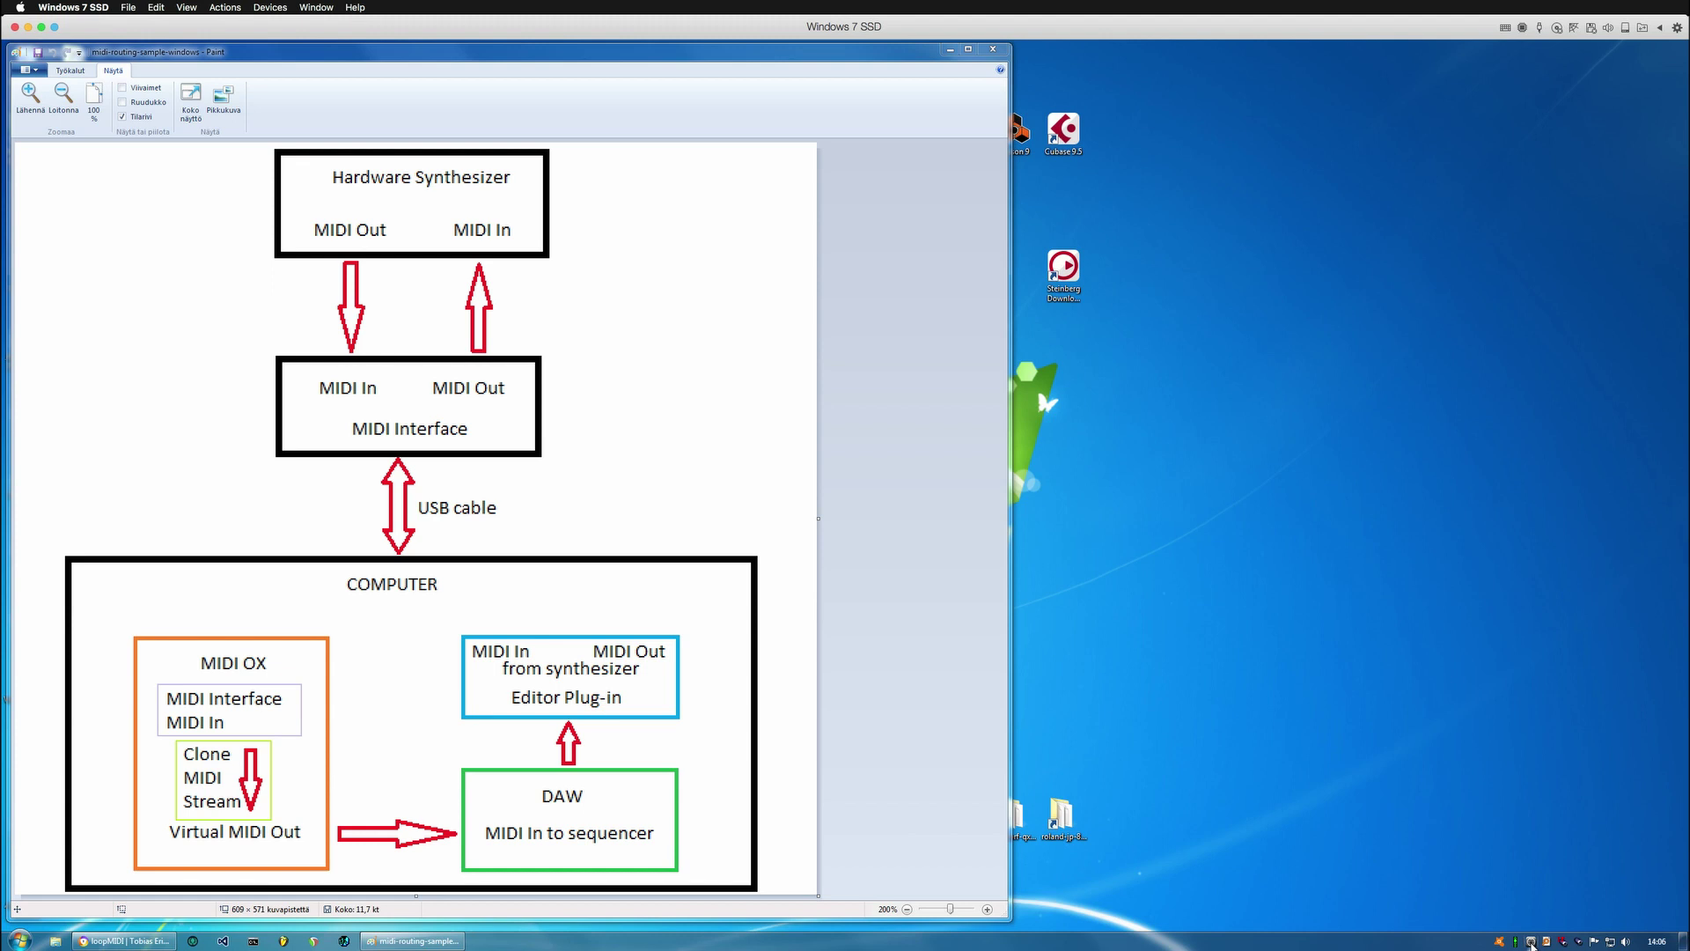
Open loopMIDI from the tray, select loopMIDI Port OUT, and move its window to the lower right.
left_click(1531, 942)
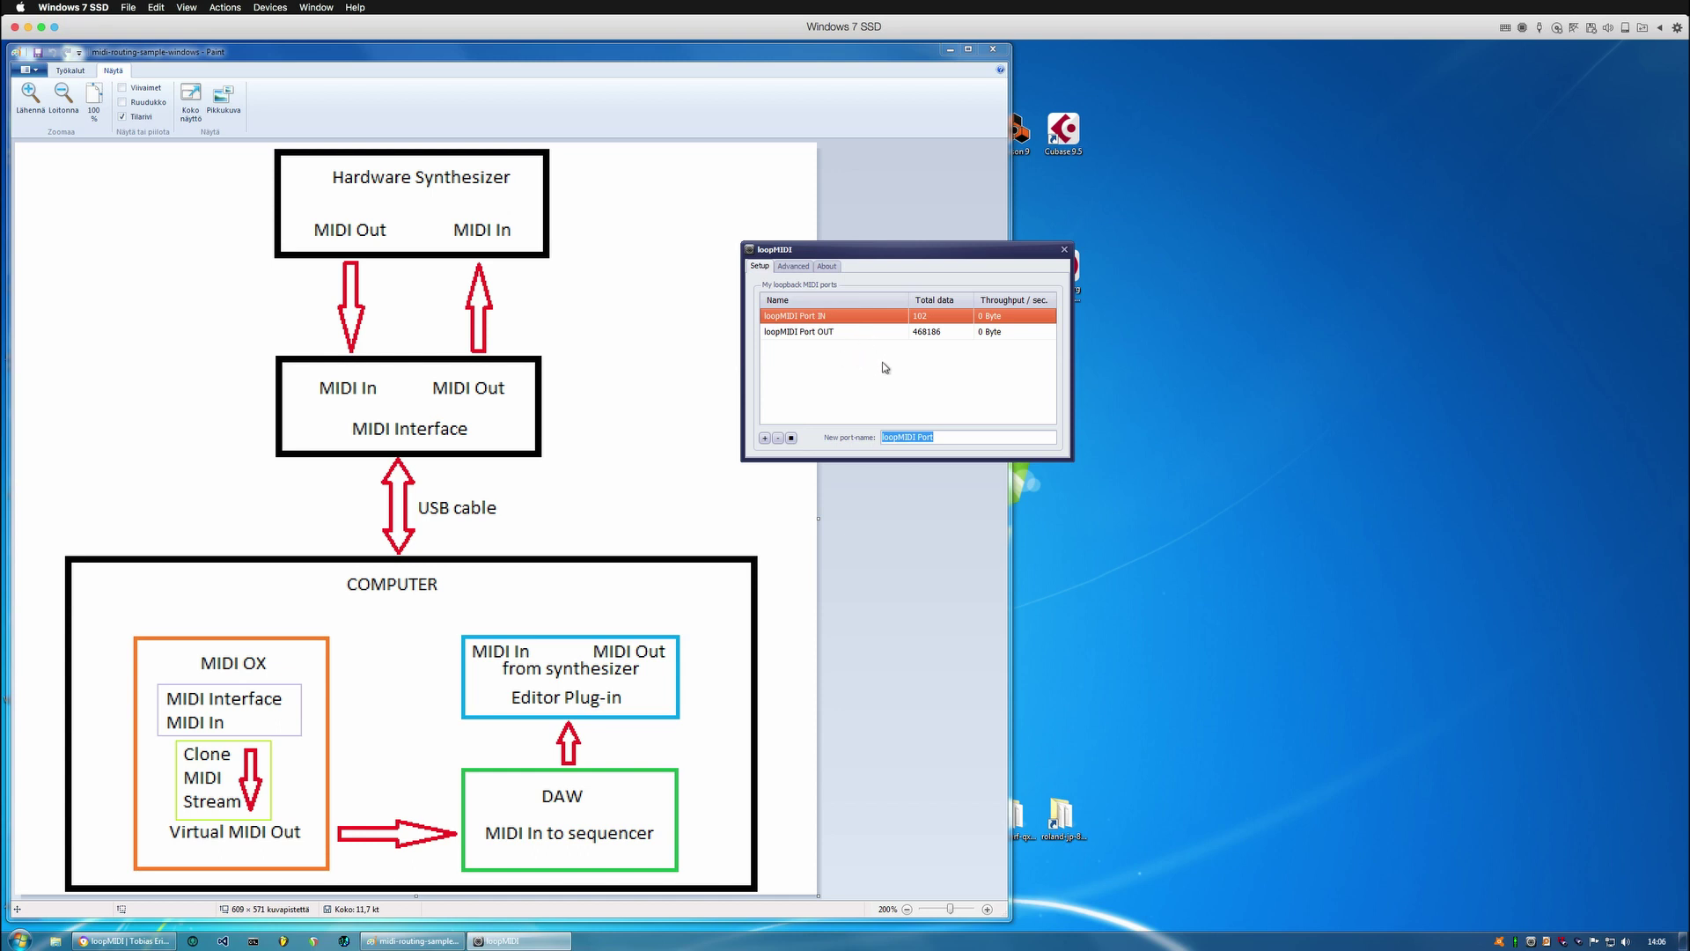
left_click(844, 381)
left_click(823, 338)
left_click(819, 319)
left_click(811, 338)
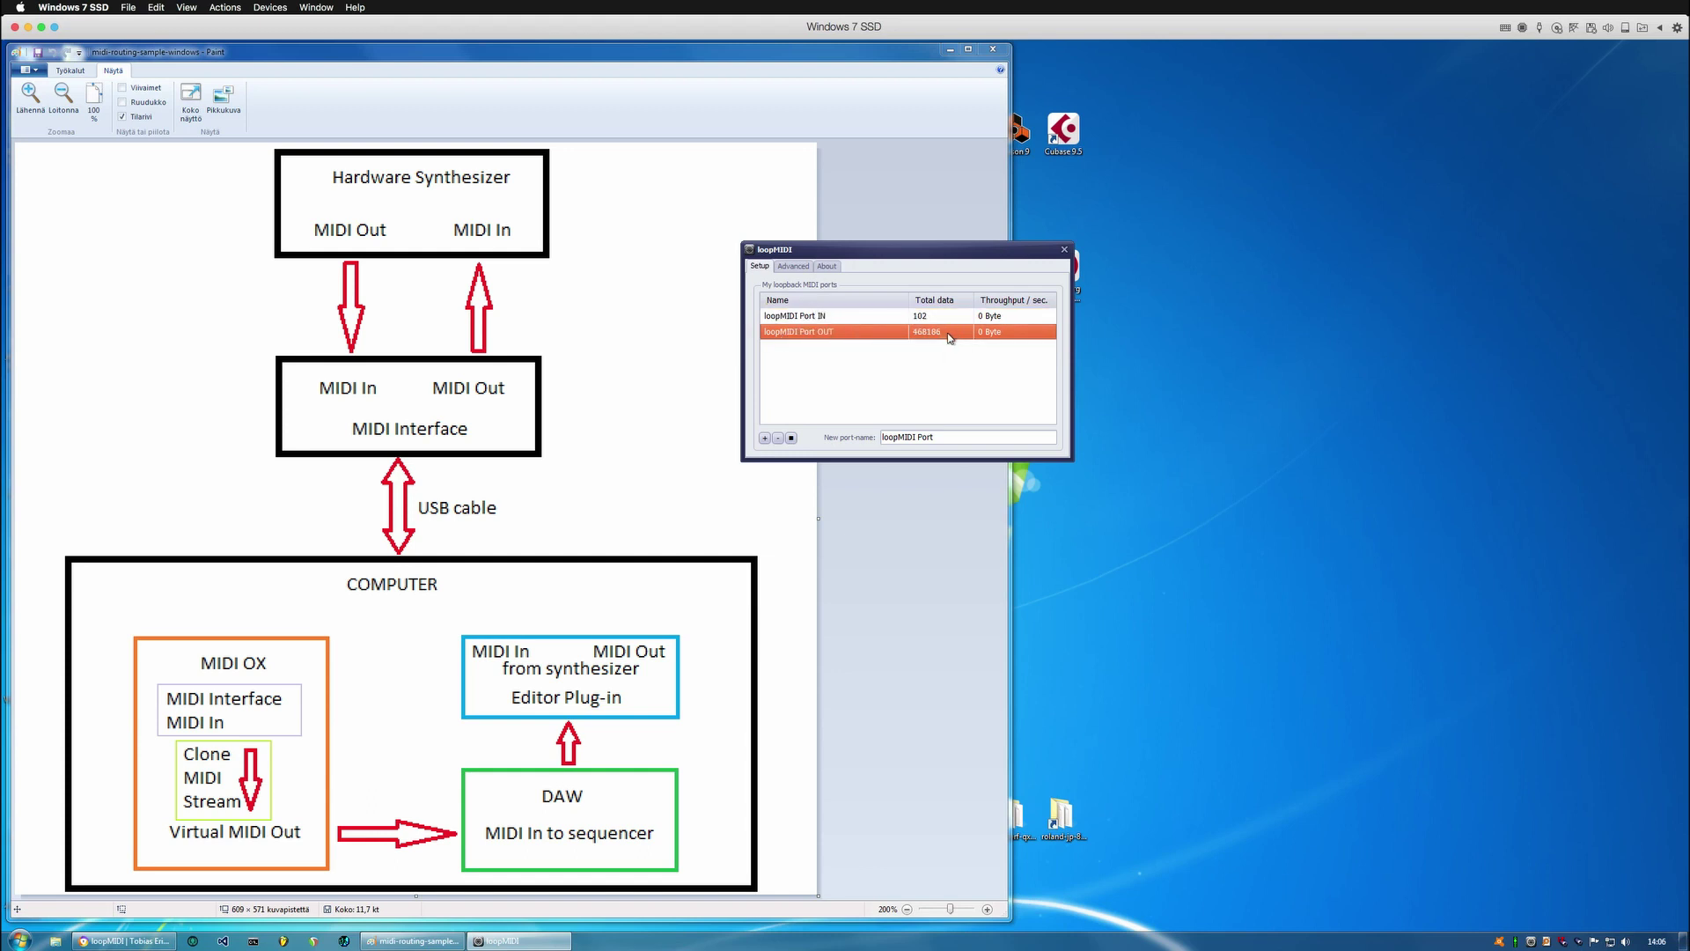
left_click_drag(912, 251, 1292, 477)
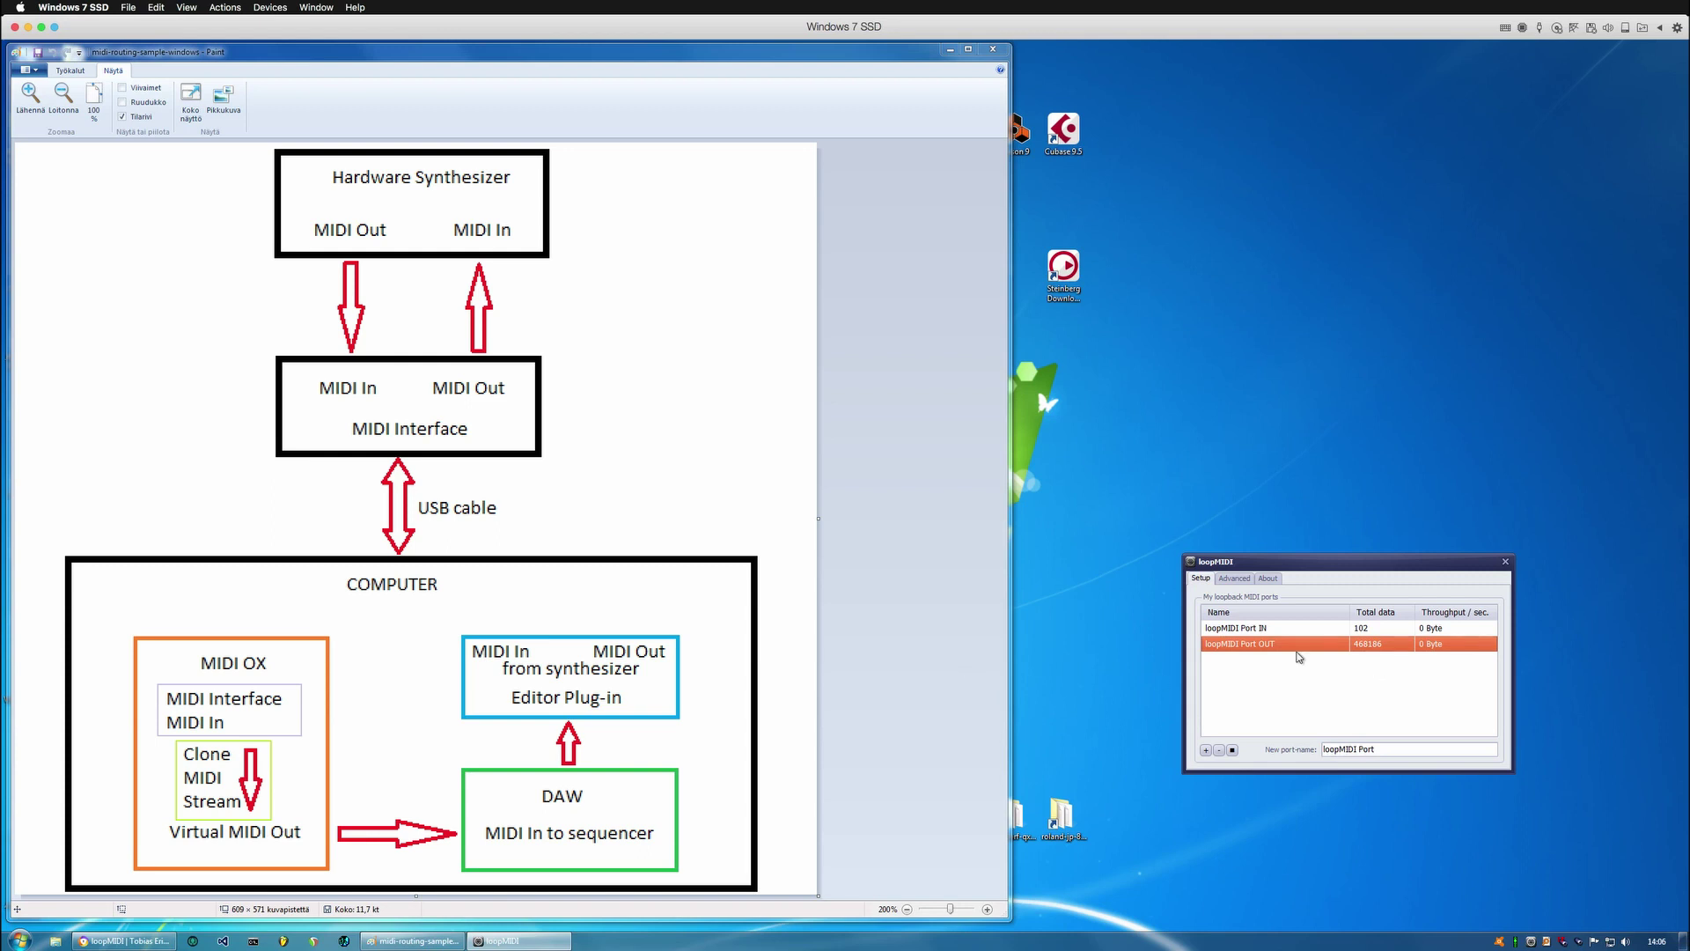
Select loopMIDI Port IN in MIDI-OX's port routing view.
left_click(1275, 628)
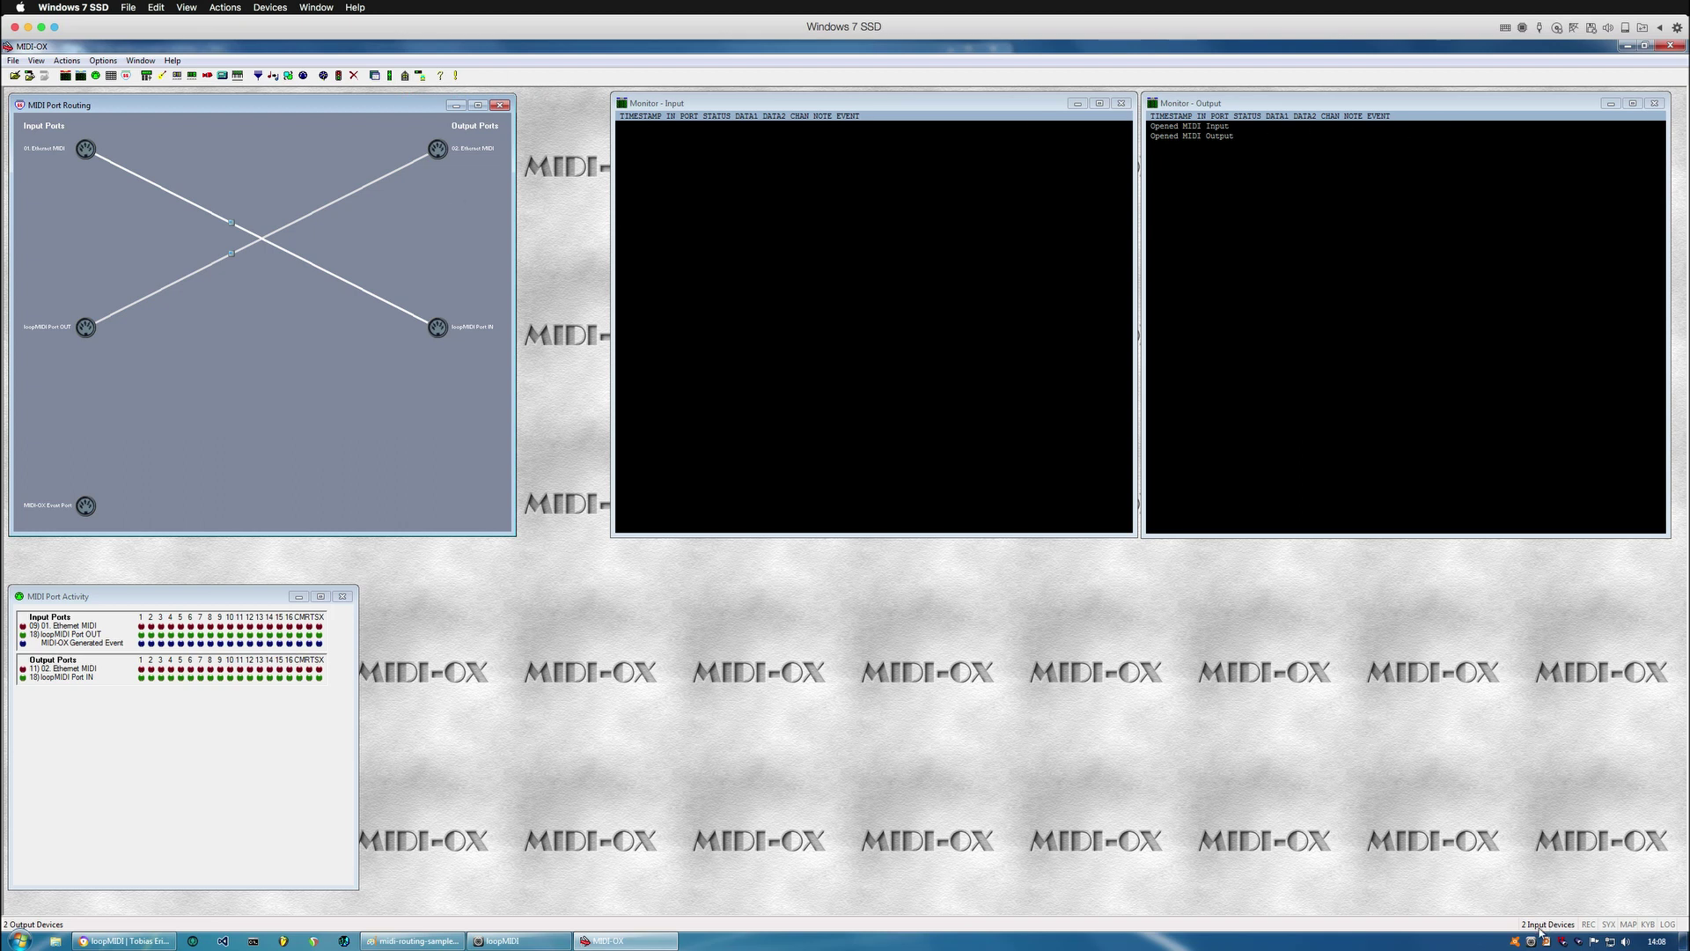
left_click(24, 938)
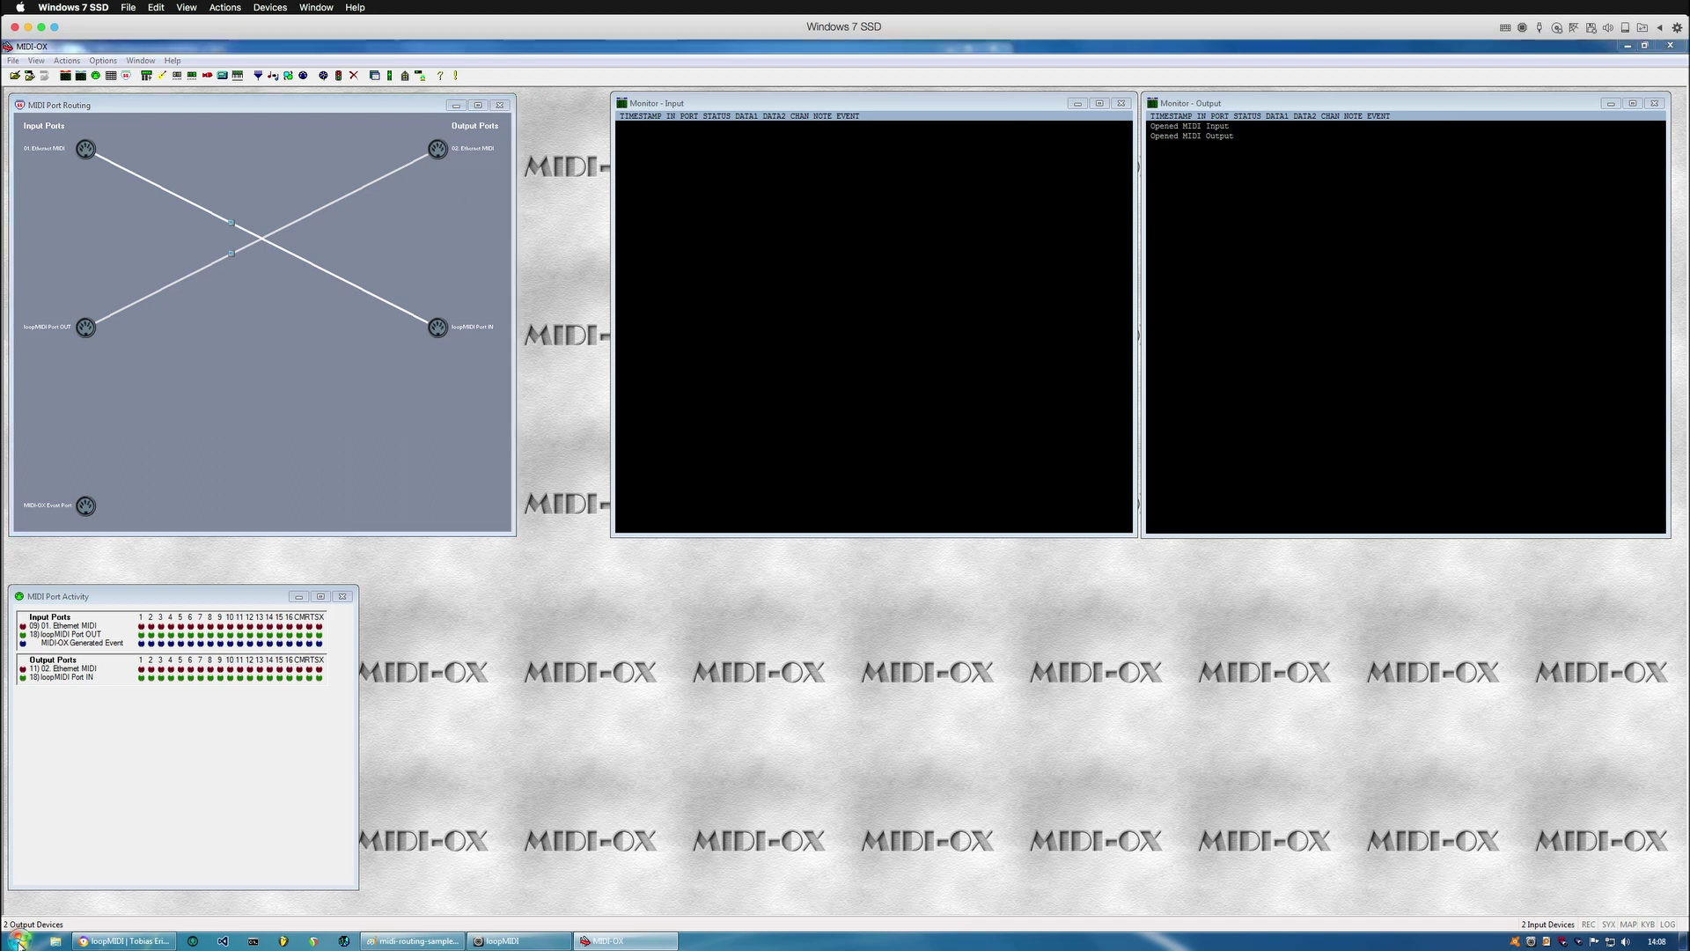
left_click(47, 888)
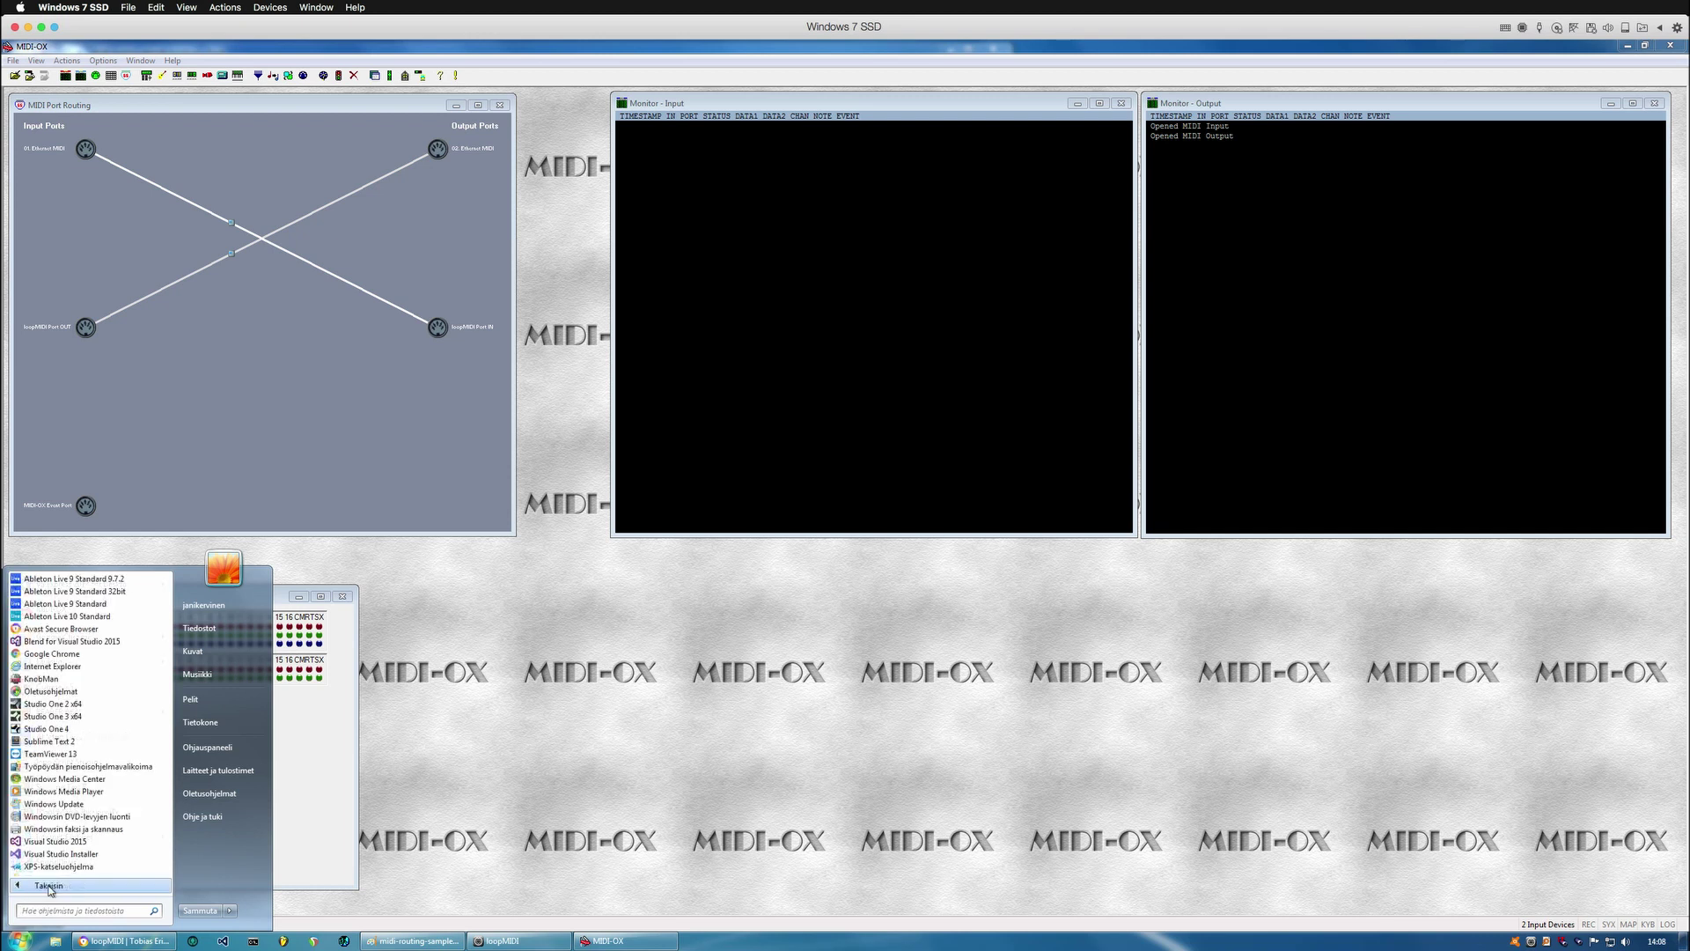
scroll(108, 762, "down", 5)
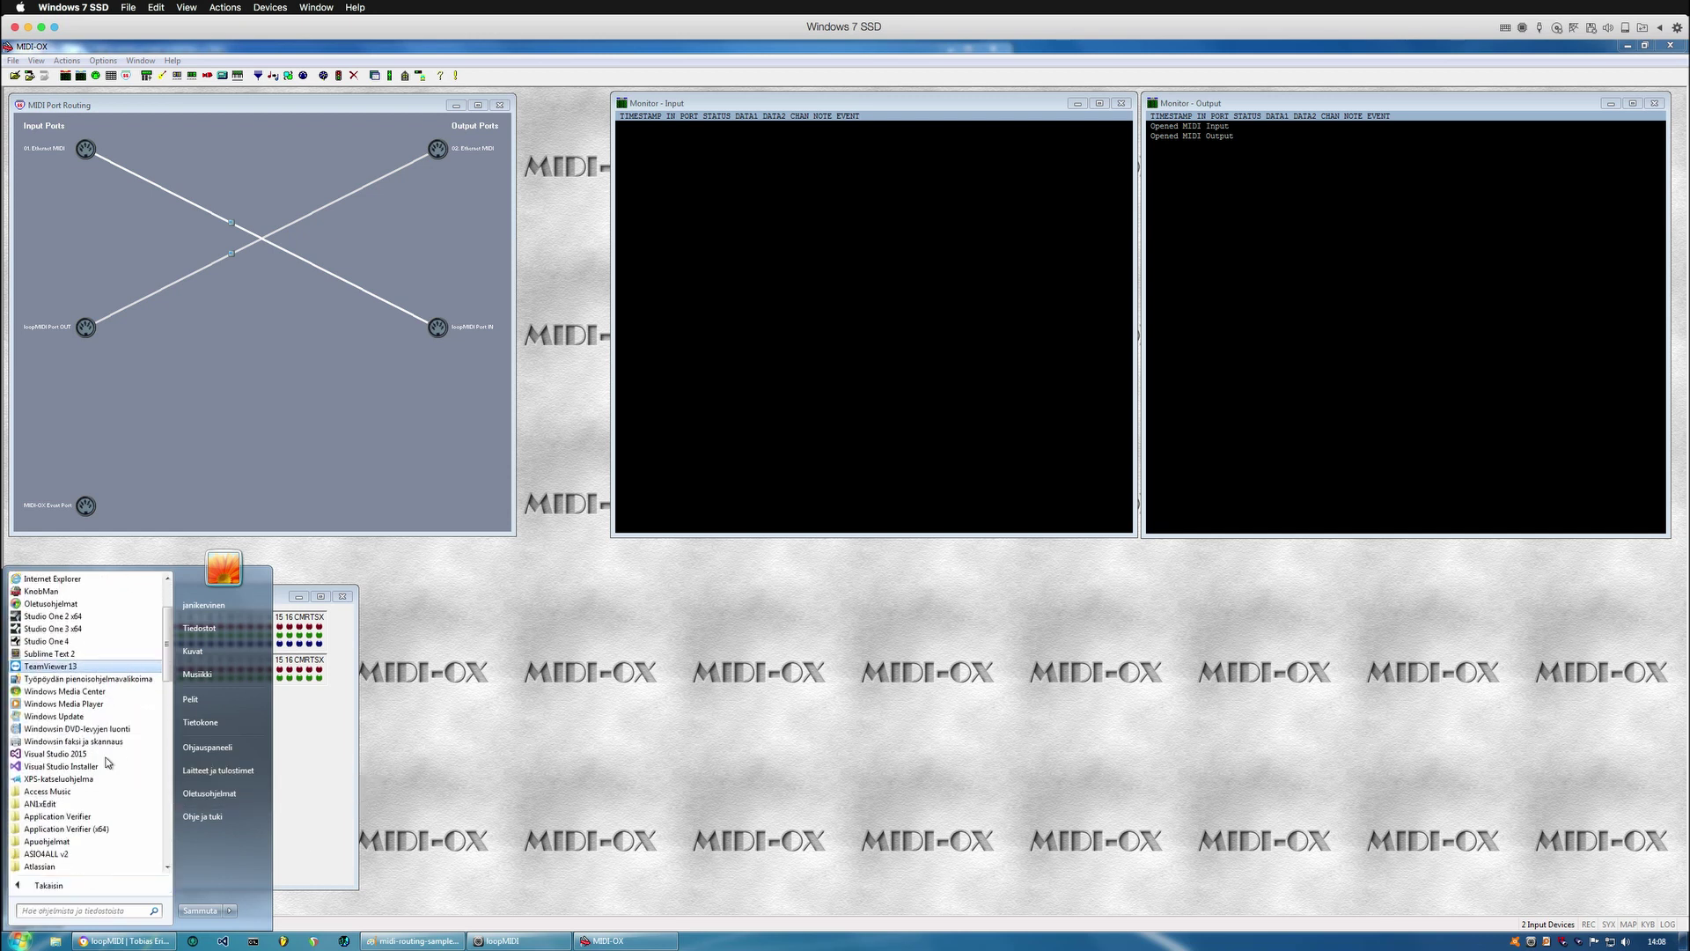
scroll(107, 763, "down", 4)
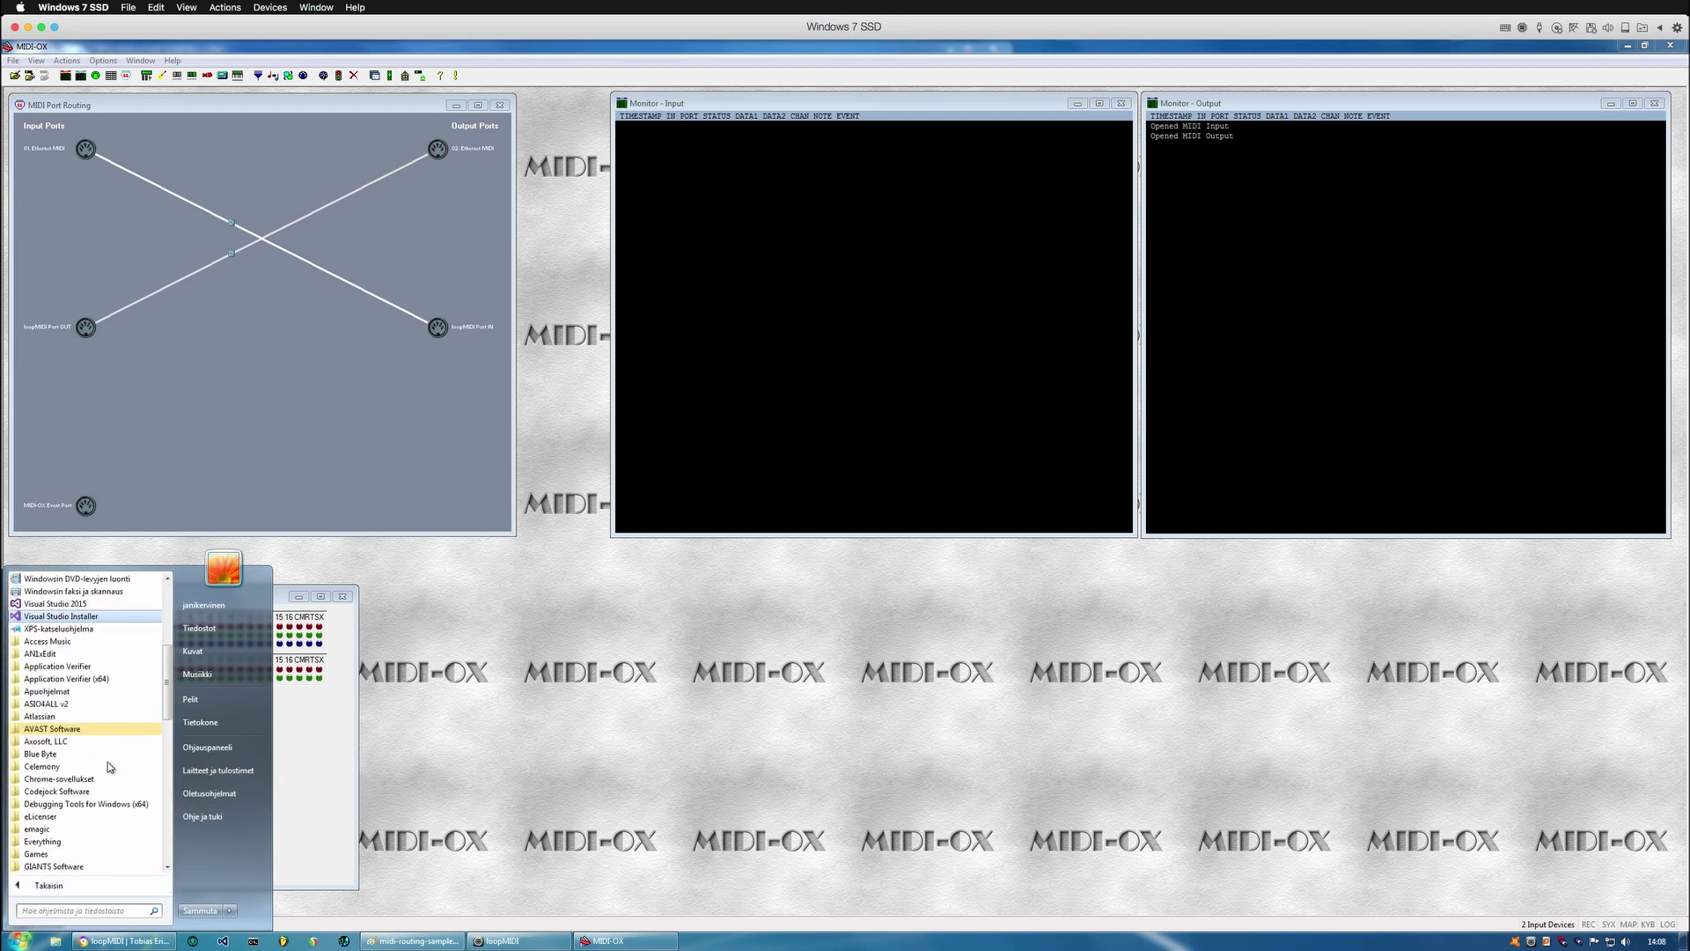
scroll(110, 769, "down", 1)
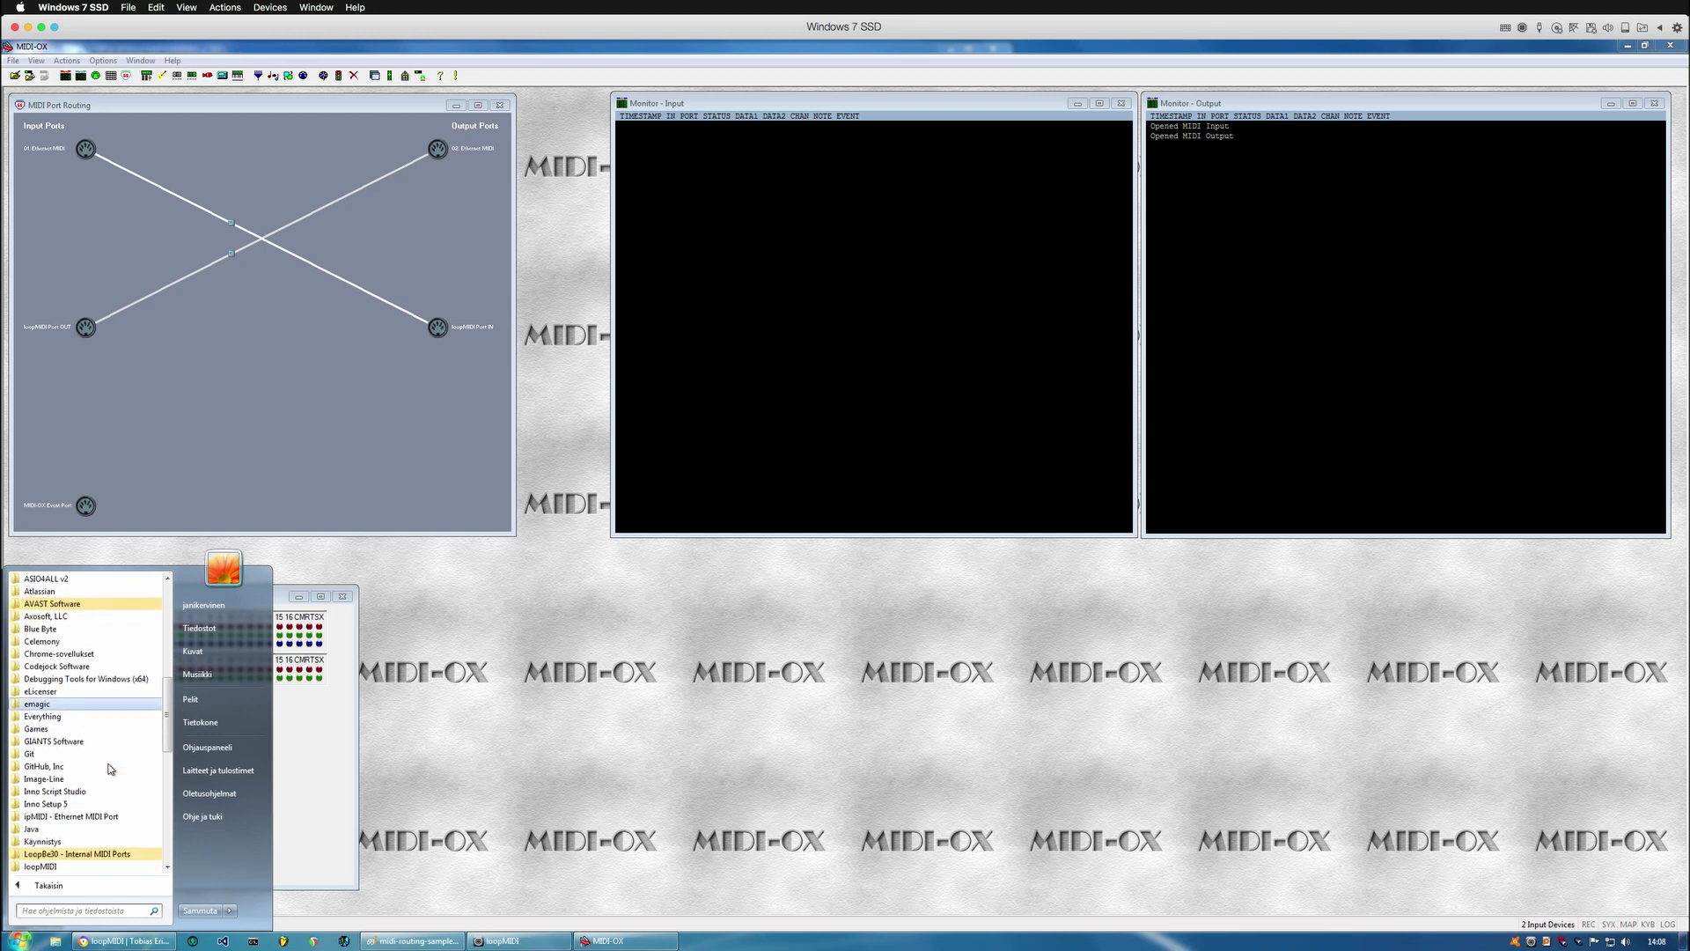
left_click(71, 843)
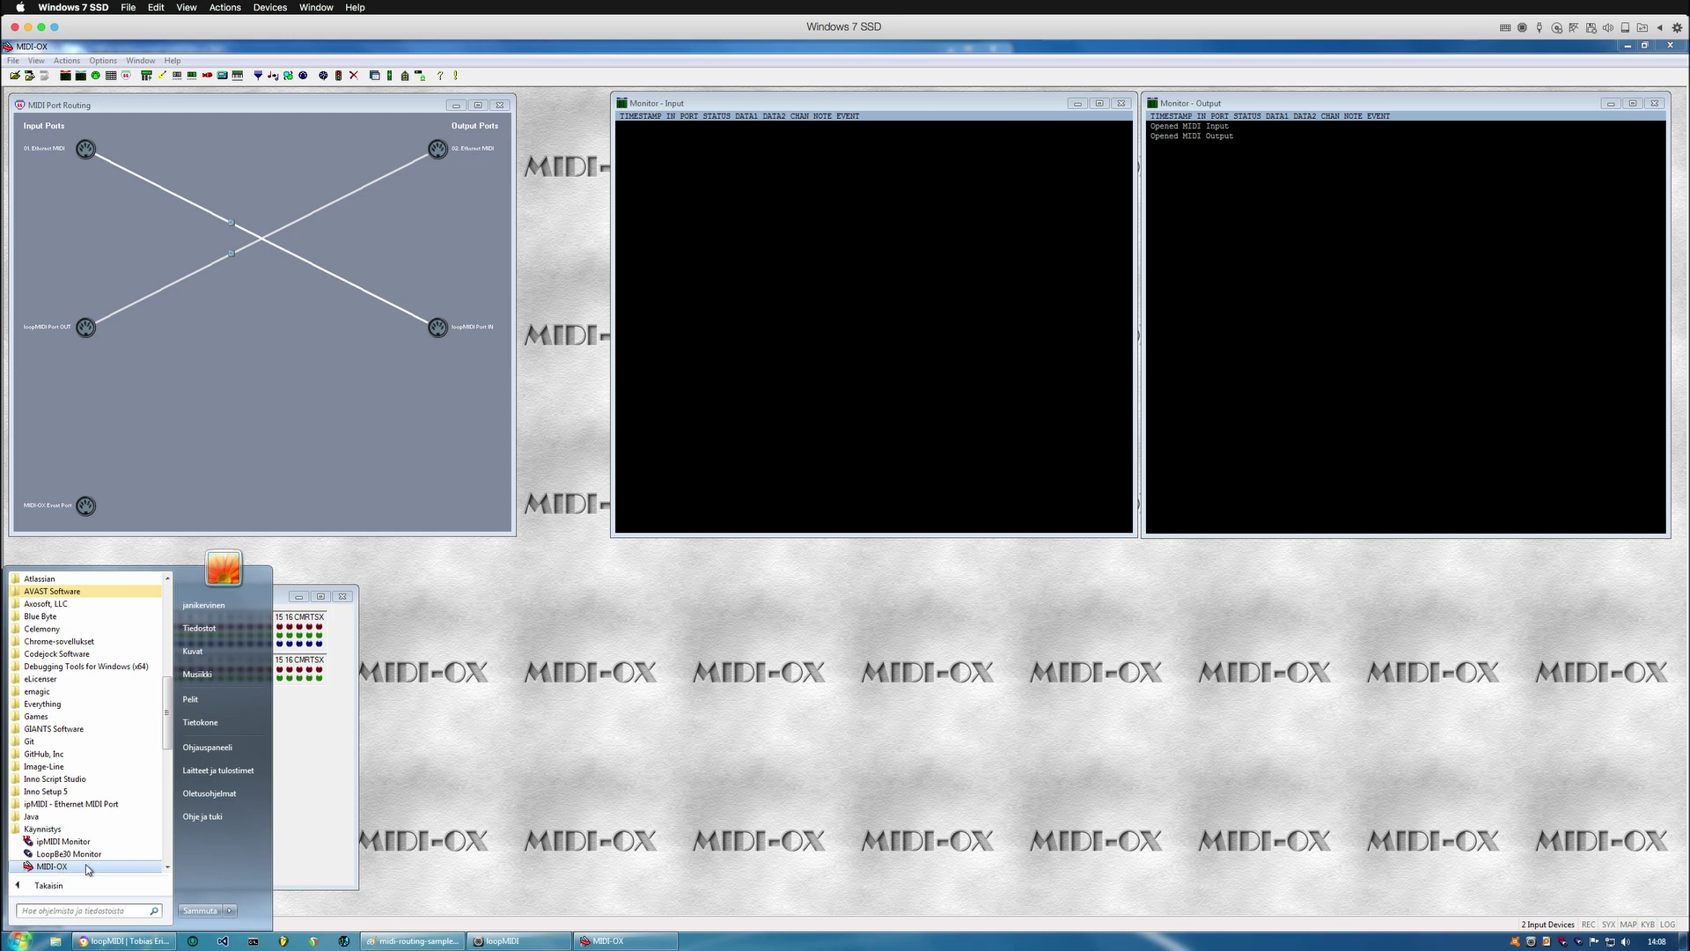
scroll(80, 872, "down", 1)
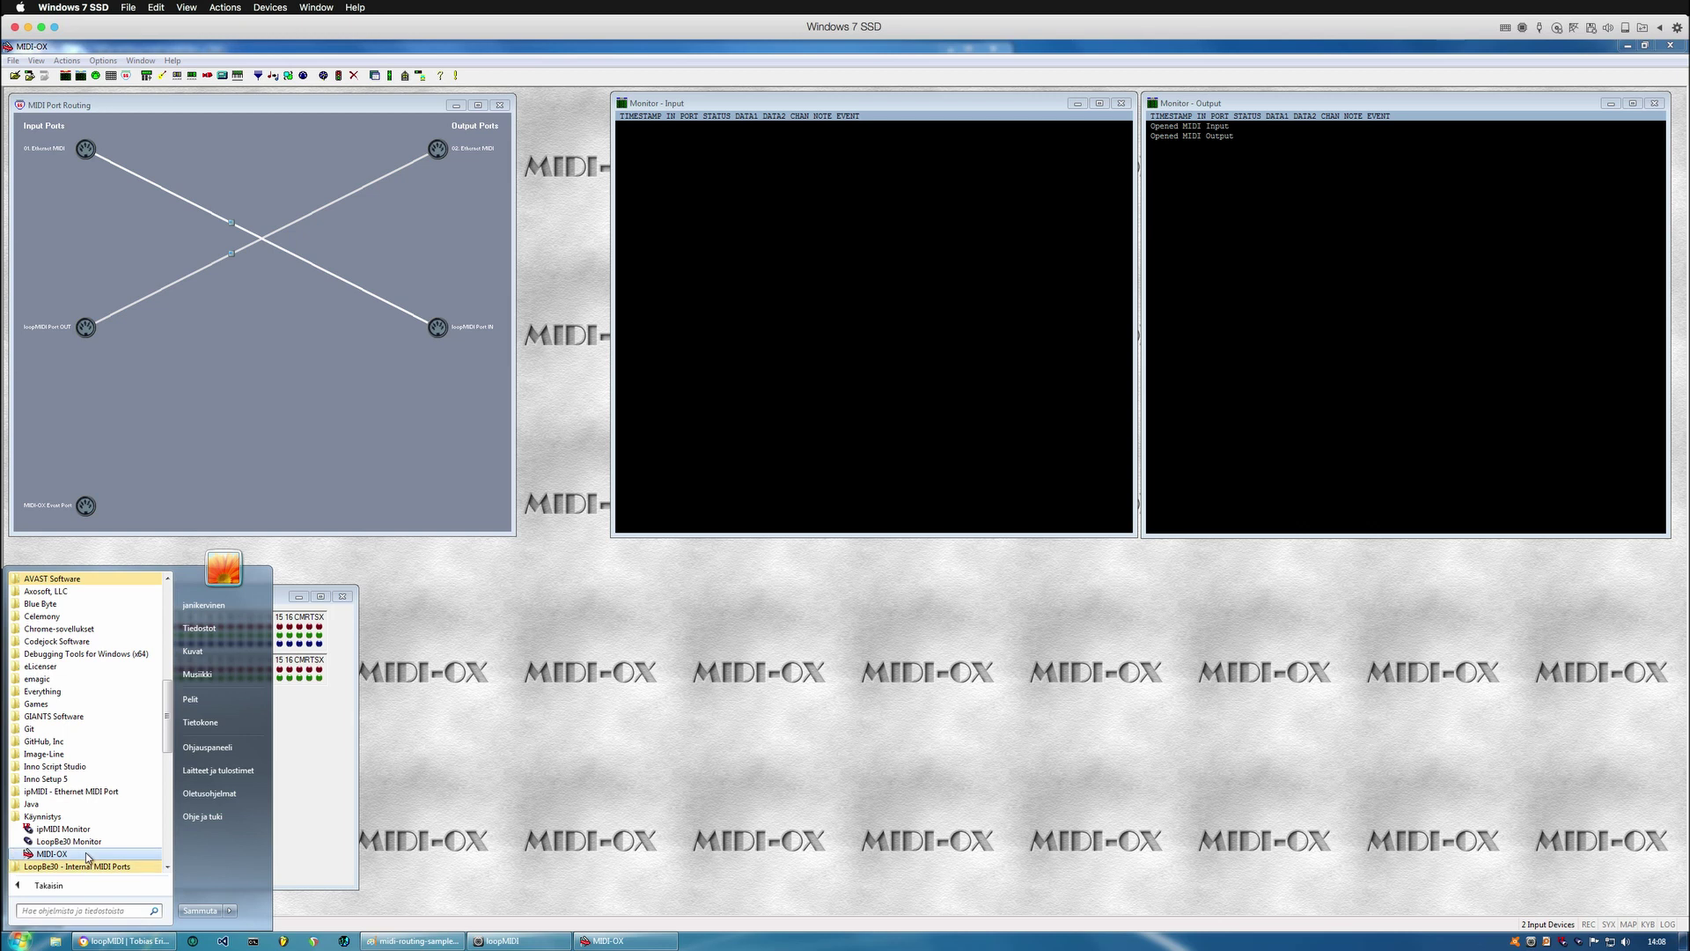
scroll(88, 856, "down", 1)
left_click(51, 867)
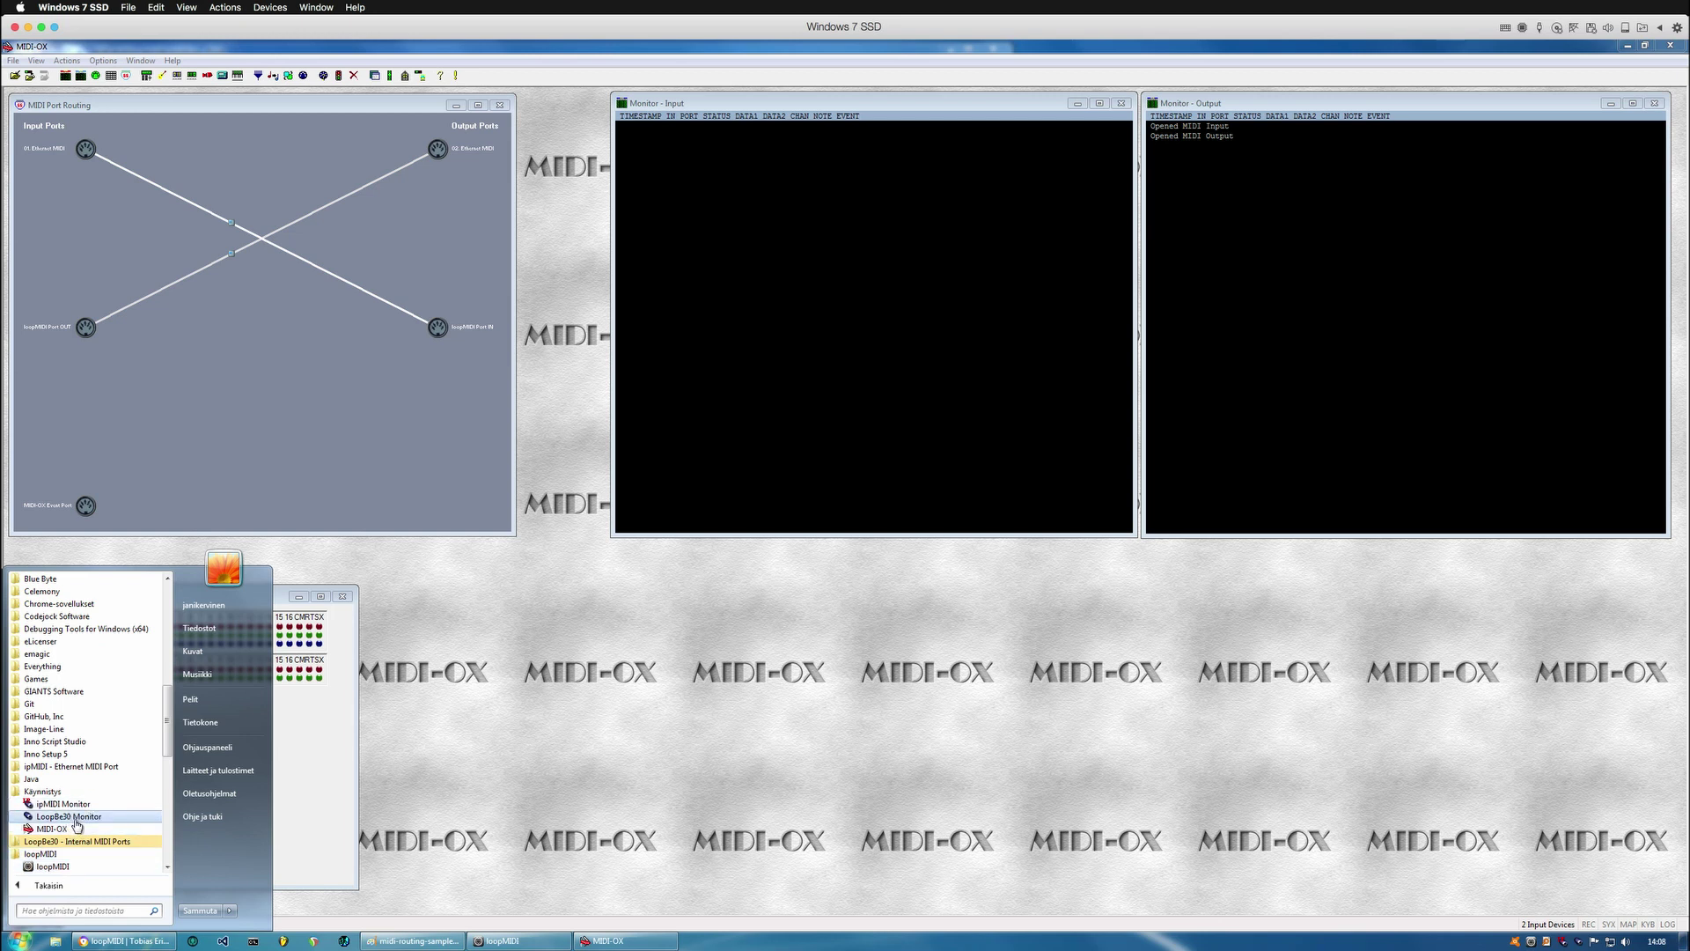
left_click(526, 944)
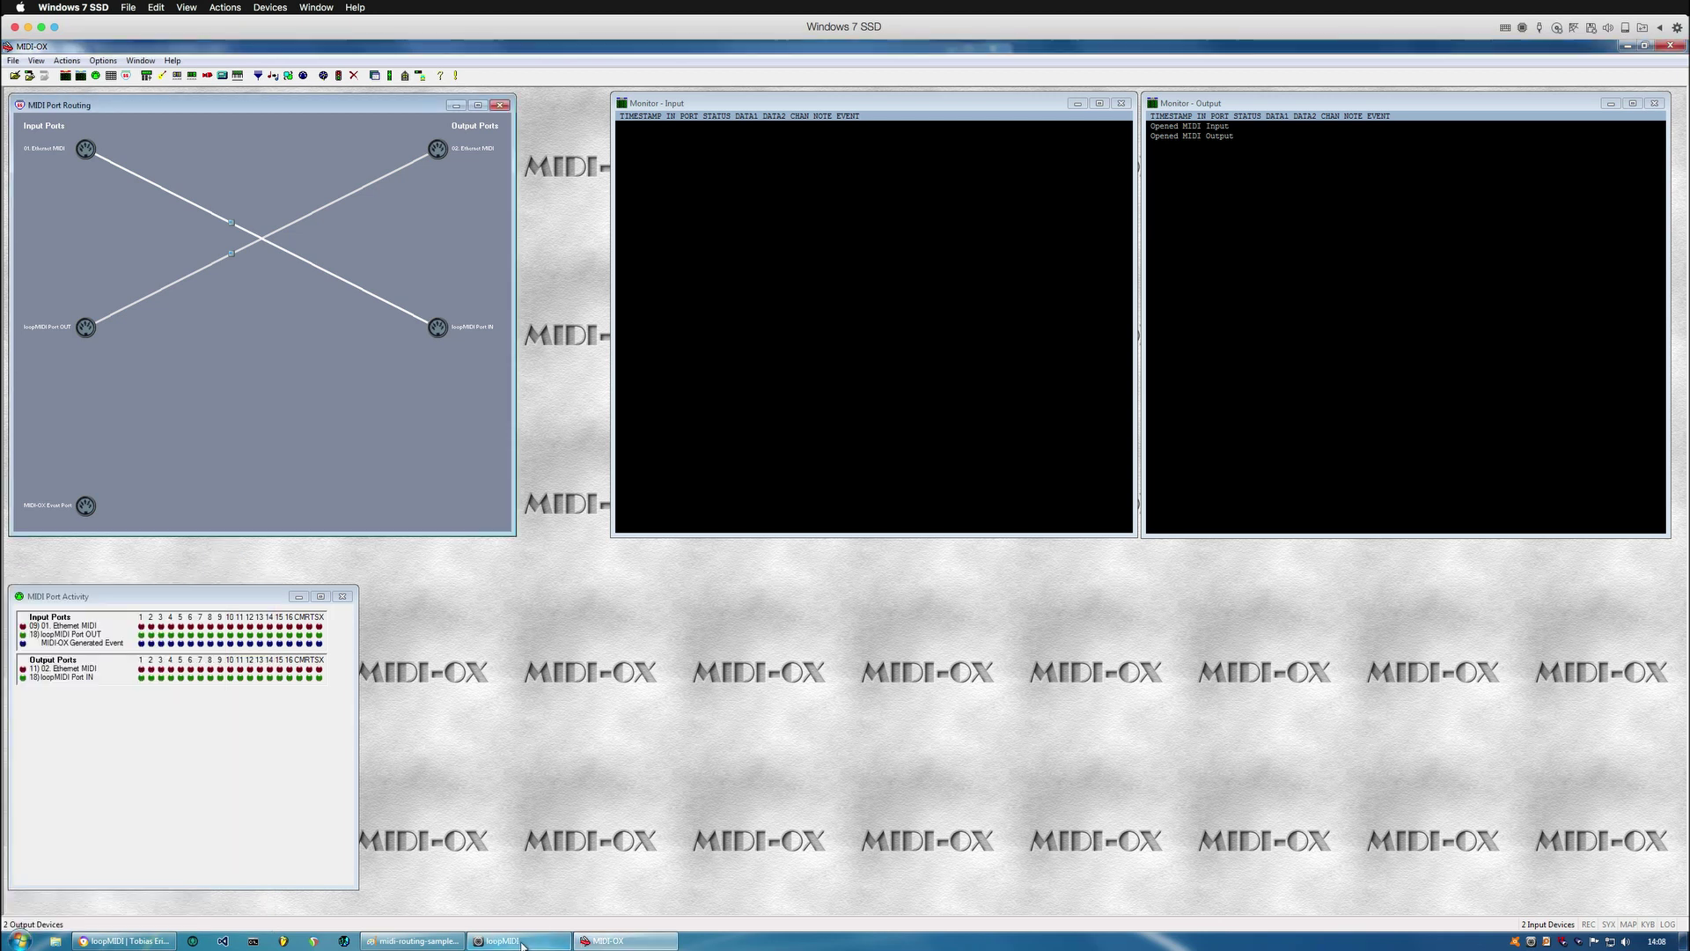
left_click(574, 845)
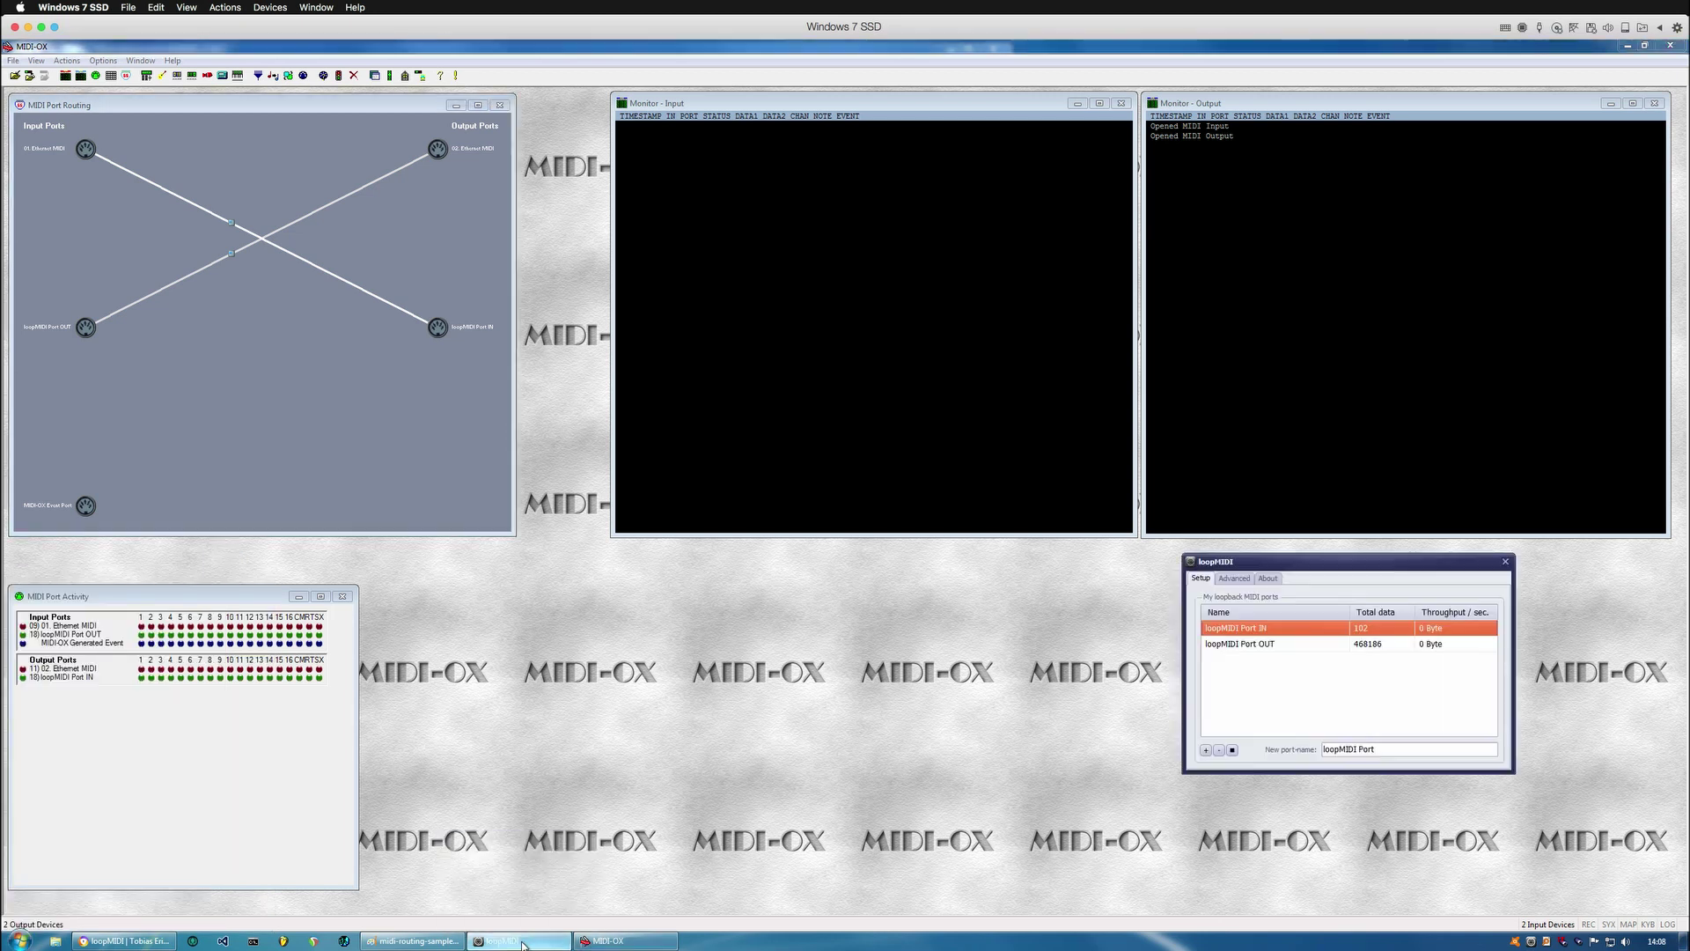
left_click(1234, 578)
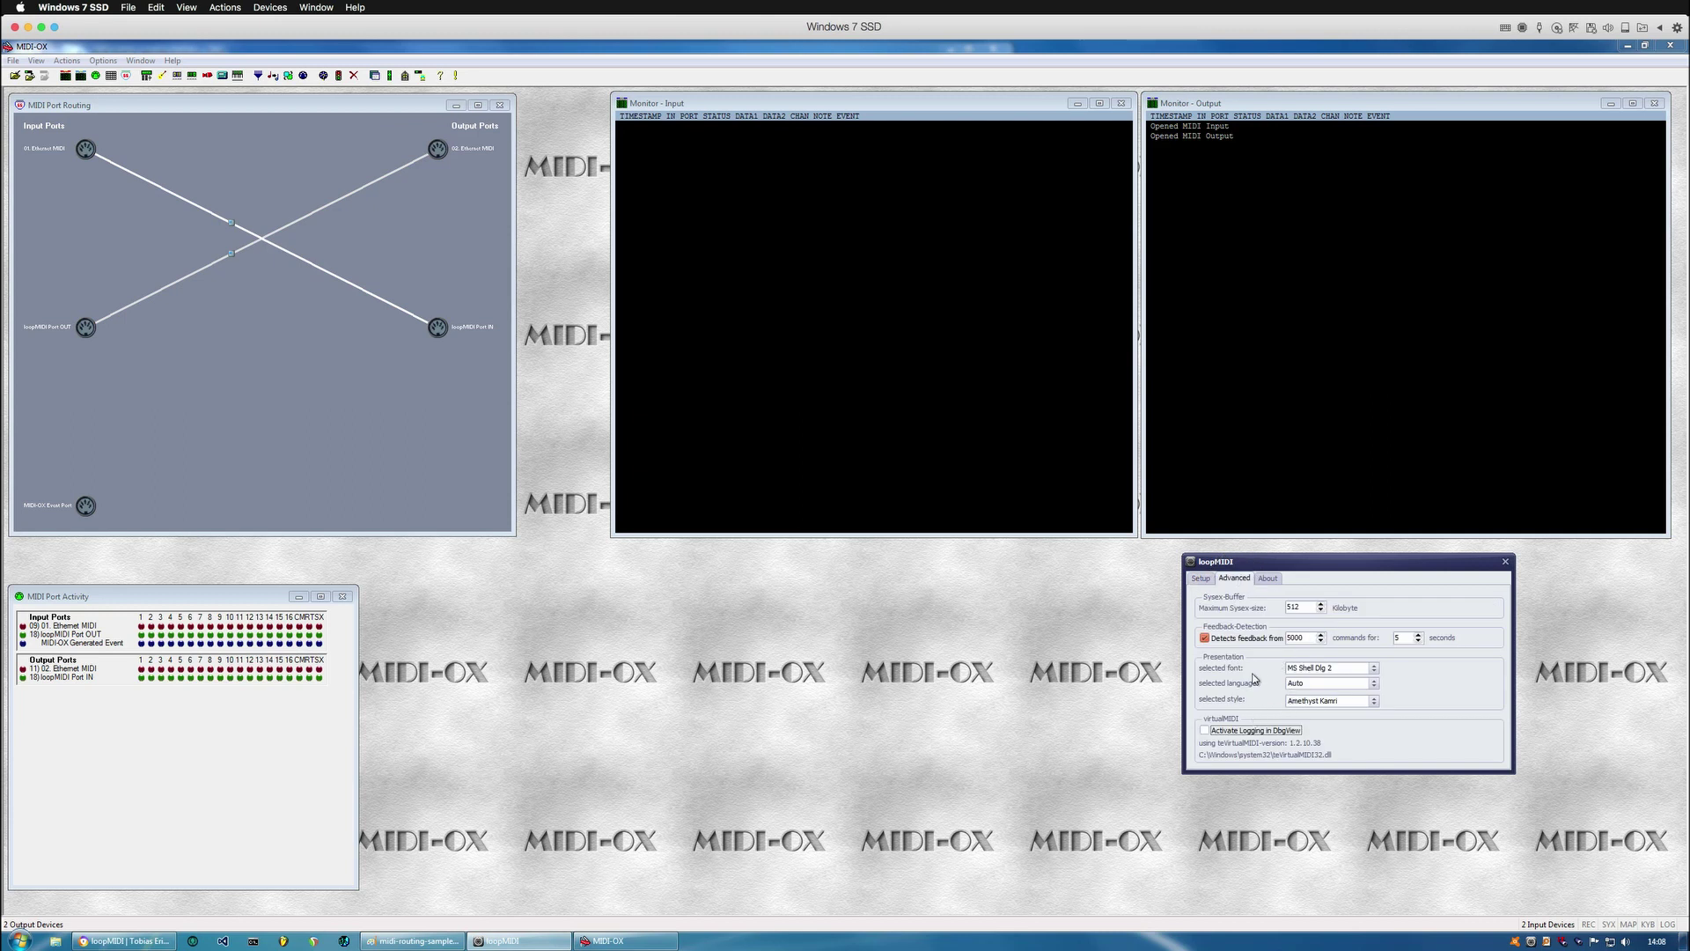
left_click(1268, 578)
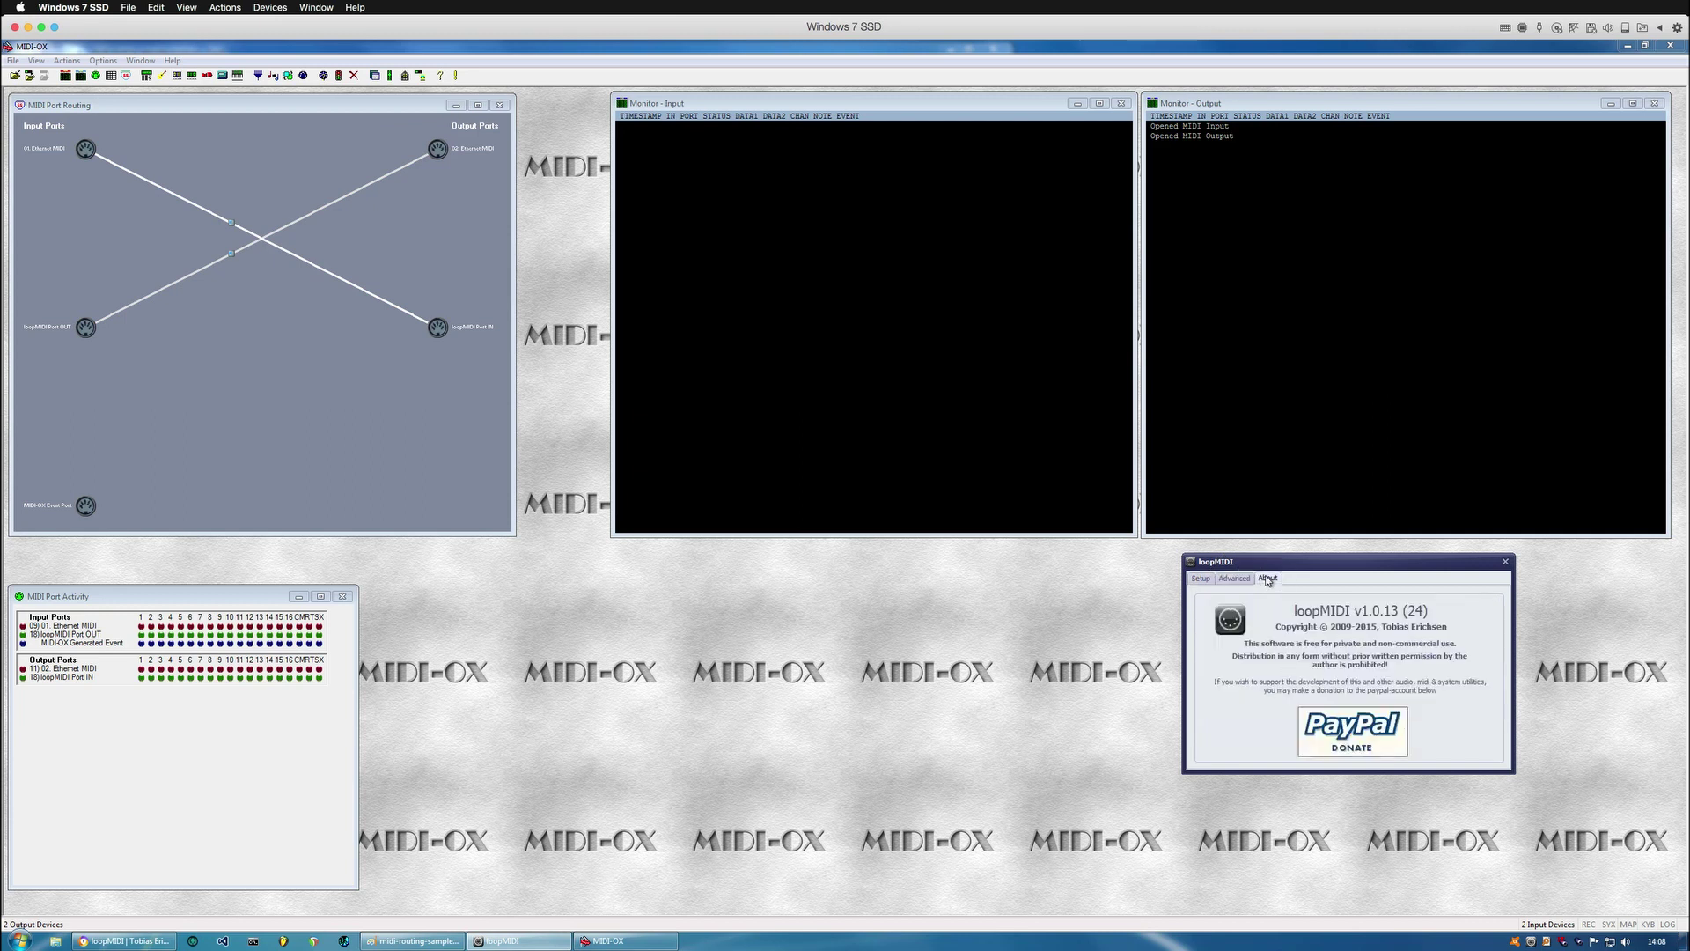
left_click(1201, 578)
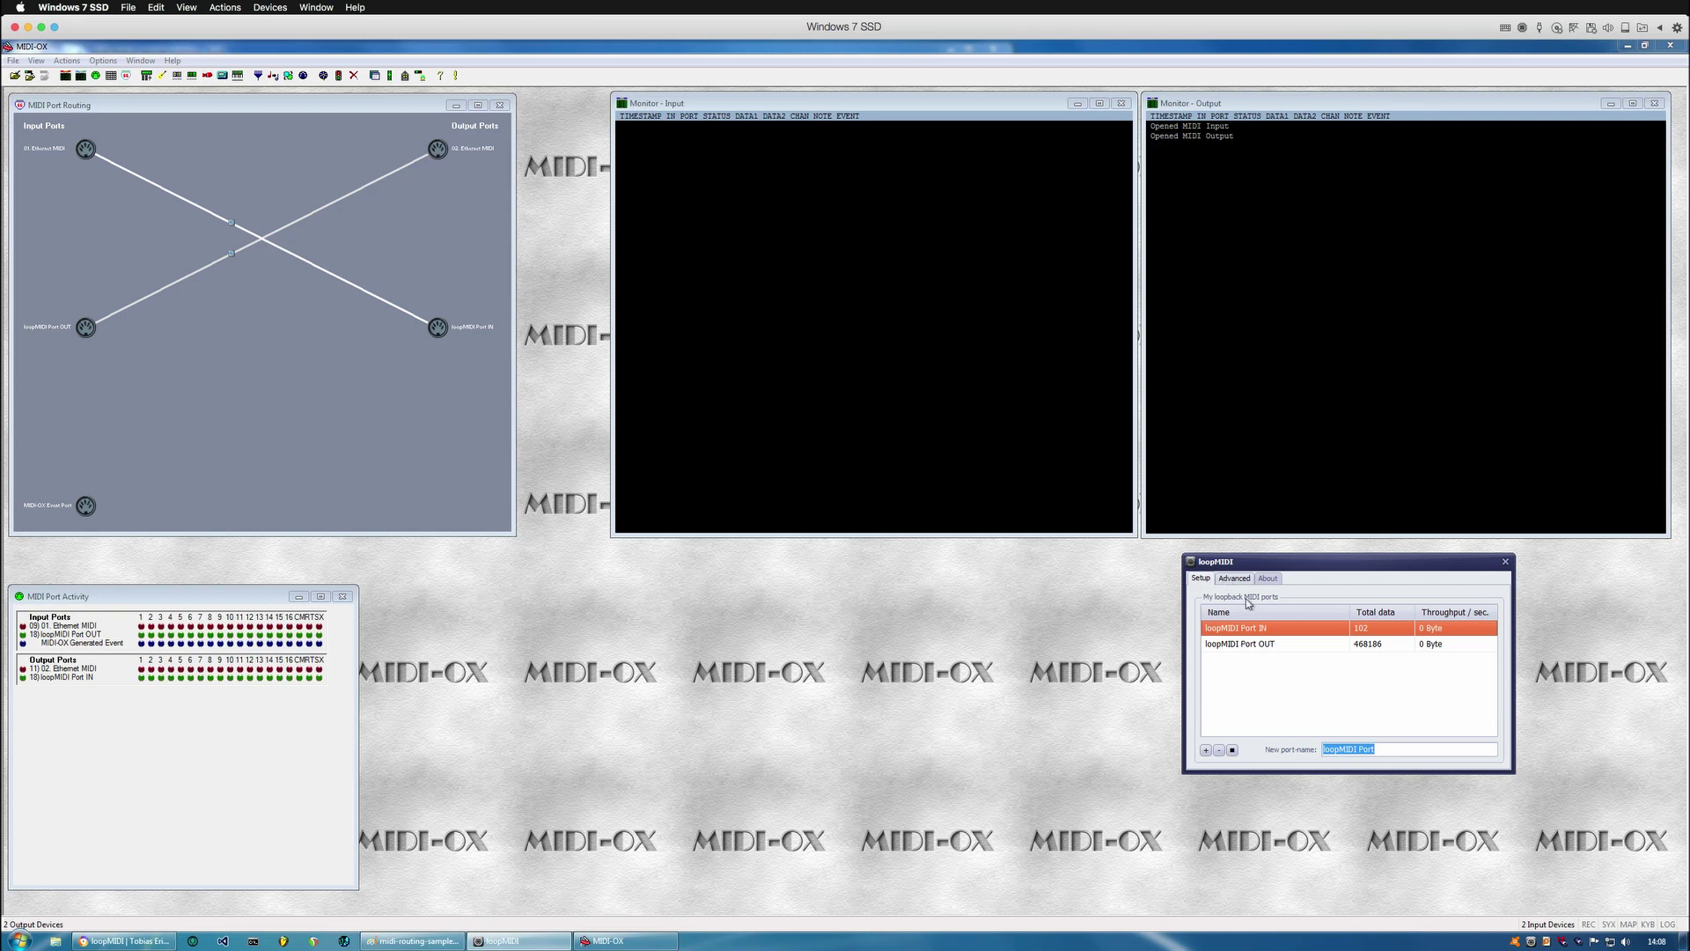
left_click(1531, 943)
right_click(1531, 943)
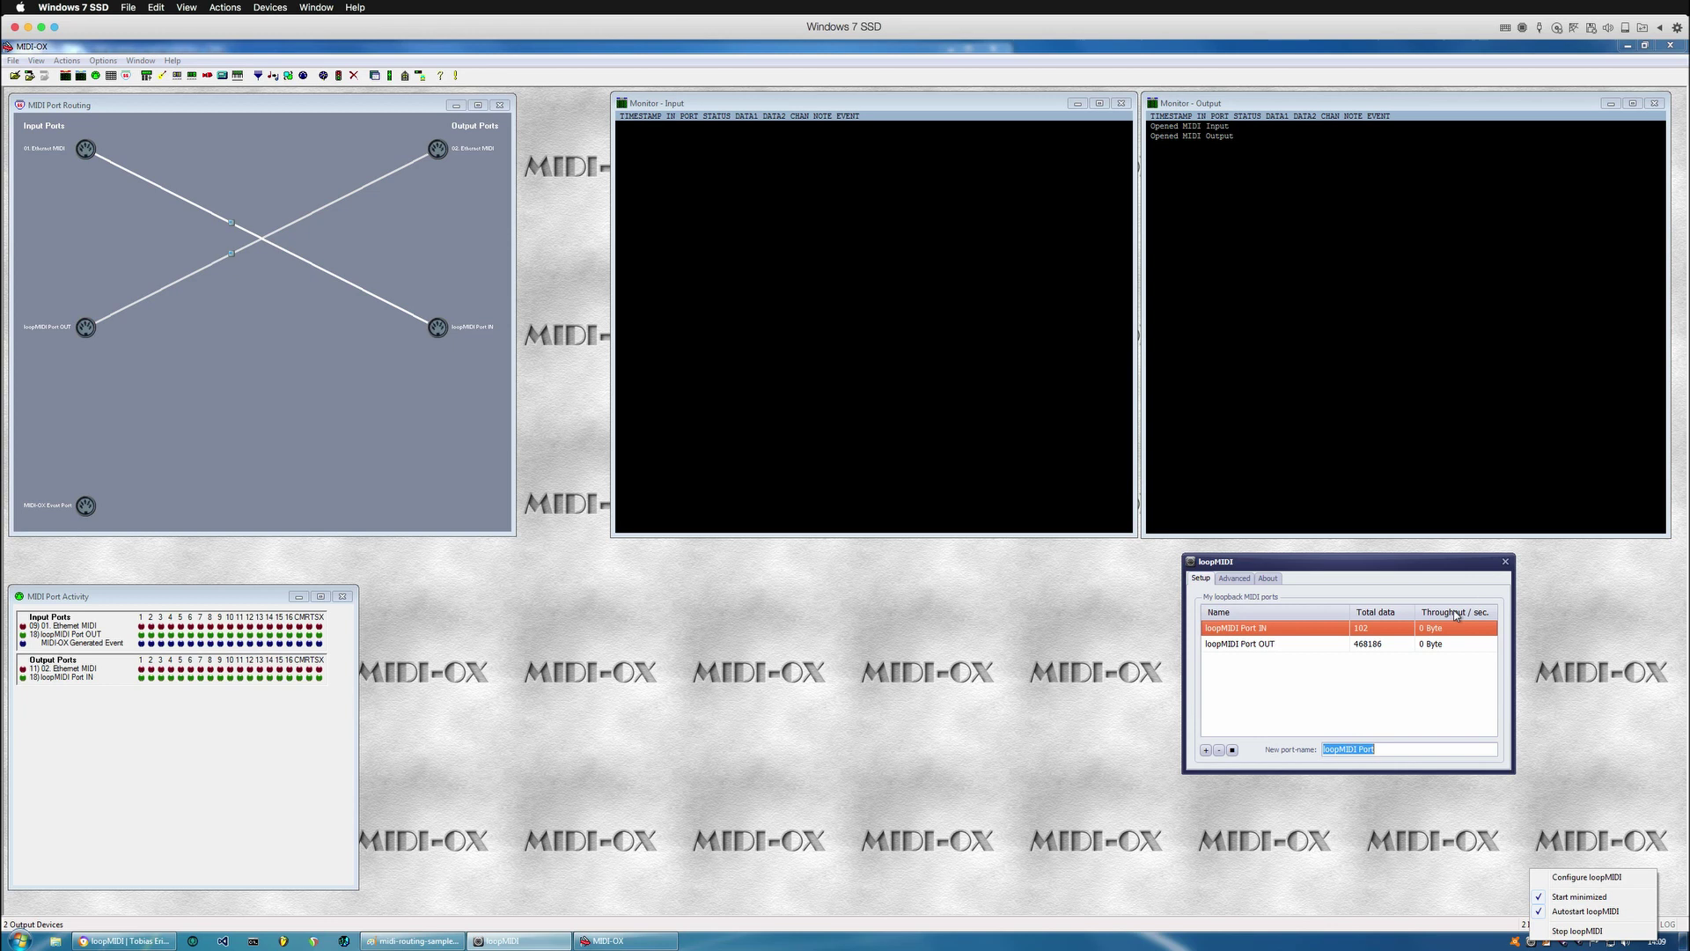
left_click(1441, 565)
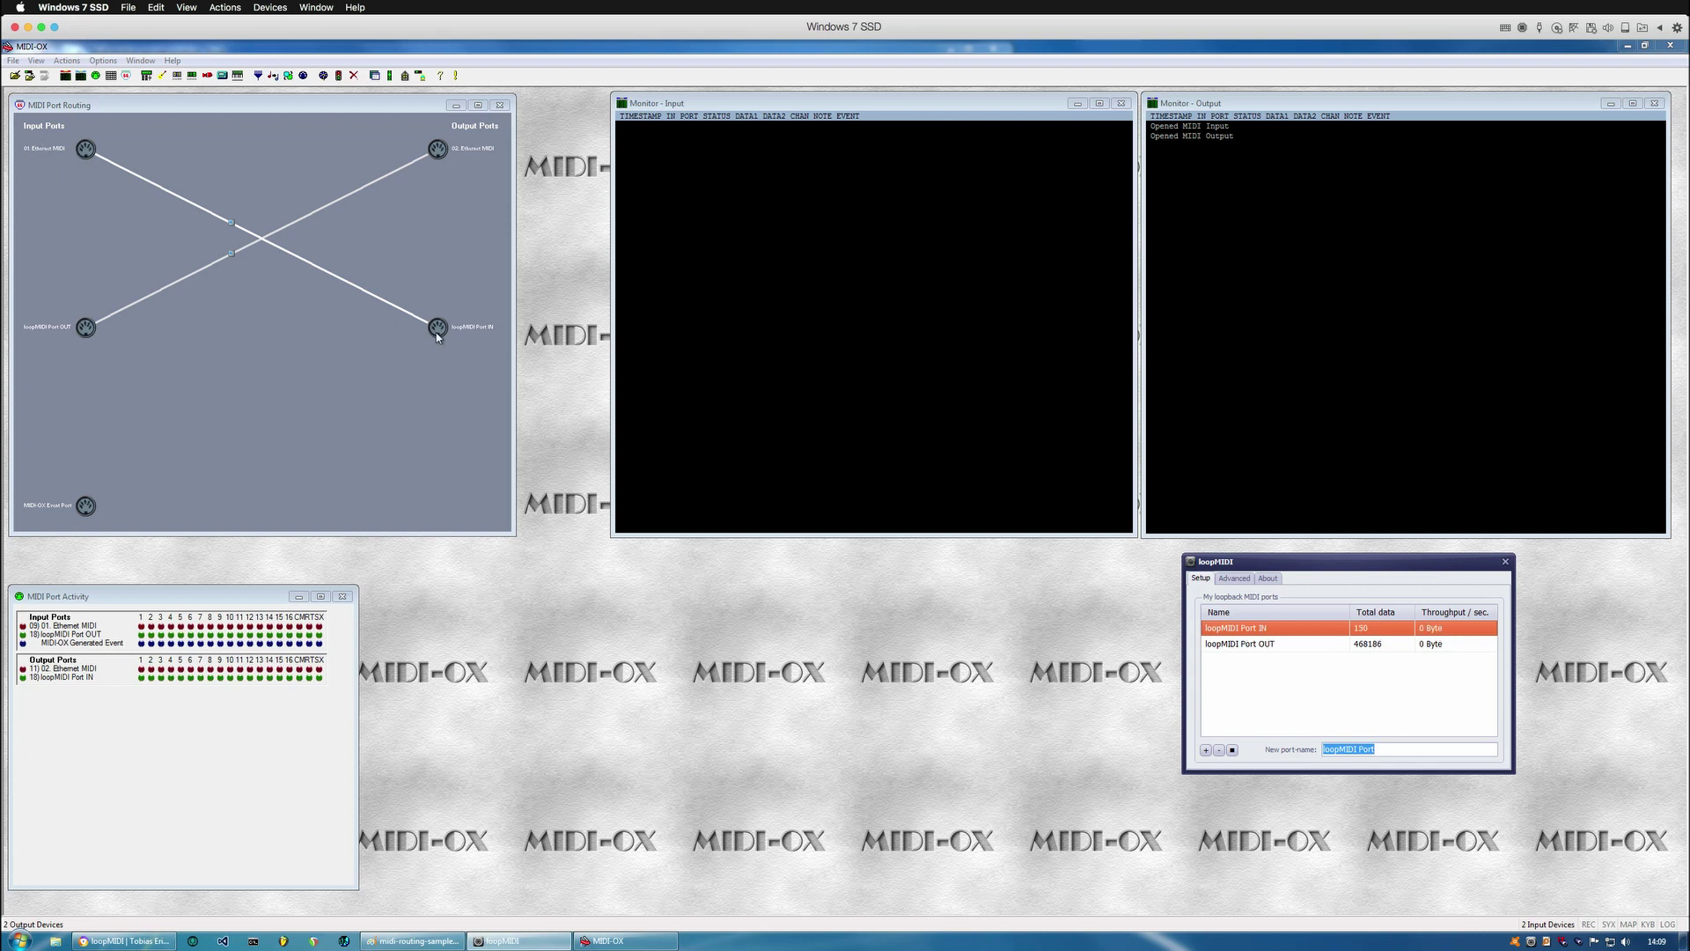
left_click(293, 325)
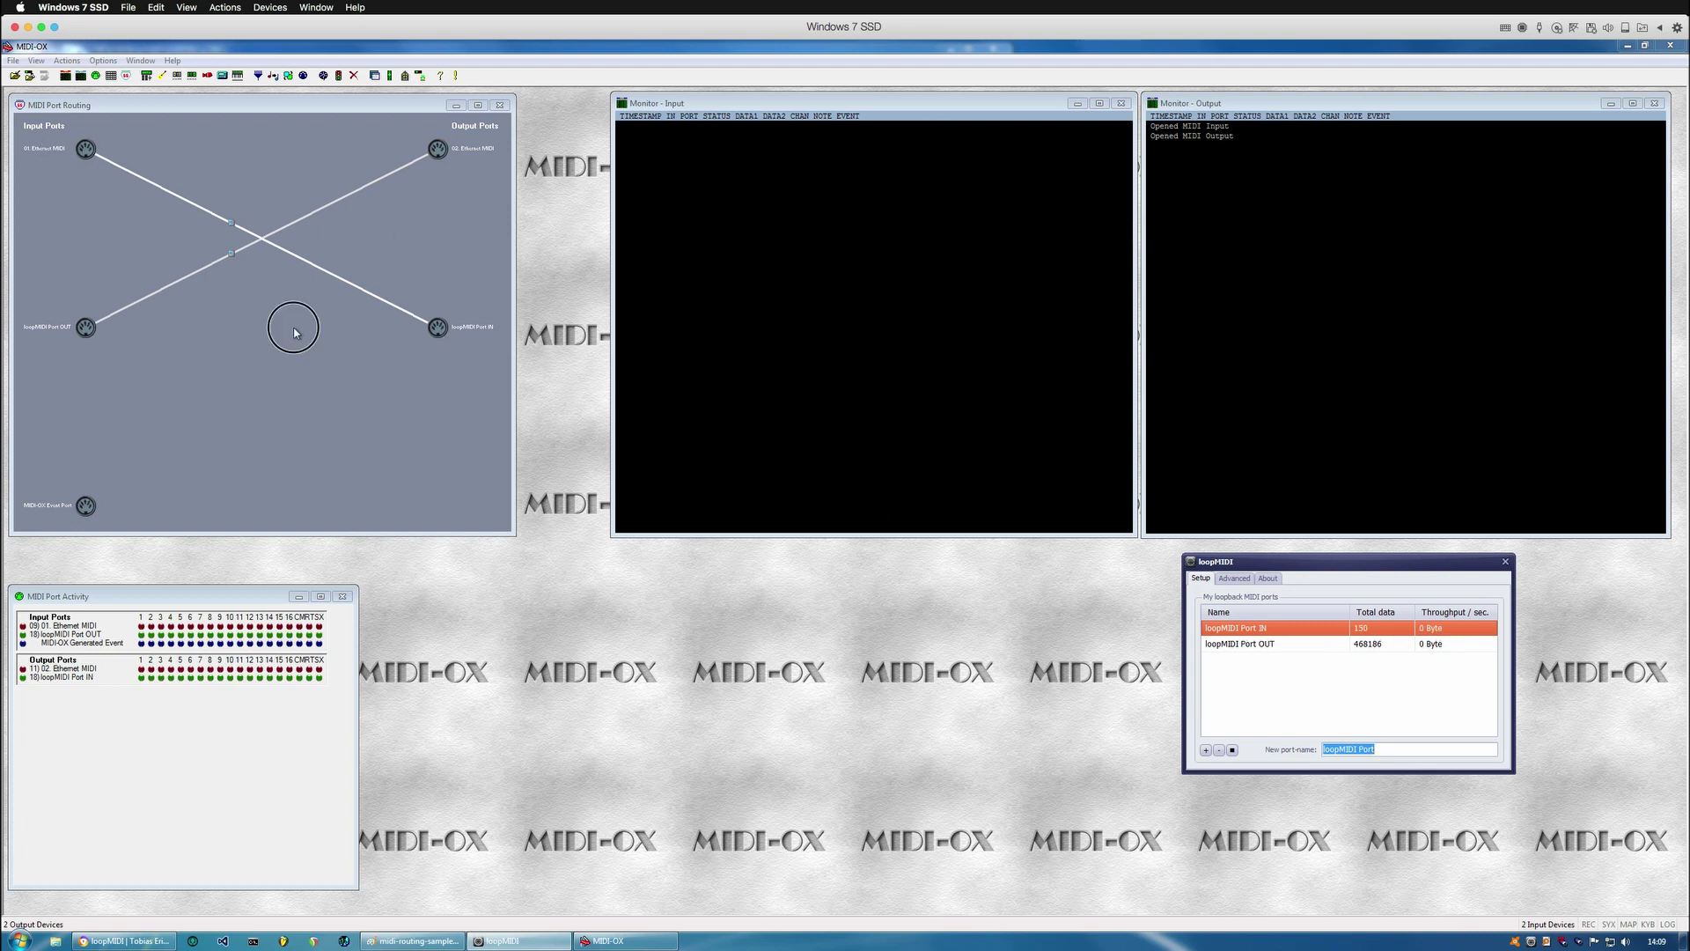
double_click(230, 222)
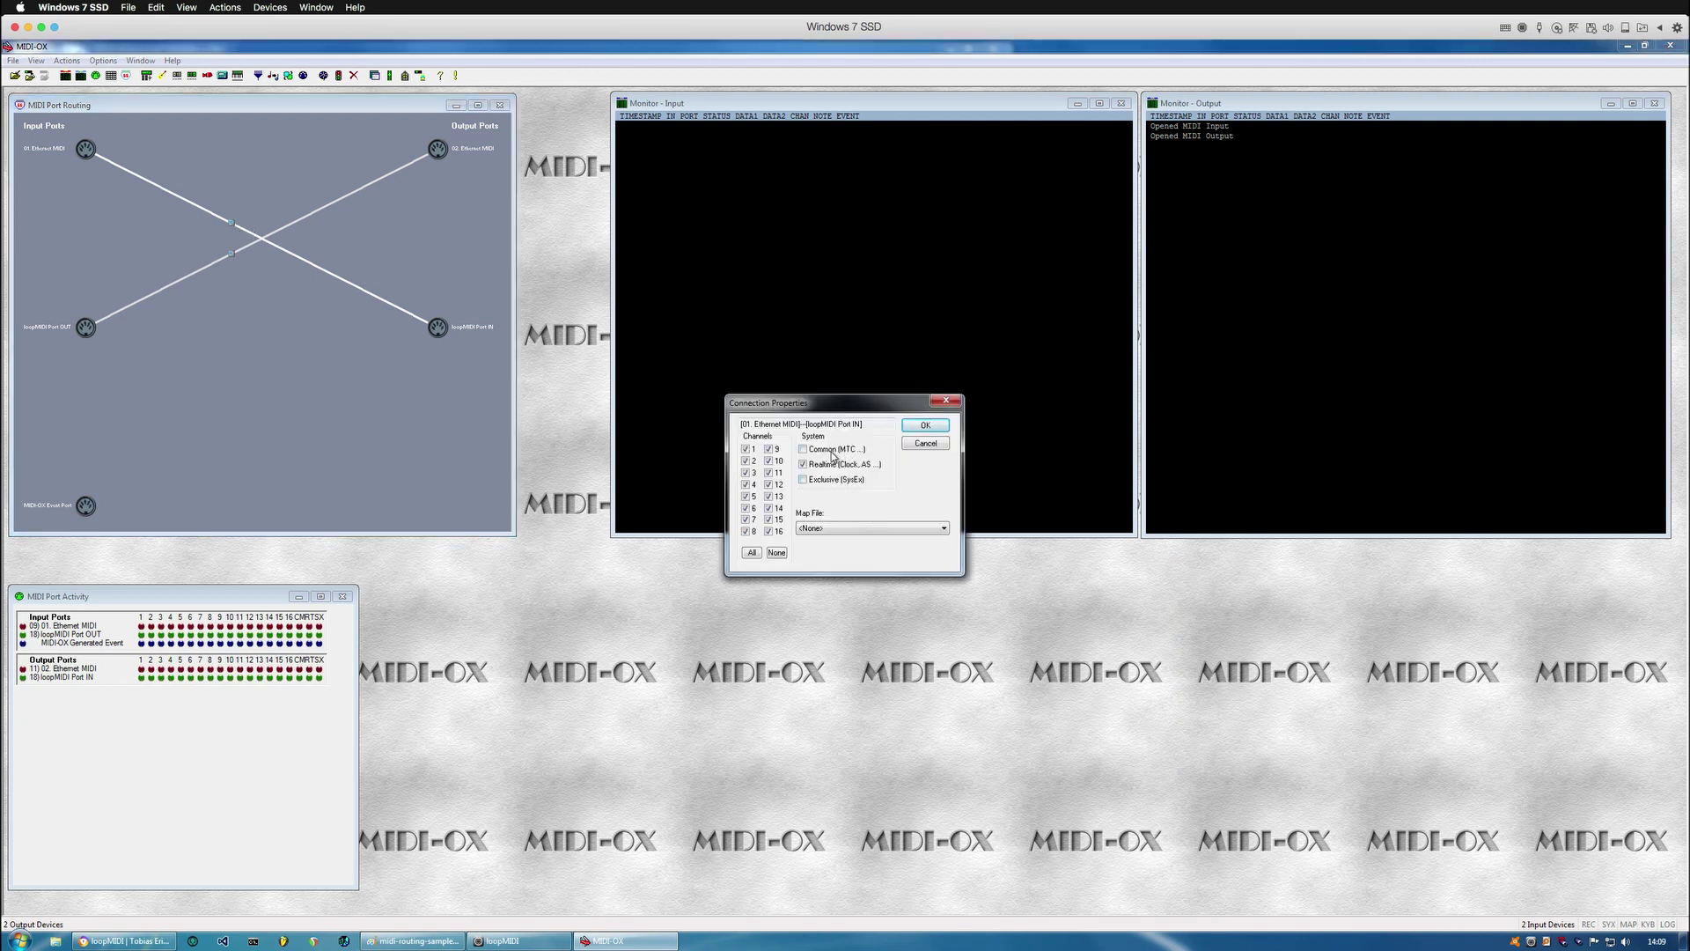
left_click(925, 425)
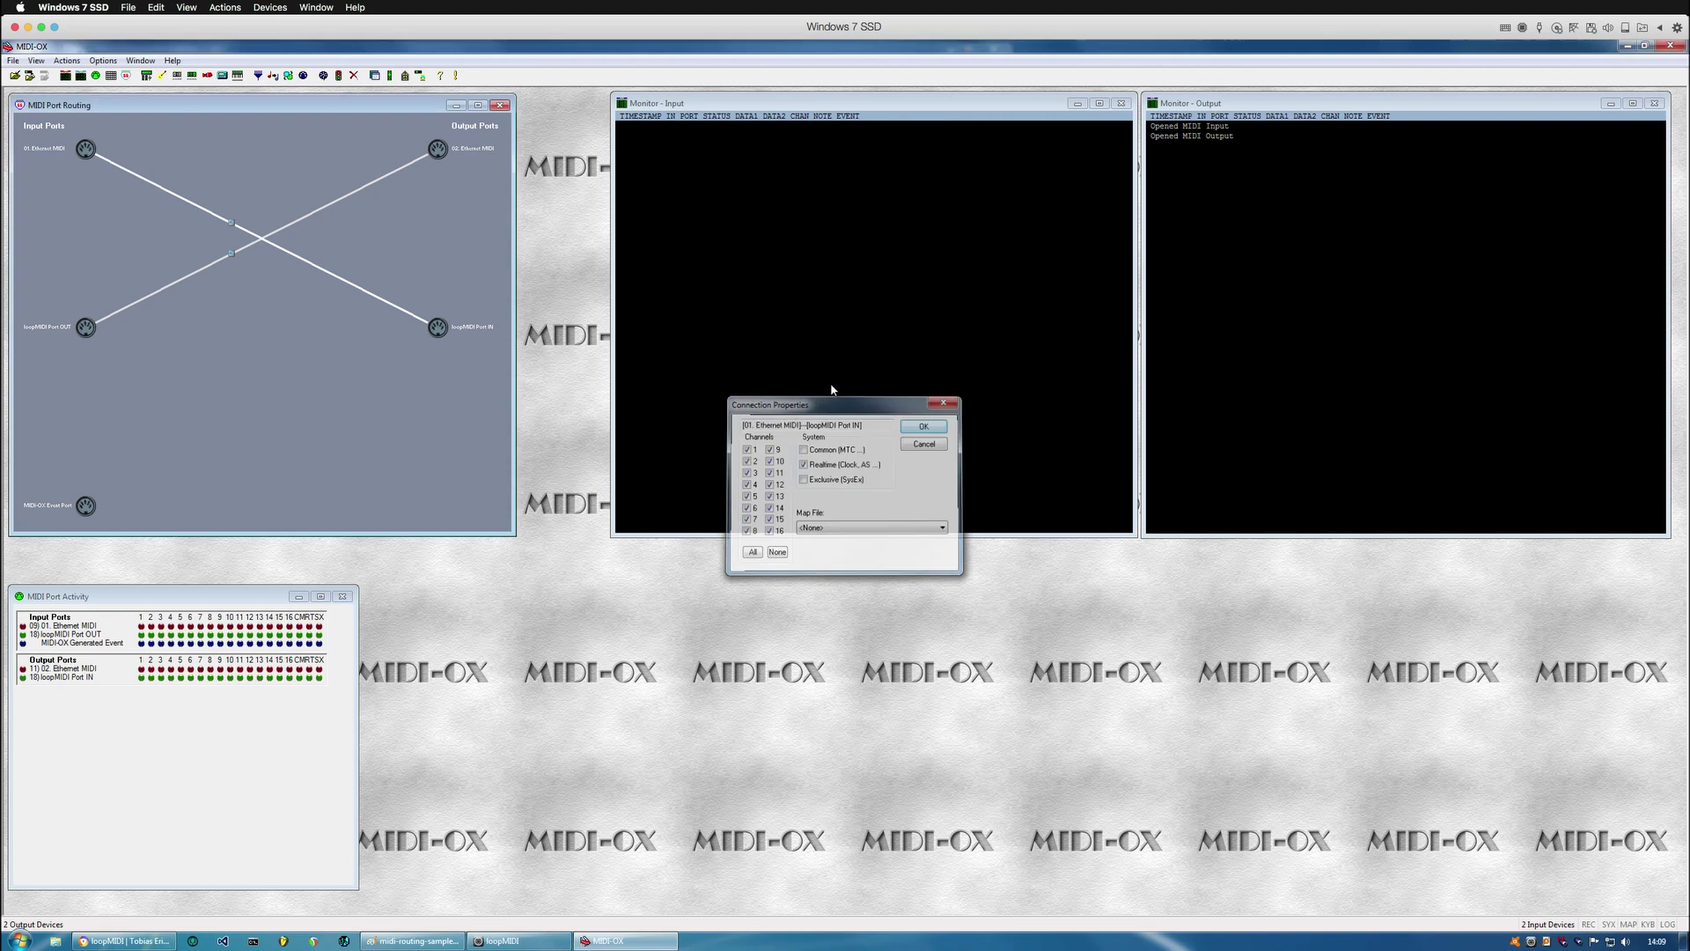
double_click(231, 254)
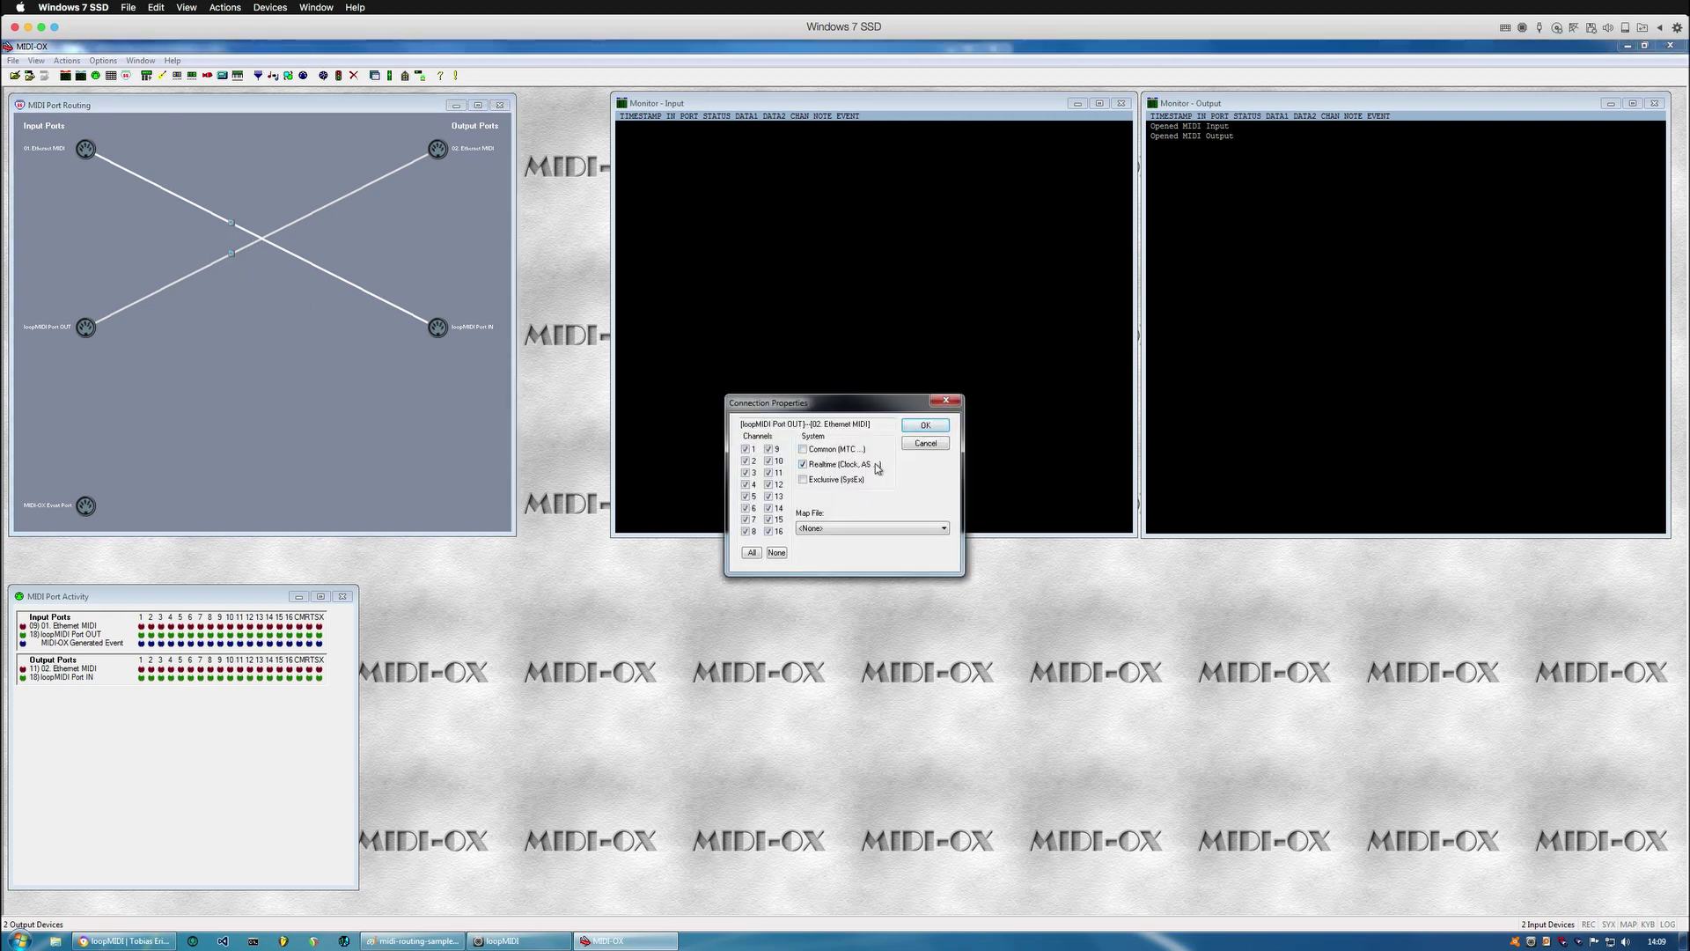
left_click(926, 426)
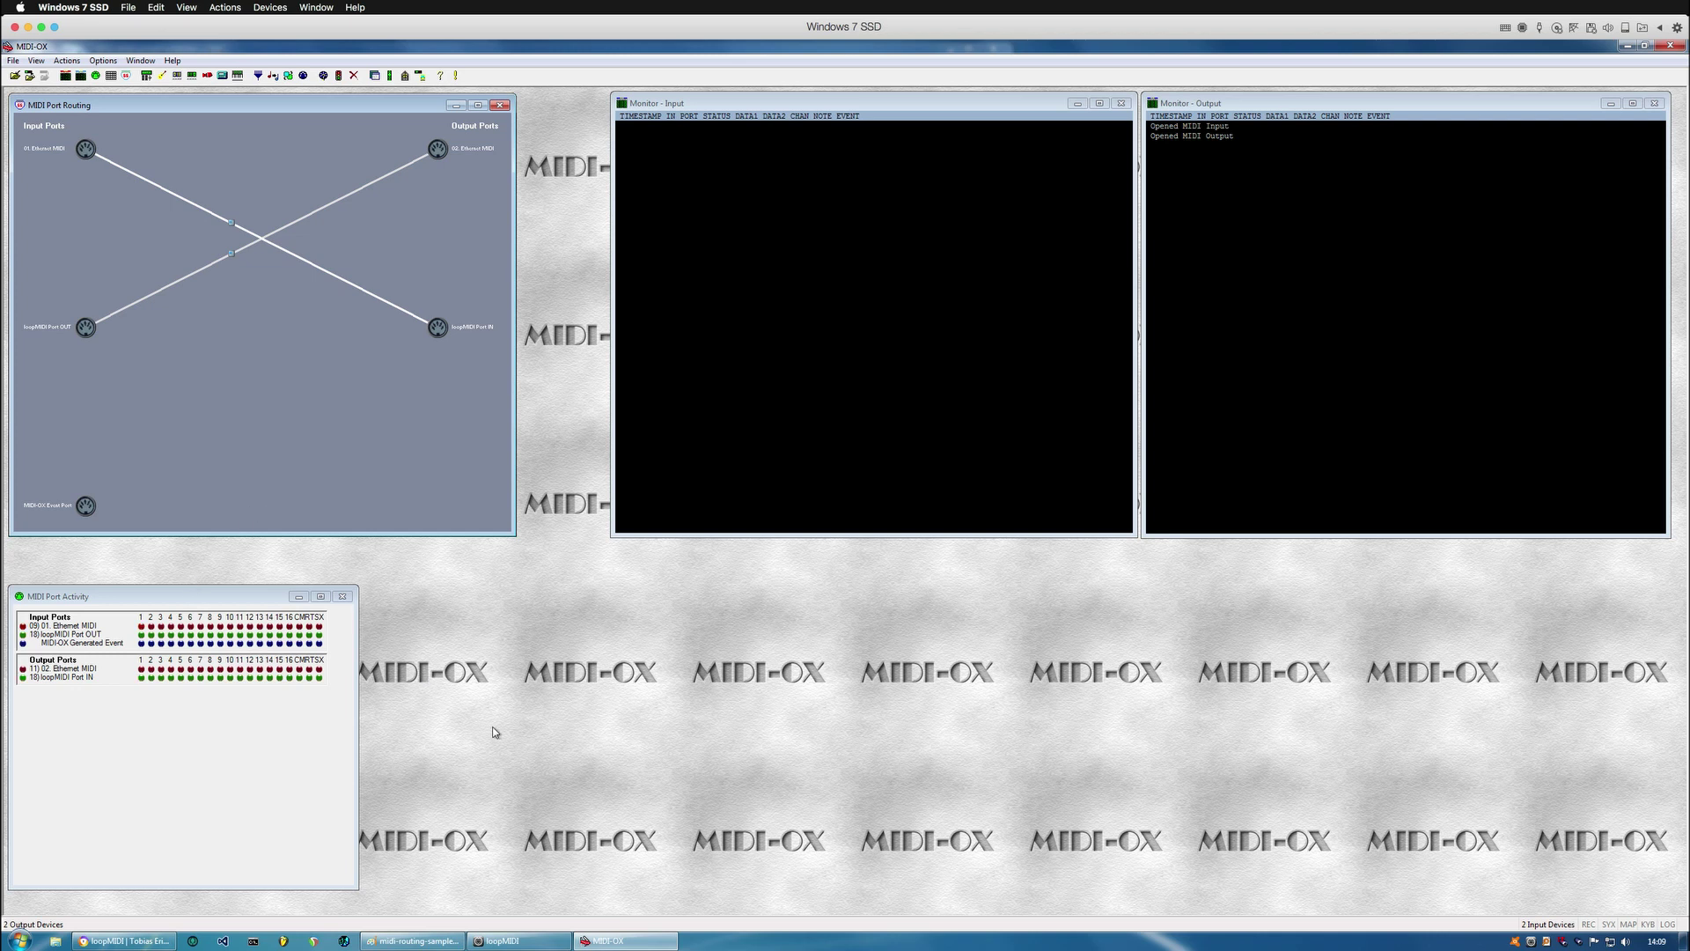
Bring the Paint routing diagram forward, sketch the MIDI signal path over it, then undo the strokes.
left_click(427, 941)
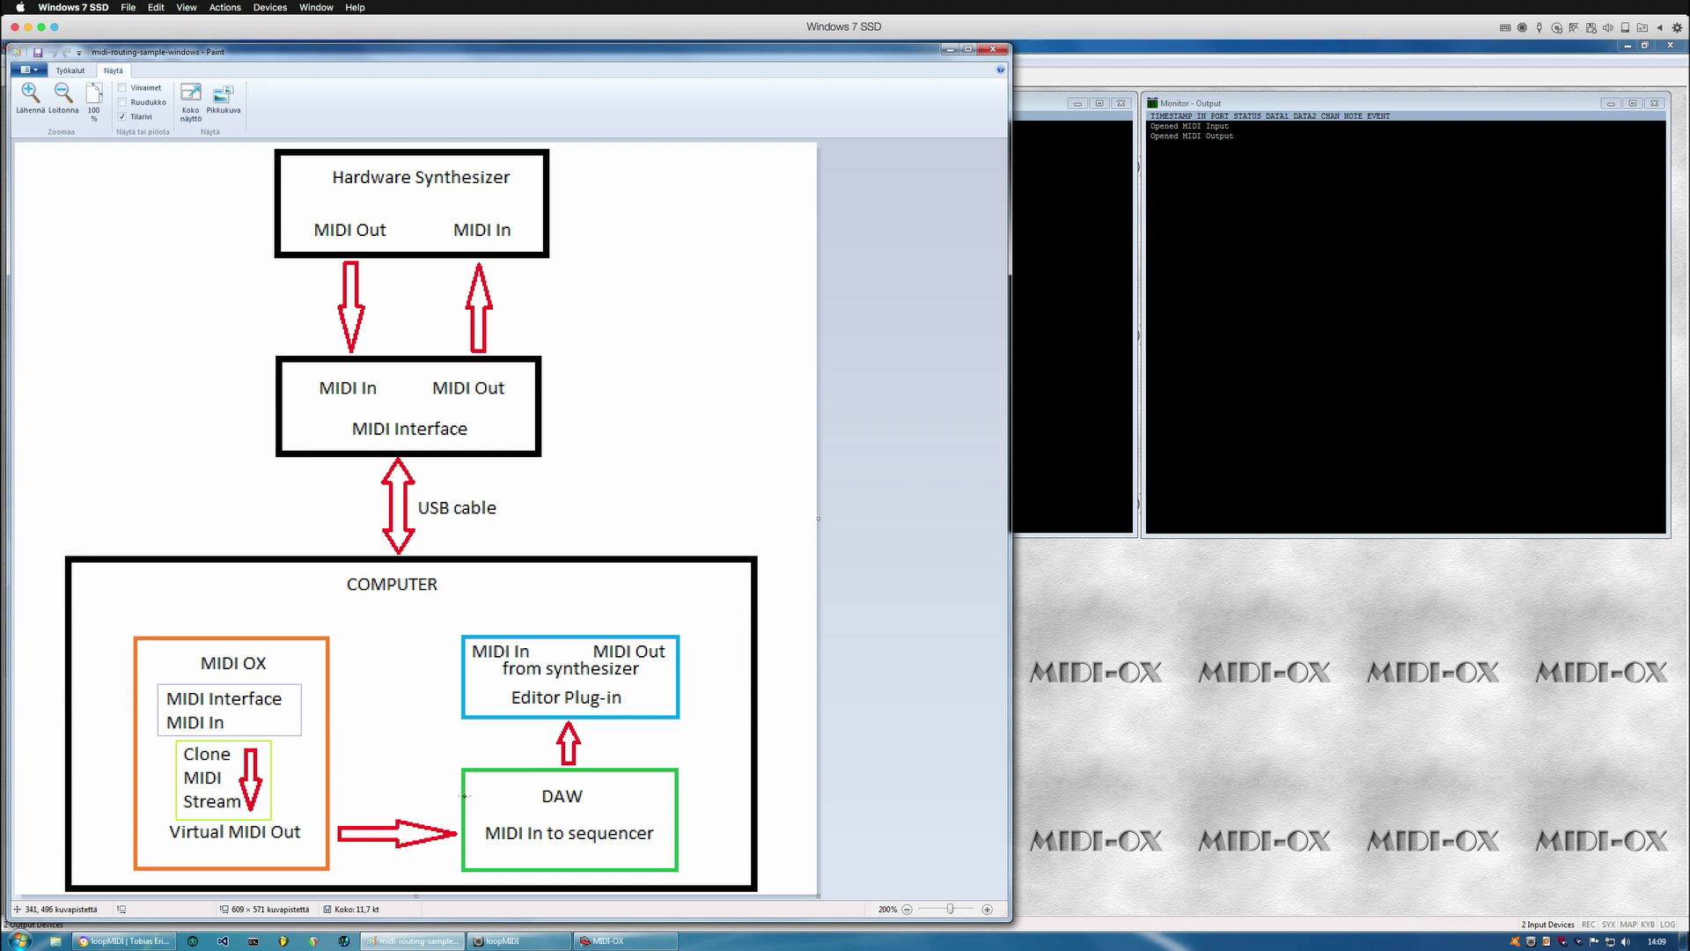
mouse_move(470, 797)
left_mouse_down()
mouse_move(322, 784)
mouse_move(319, 801)
mouse_move(313, 574)
mouse_move(400, 475)
mouse_move(482, 430)
mouse_move(471, 402)
mouse_move(486, 404)
left_mouse_up()
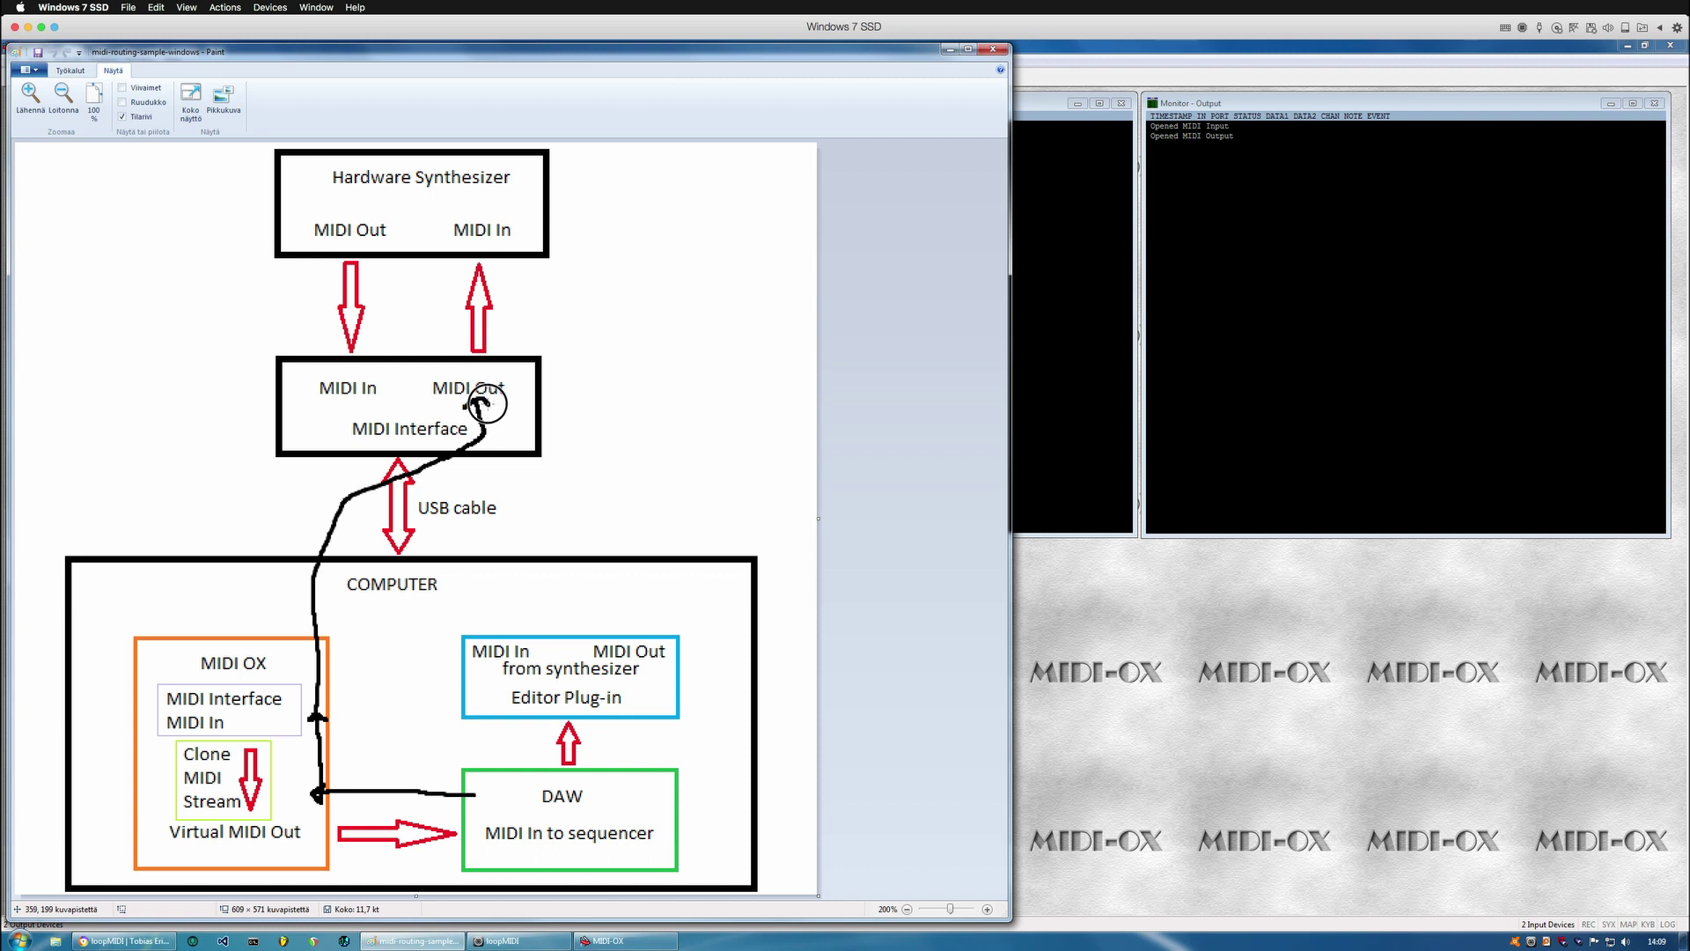
mouse_move(487, 404)
left_mouse_down()
mouse_move(506, 383)
mouse_move(432, 392)
mouse_move(518, 404)
mouse_move(495, 260)
left_mouse_up()
key("ctrl+z")
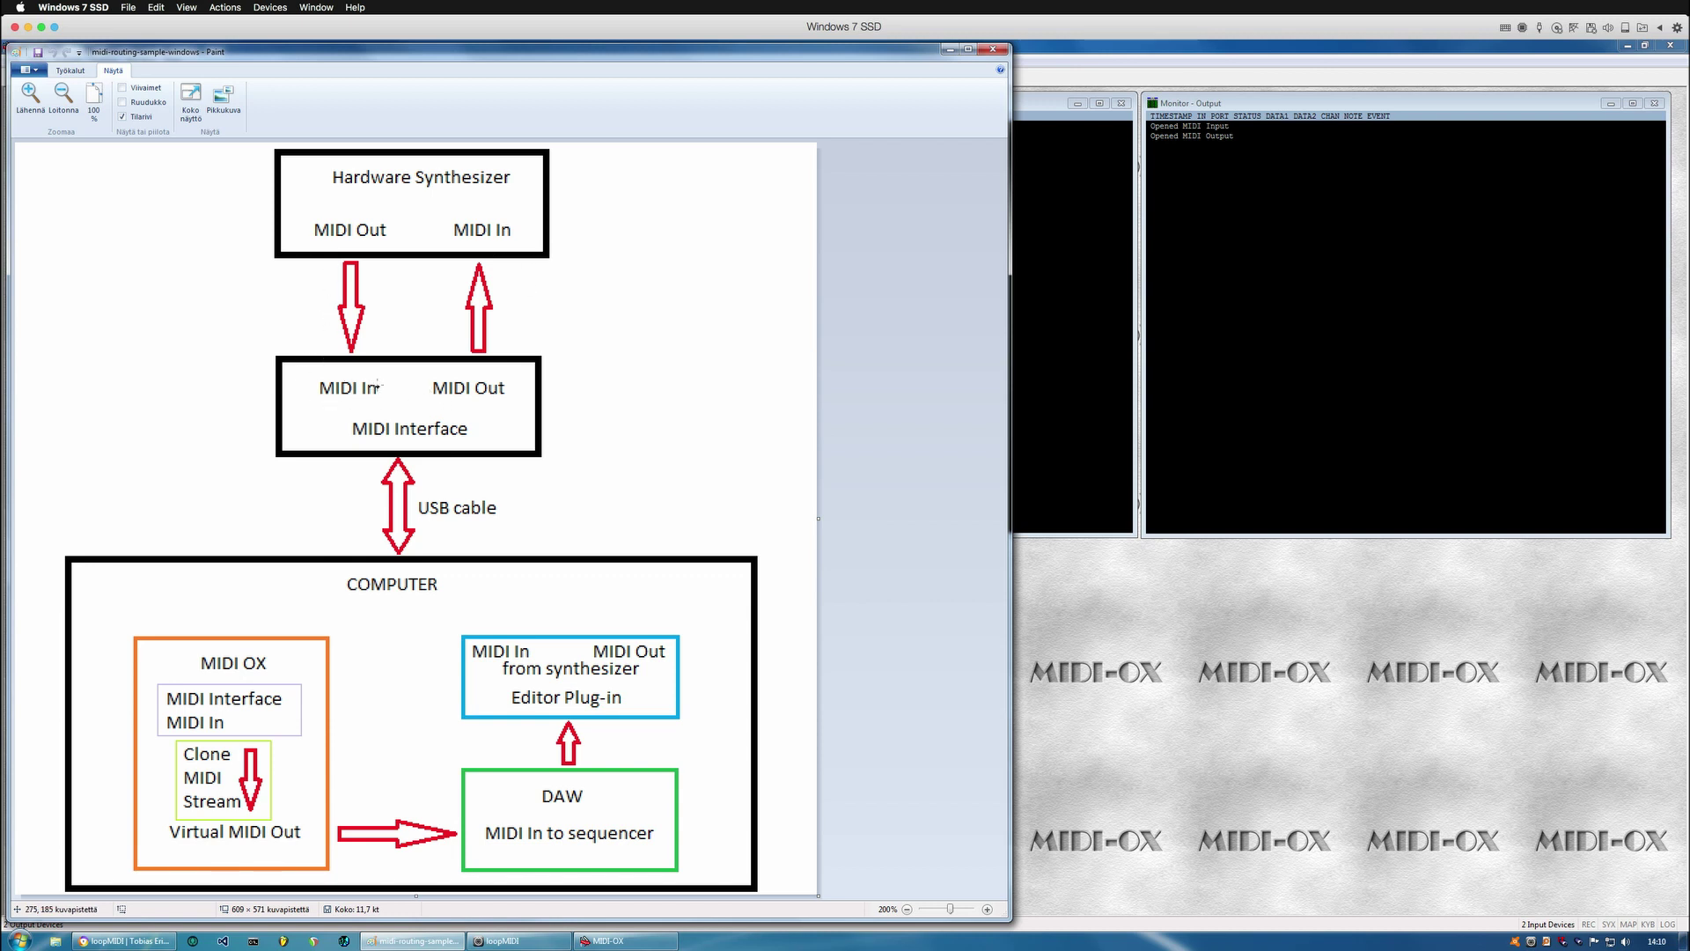
mouse_move(365, 382)
left_mouse_down()
mouse_move(318, 420)
mouse_move(420, 387)
mouse_move(276, 369)
mouse_move(301, 410)
mouse_move(215, 660)
mouse_move(215, 639)
mouse_move(215, 659)
mouse_move(236, 658)
mouse_move(218, 831)
mouse_move(431, 832)
left_mouse_up()
key("ctrl+z")
key("ctrl+z")
key("ctrl+z")
Minimize MIDI-OX, launch Cubase, and create a new project from the Empty template.
left_click(1626, 46)
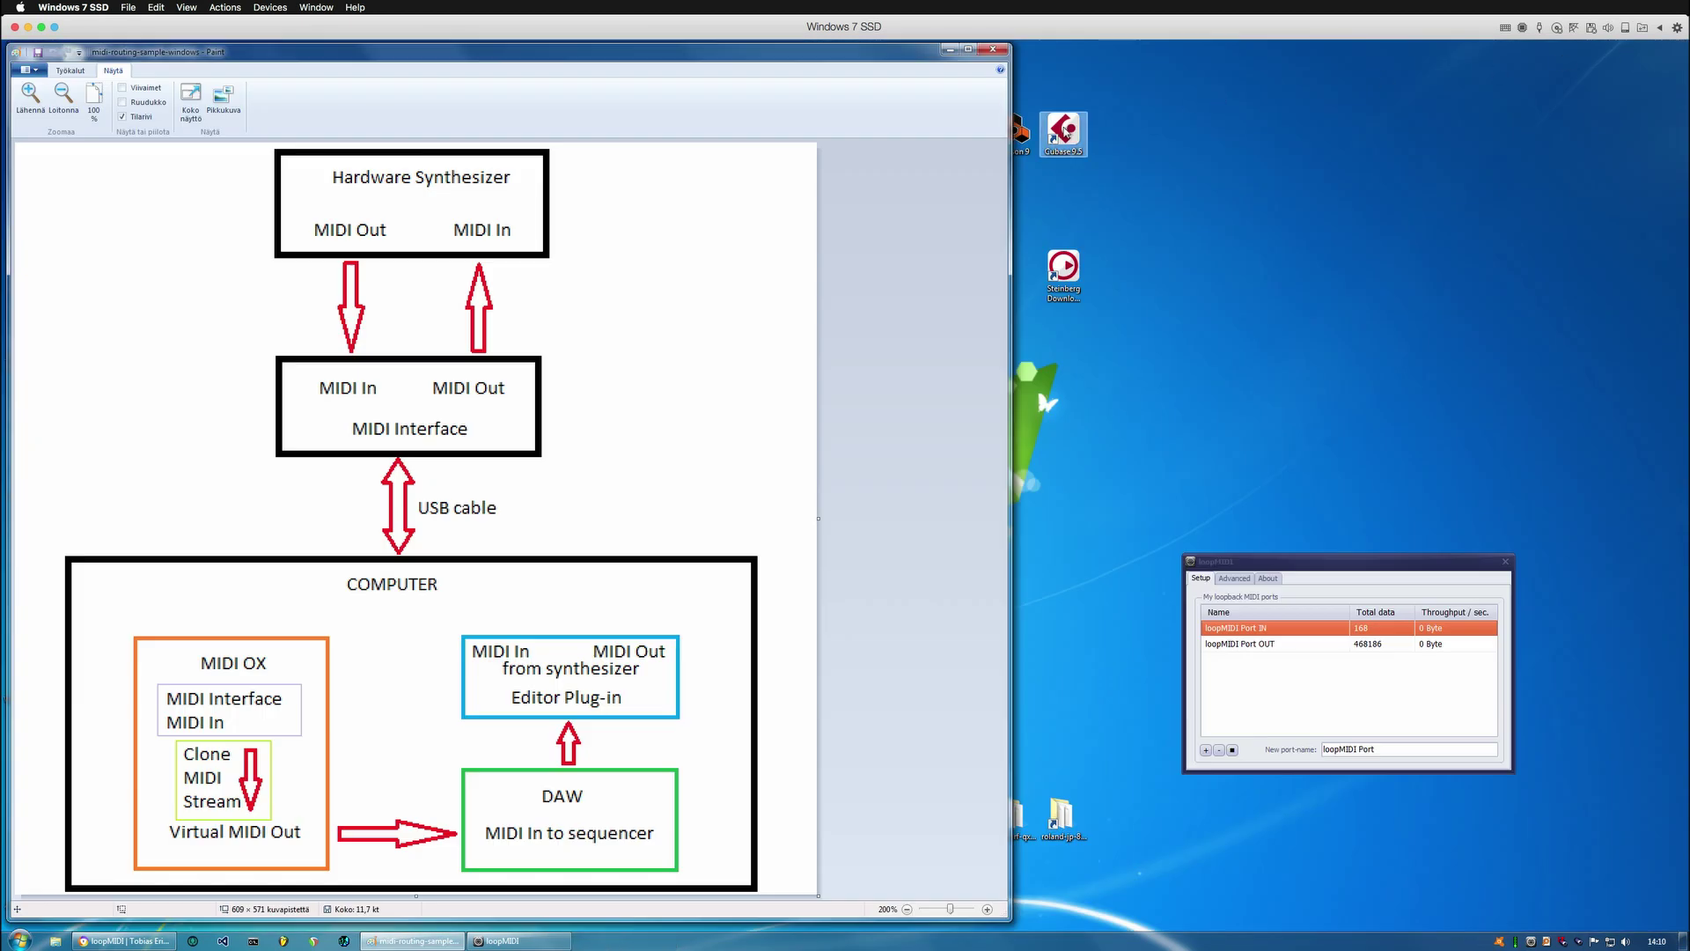
double_click(1064, 132)
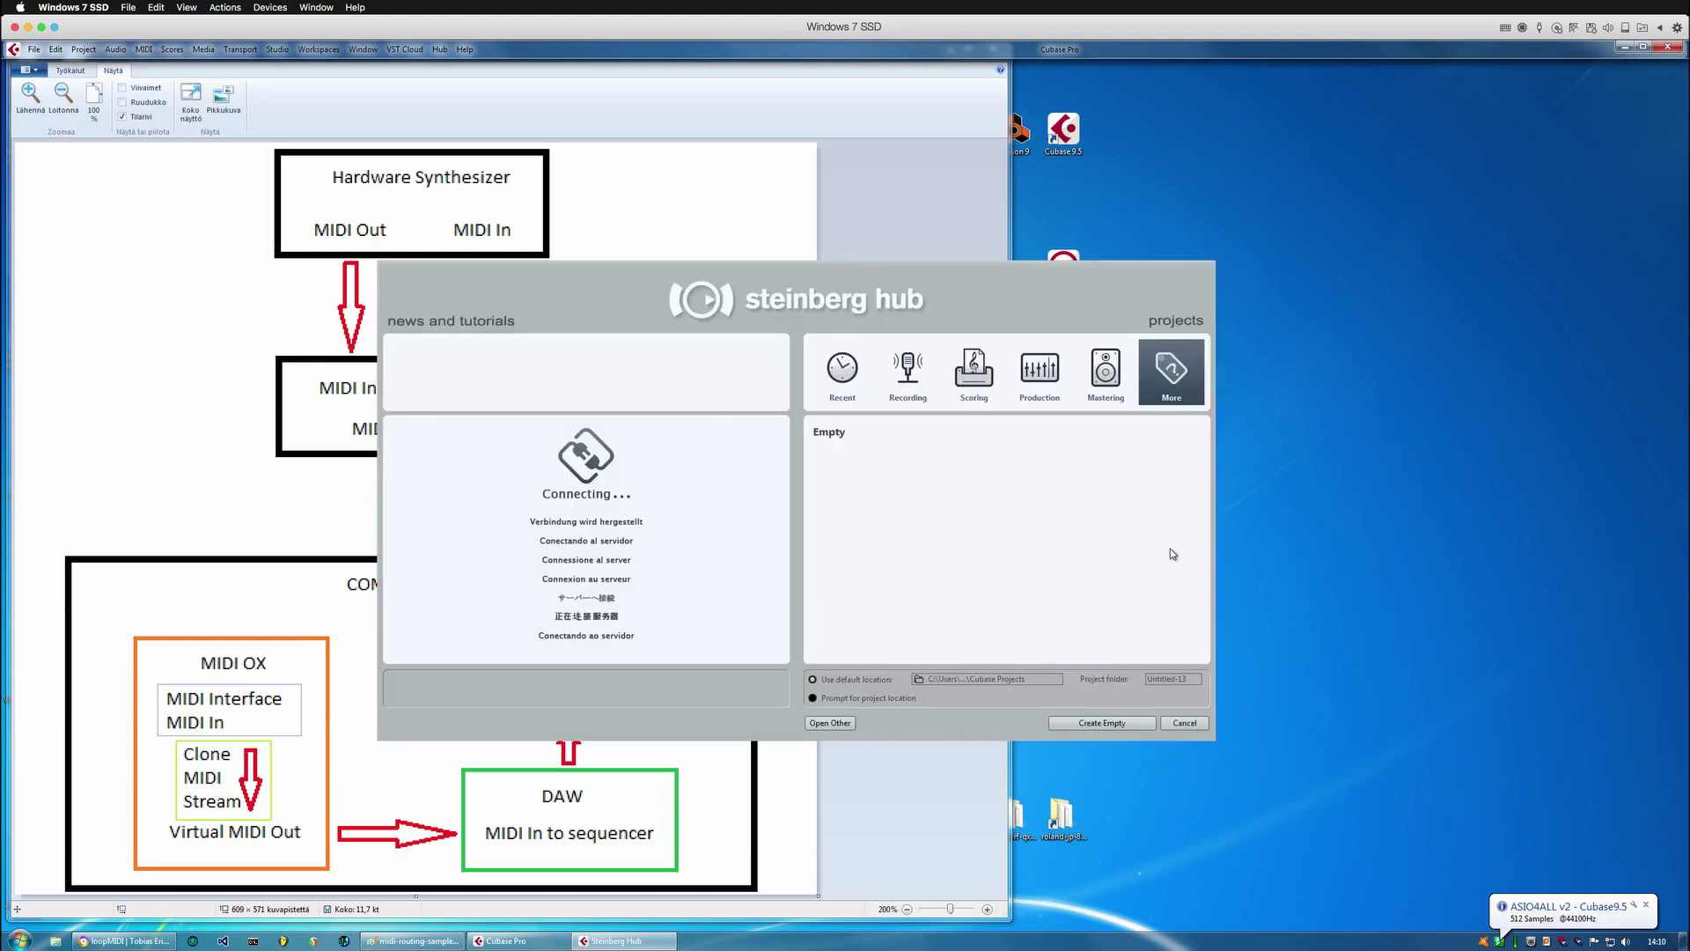
left_click(859, 436)
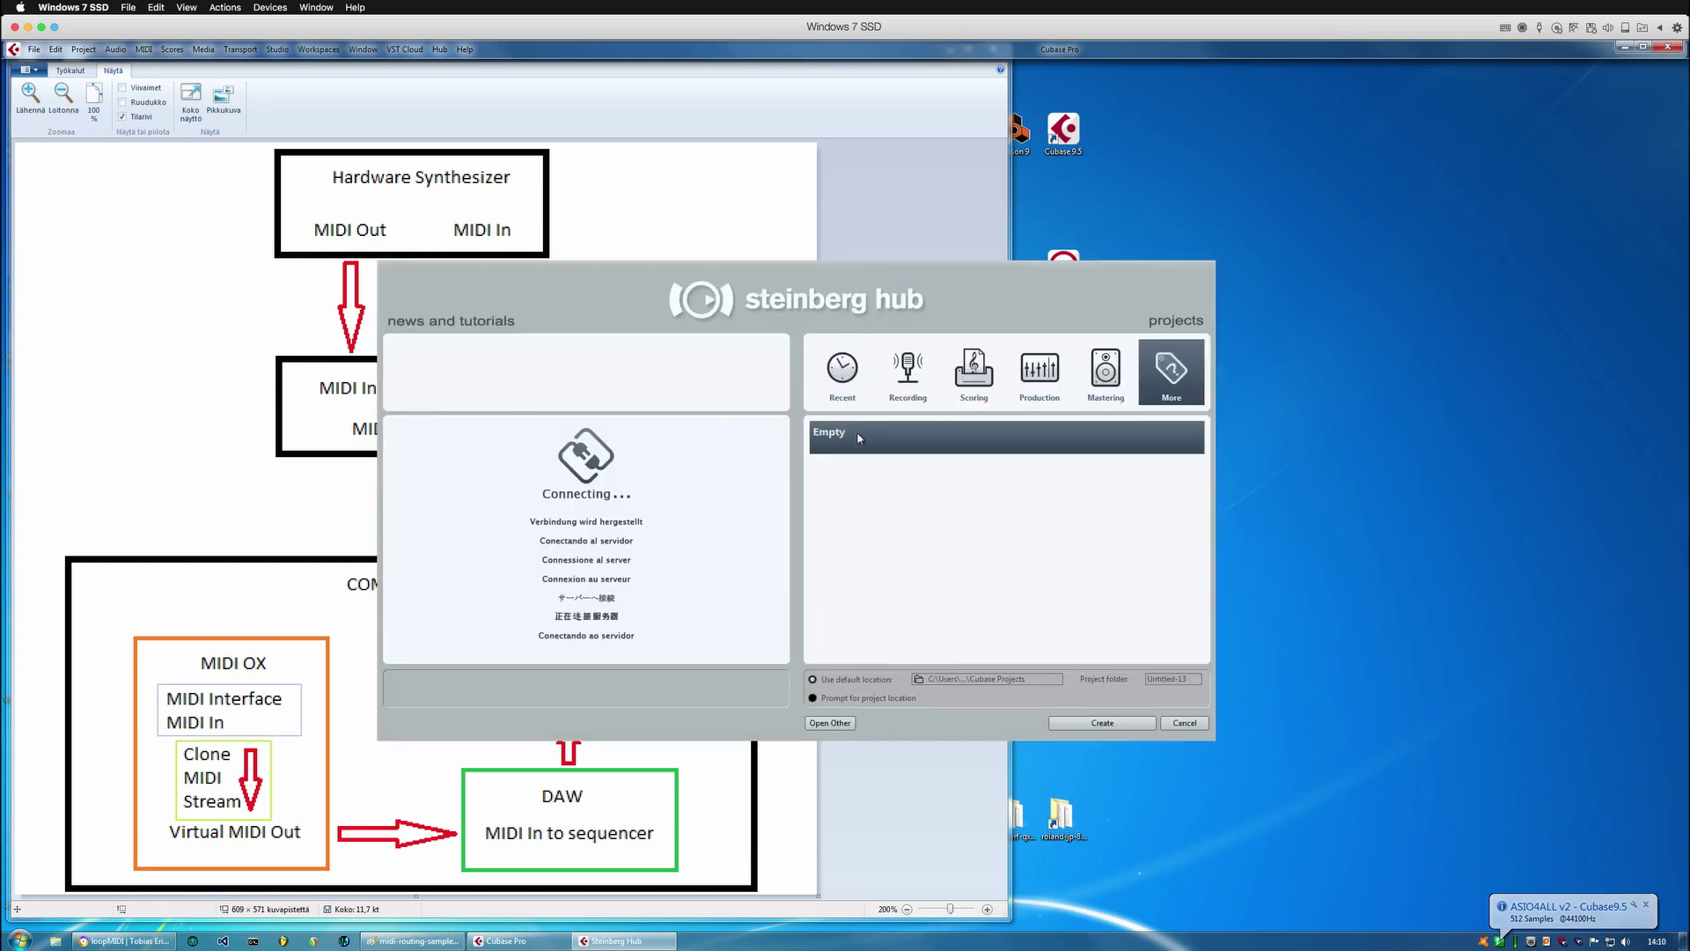
left_click(1102, 730)
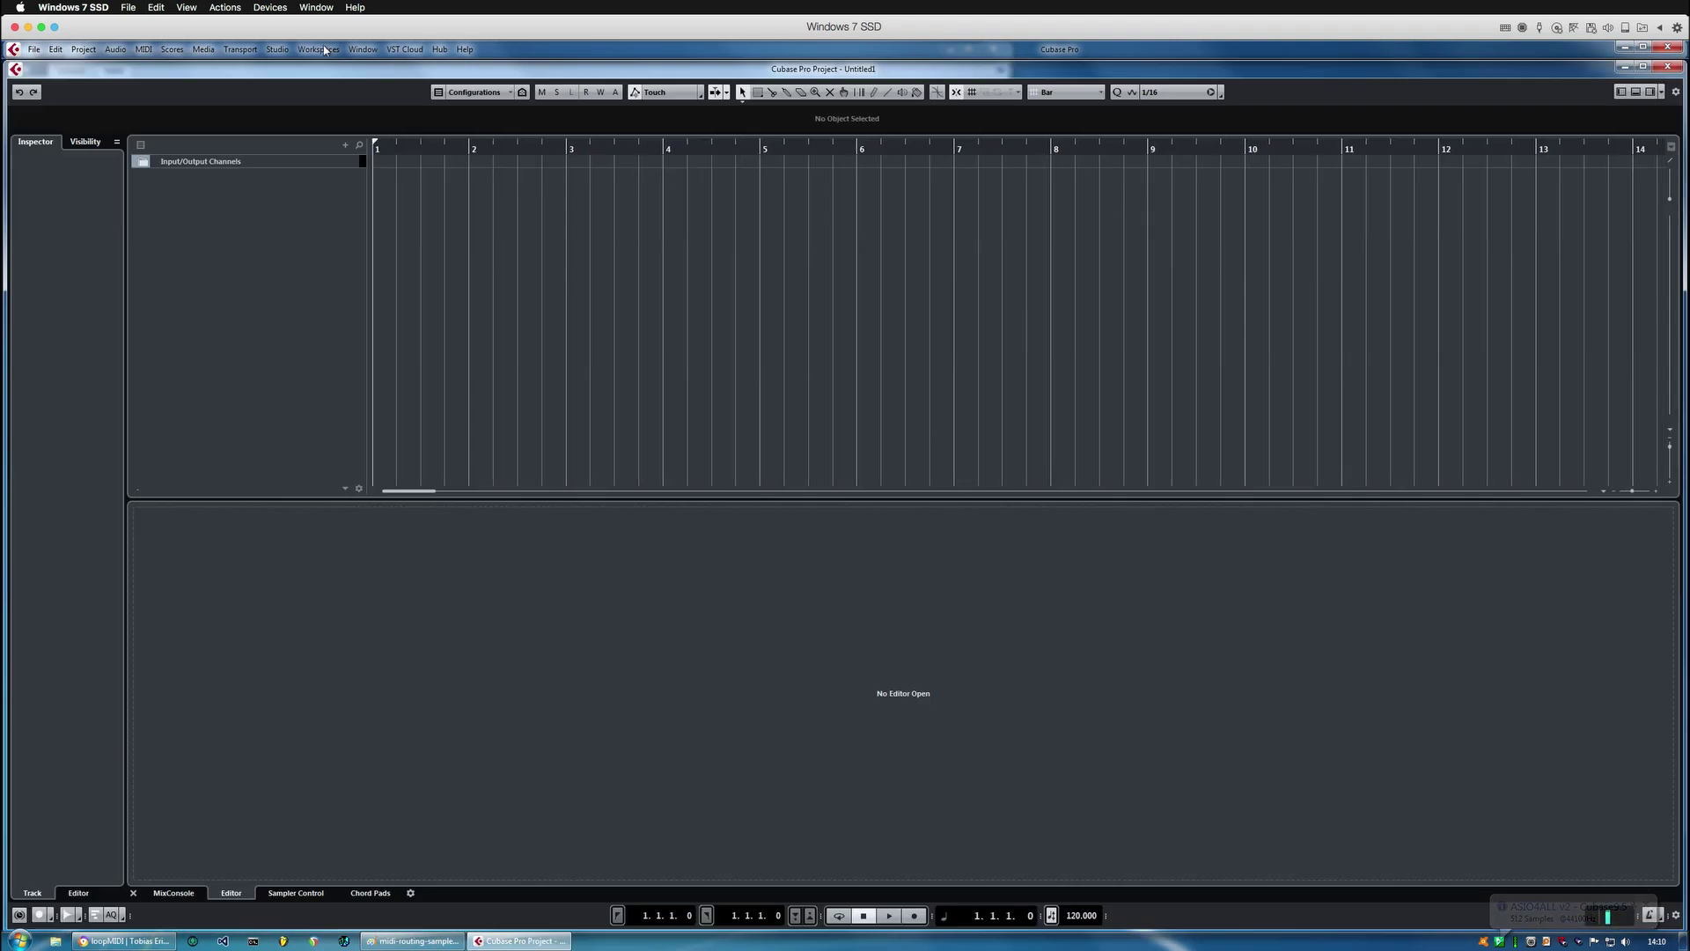
left_click(278, 50)
In Studio Setup's MIDI Port Setup, remove every input except loopMIDI Port IN from 'All MIDI'.
left_click(310, 280)
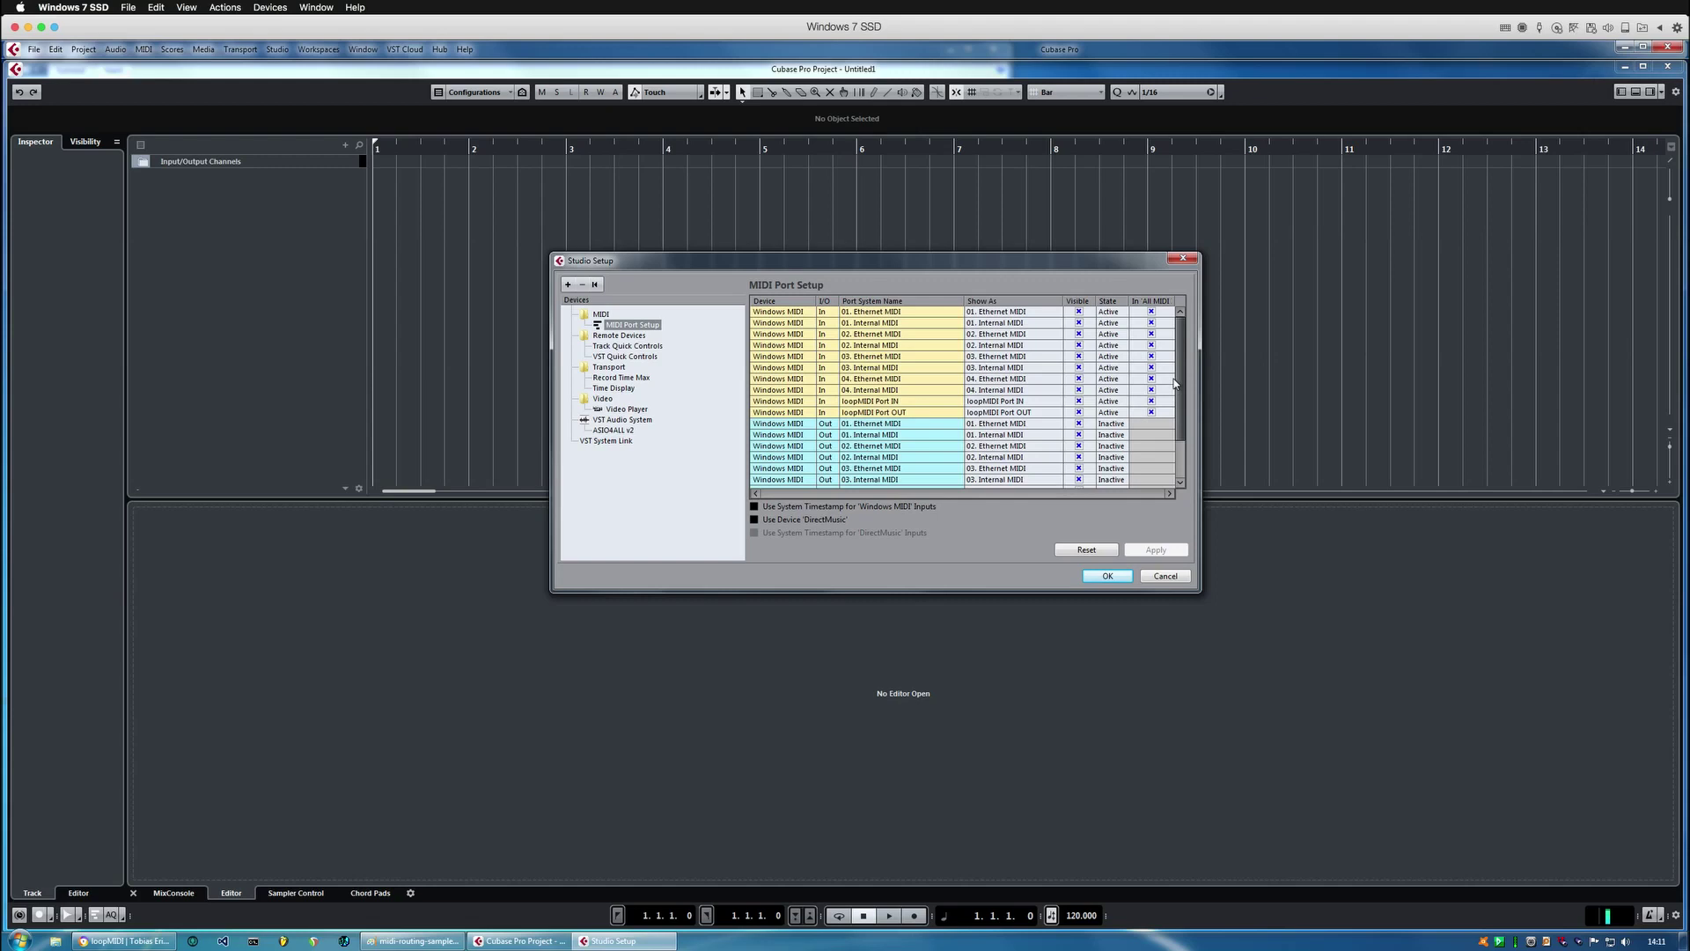
mouse_move(1175, 384)
left_mouse_down()
mouse_move(1174, 423)
mouse_move(1166, 385)
mouse_move(1182, 371)
left_mouse_up()
left_click_drag(1150, 313, 1151, 323)
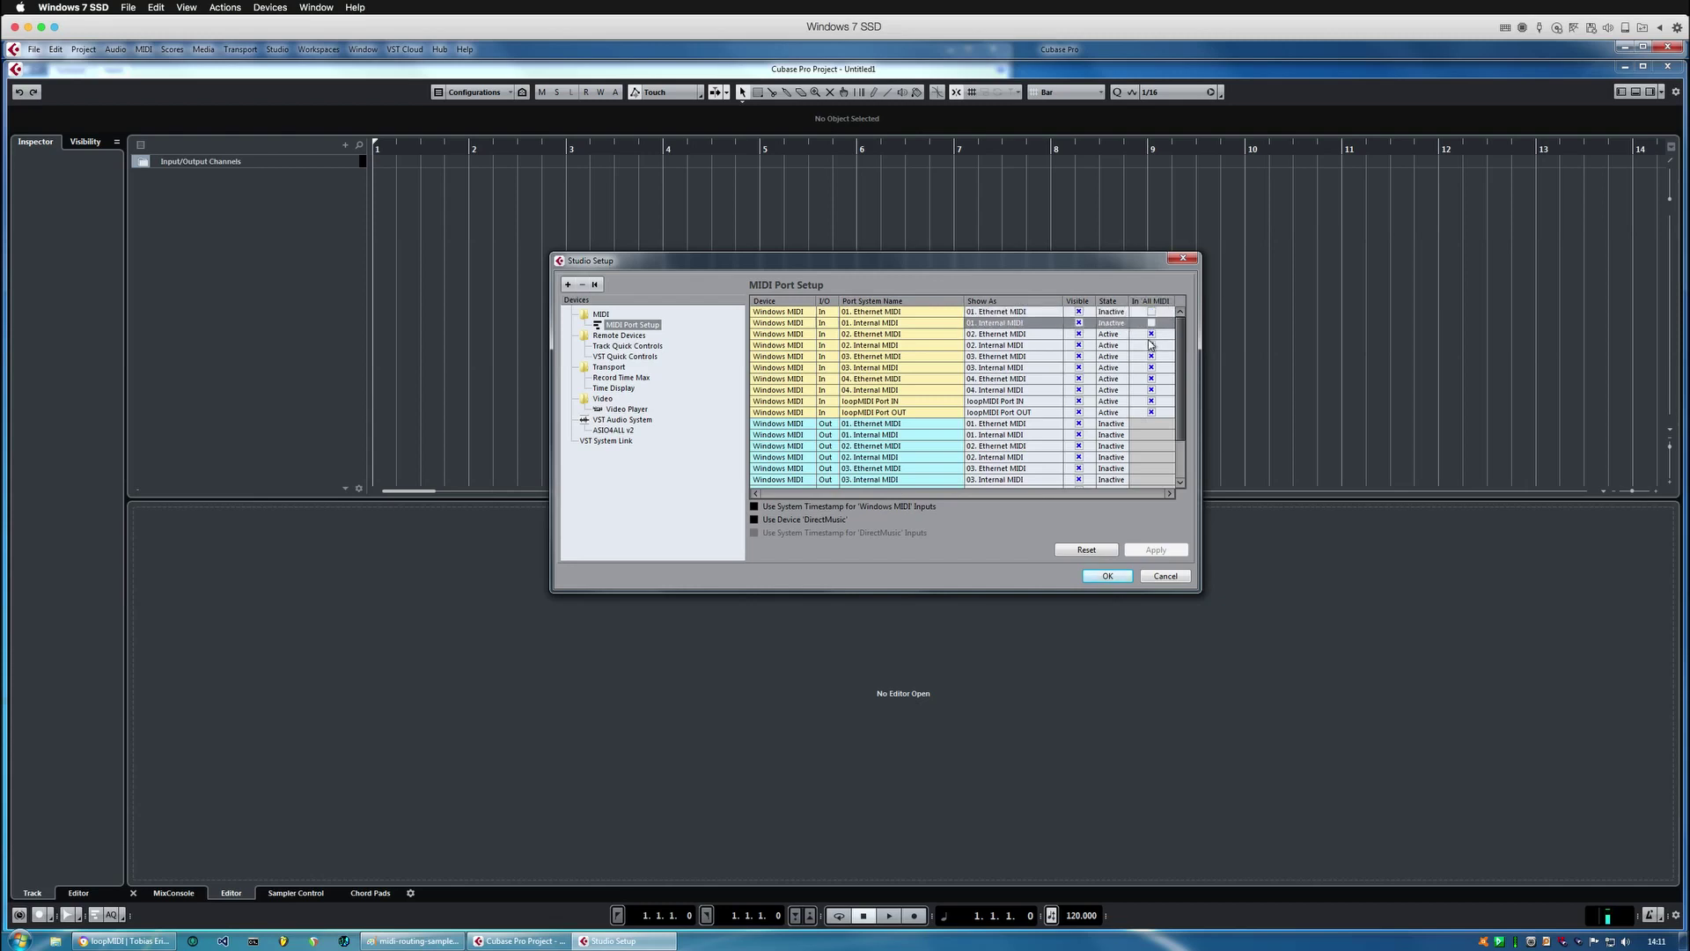
left_click(1151, 412)
mouse_move(1153, 390)
left_mouse_down()
mouse_move(1152, 334)
mouse_move(1079, 317)
mouse_move(1080, 380)
left_mouse_up()
Hide the 04. Ethernet MIDI, 04. Internal MIDI and loopMIDI Port OUT inputs, then show the Paint diagram.
left_click(1080, 378)
left_click(1080, 390)
left_click(1079, 412)
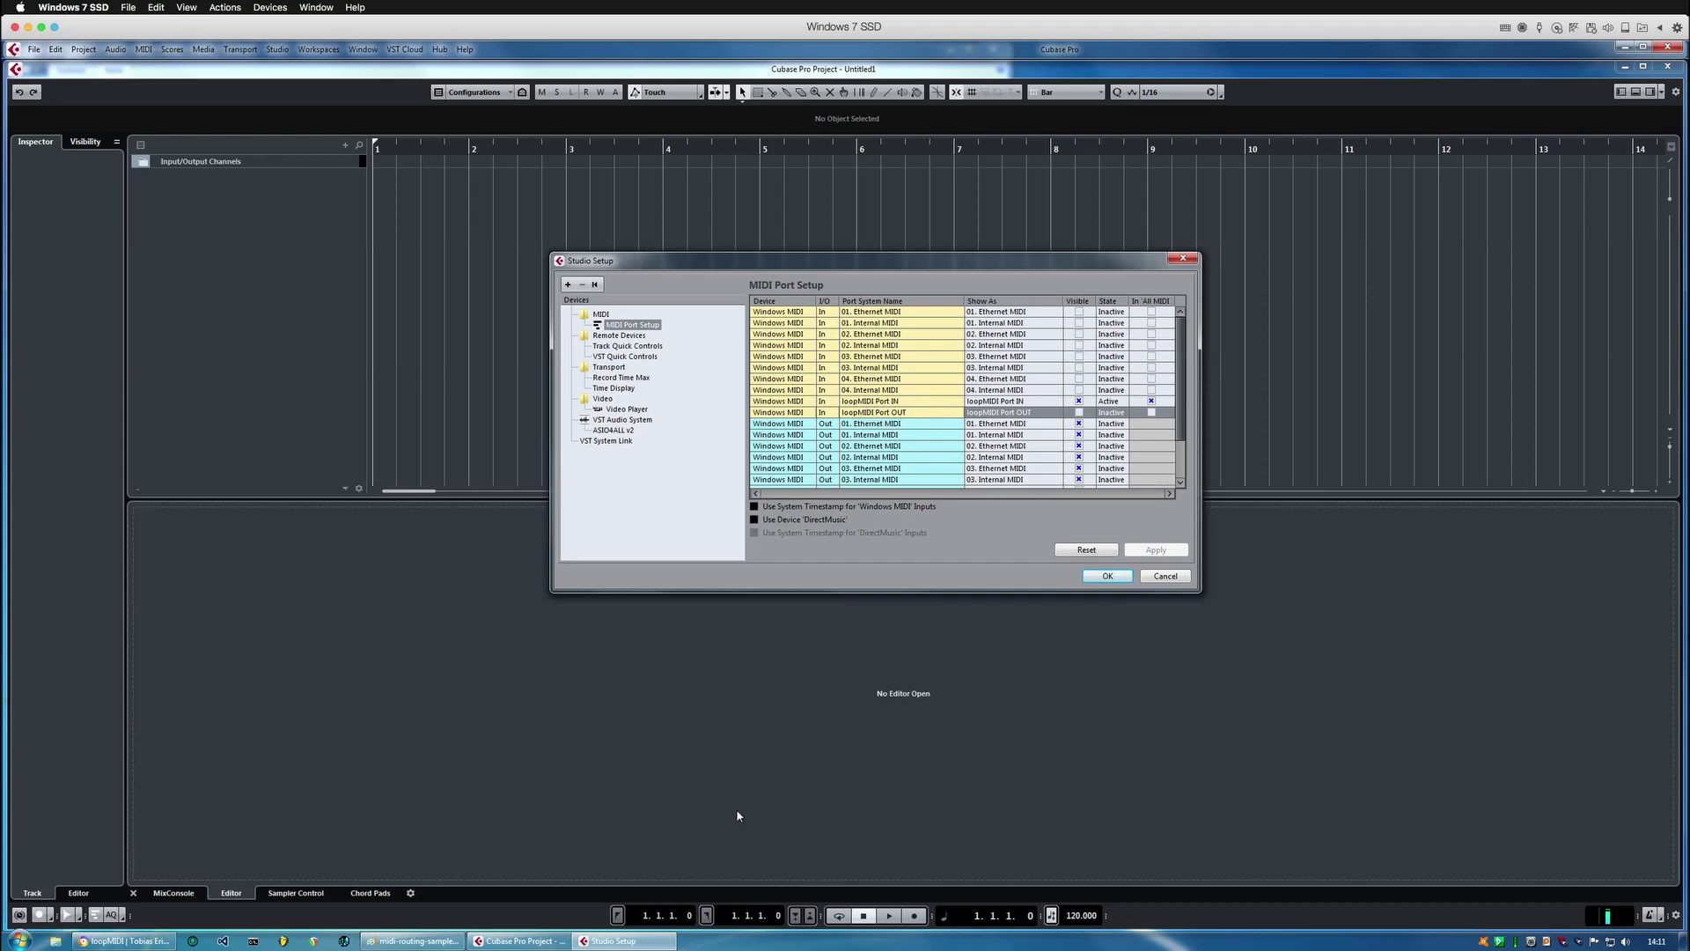
left_click(416, 940)
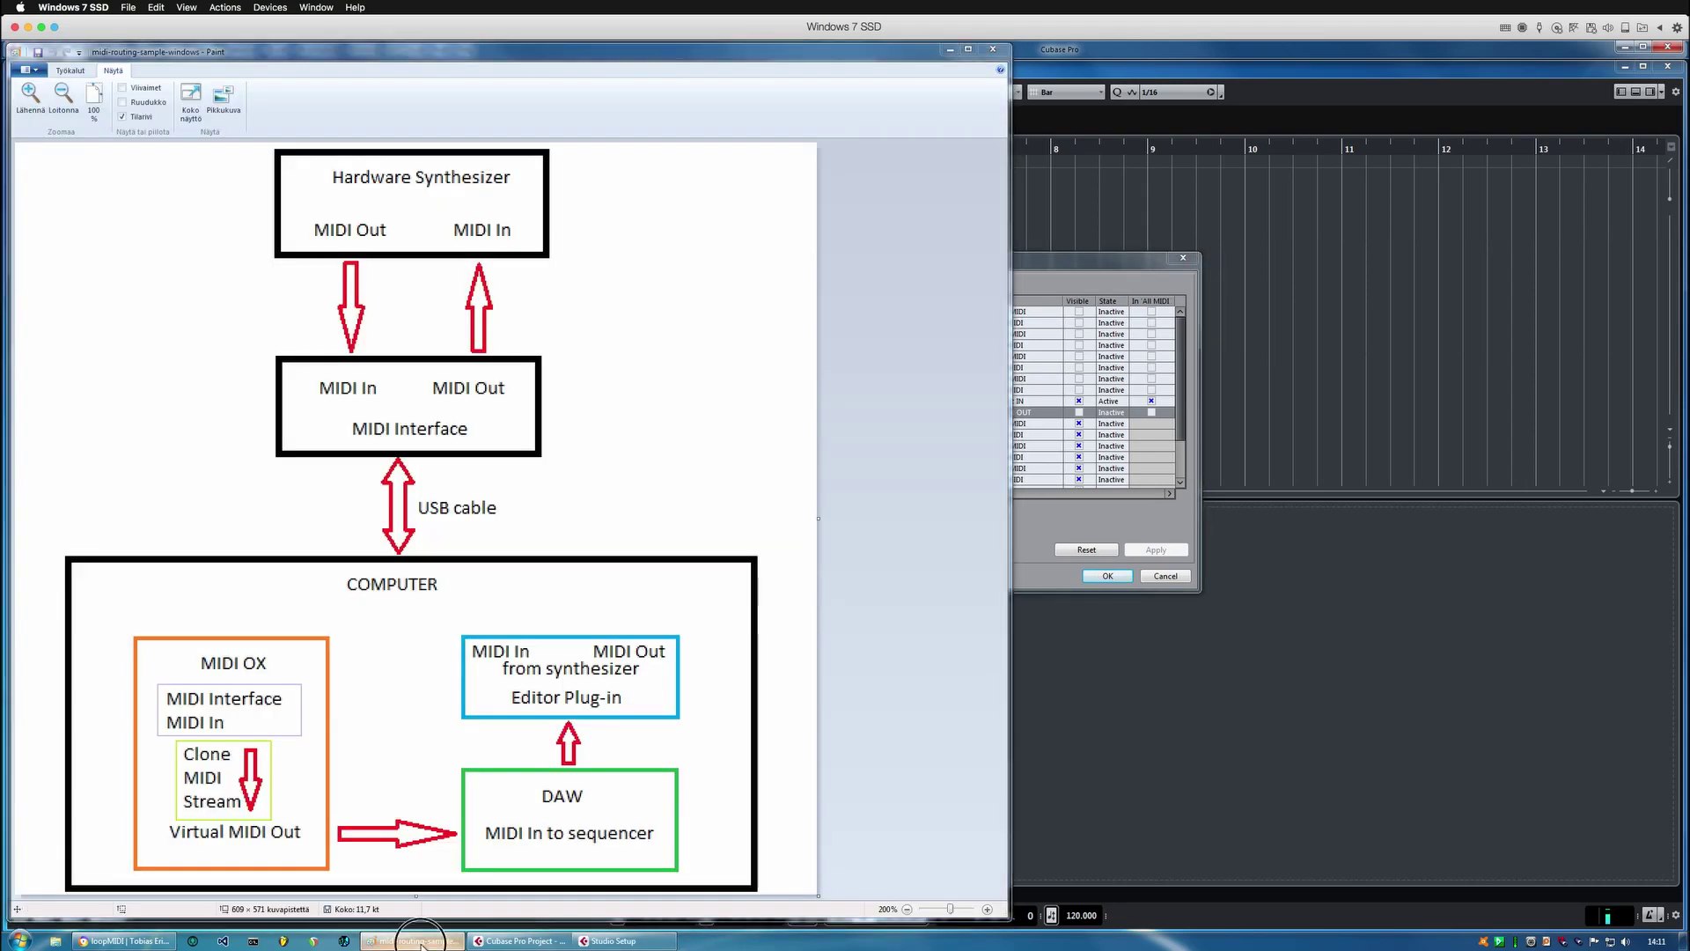
Minimize Paint, check MIDI-OX's port routing, then return to Cubase's MIDI Port Setup.
left_click(421, 941)
left_click(1511, 945)
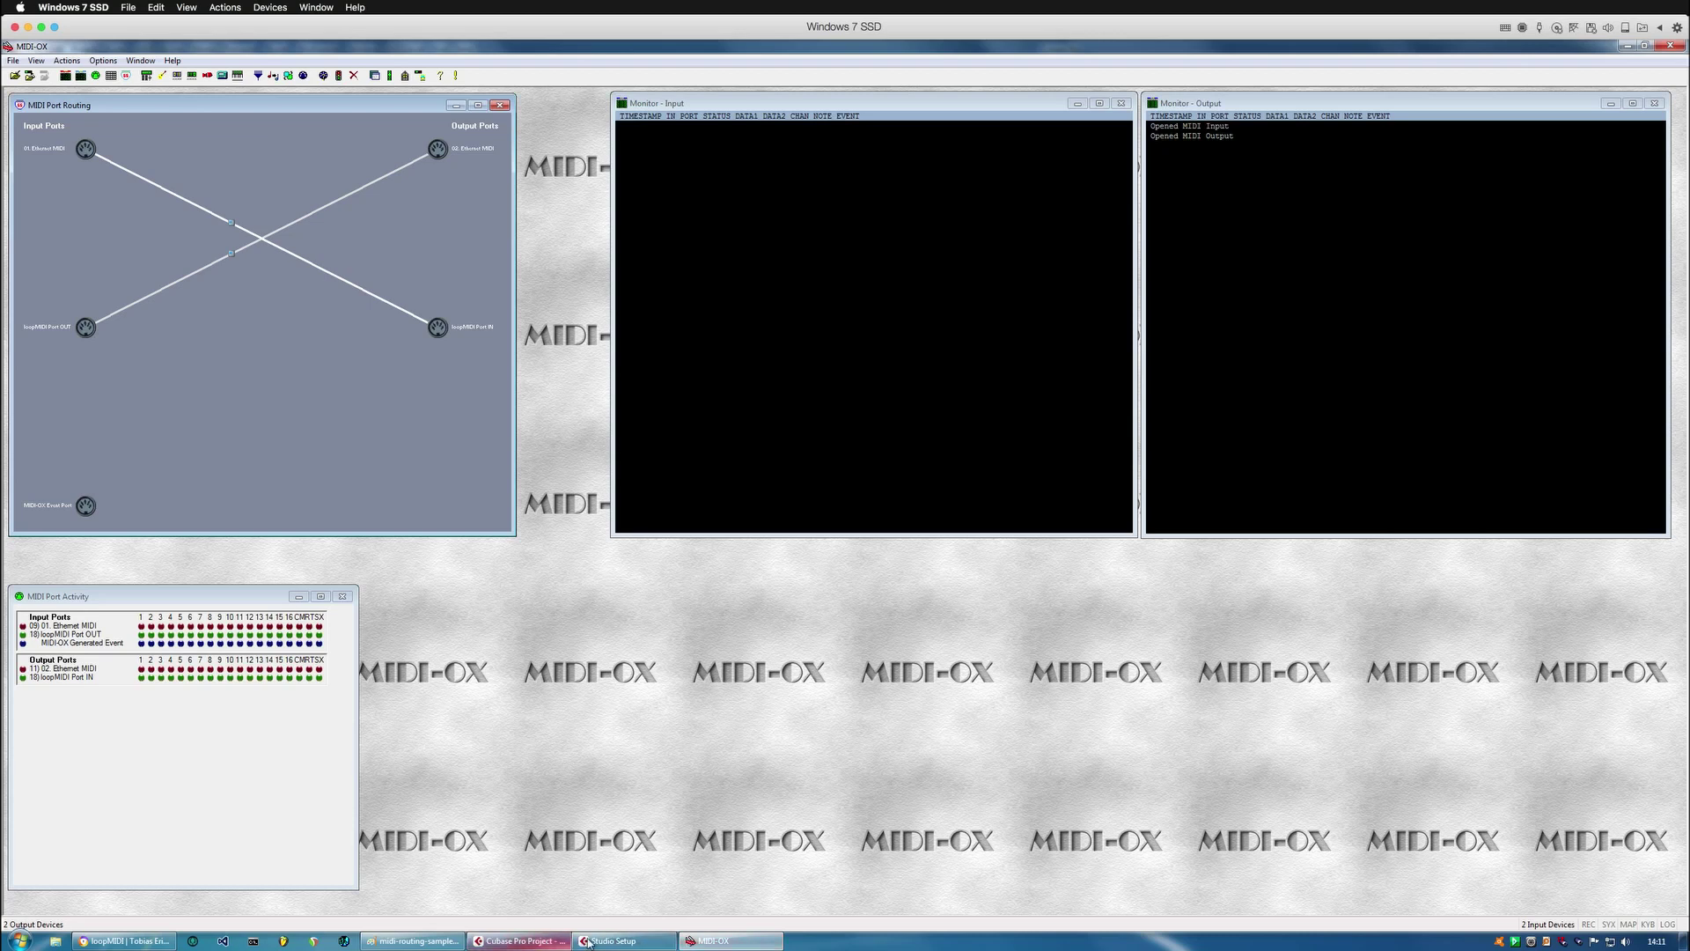
left_click(613, 940)
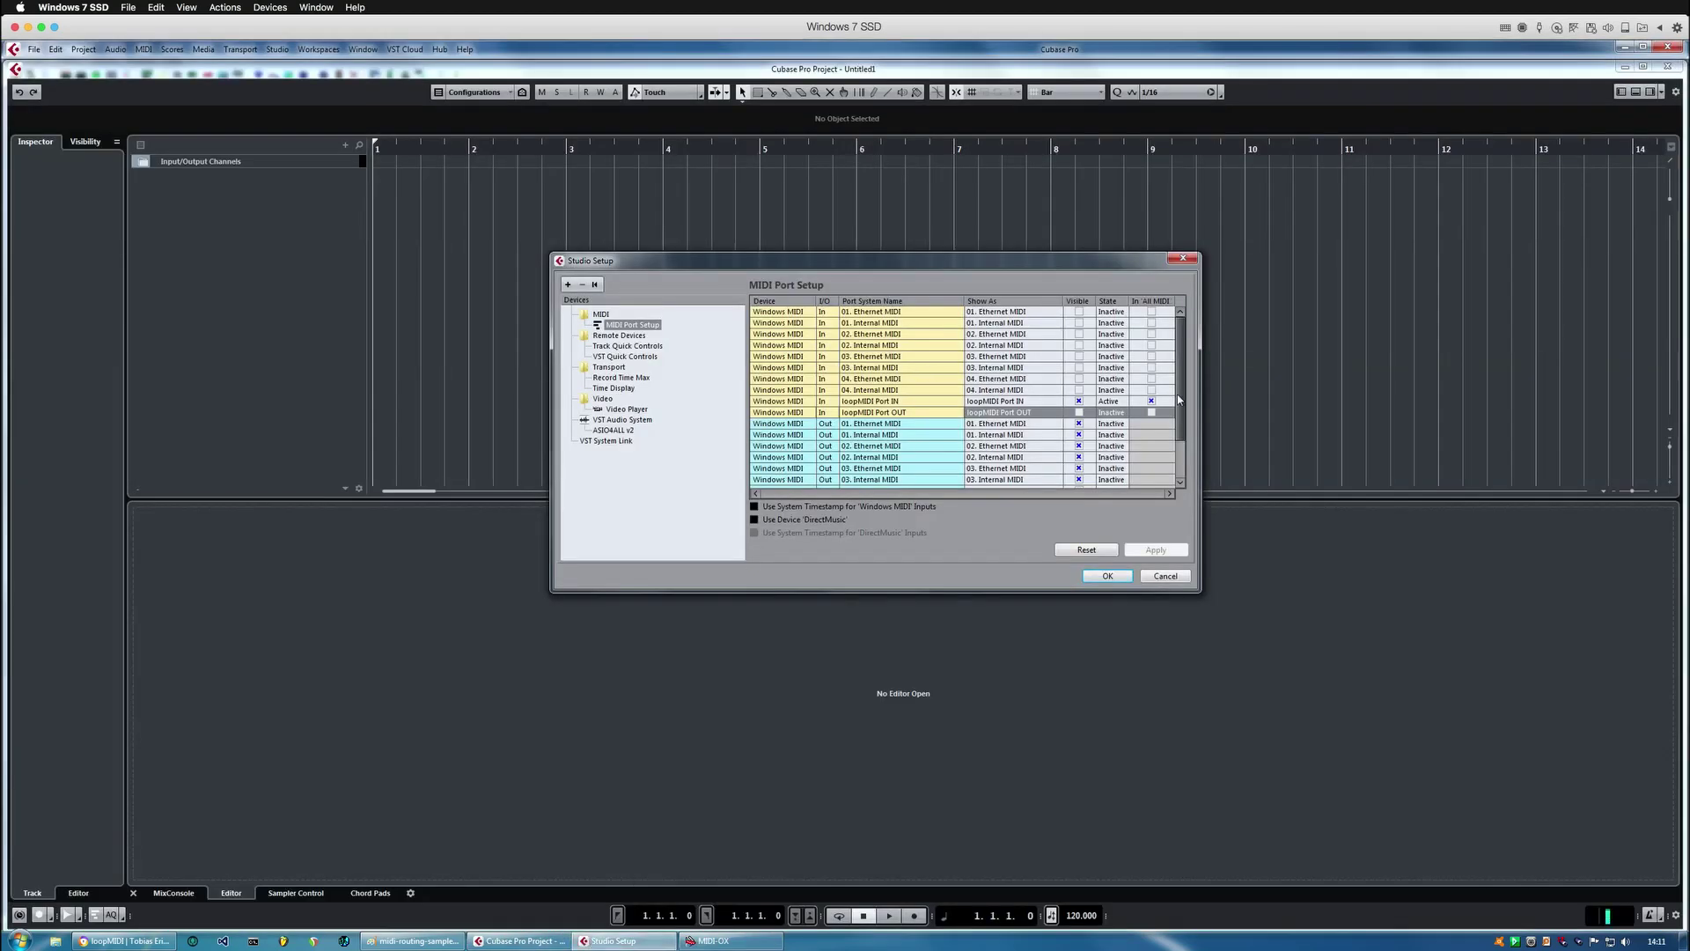
Uncheck Visible for the loopMIDI Port IN output and all 01–04 Ethernet and Internal MIDI outputs.
left_click_drag(1180, 399, 1178, 439)
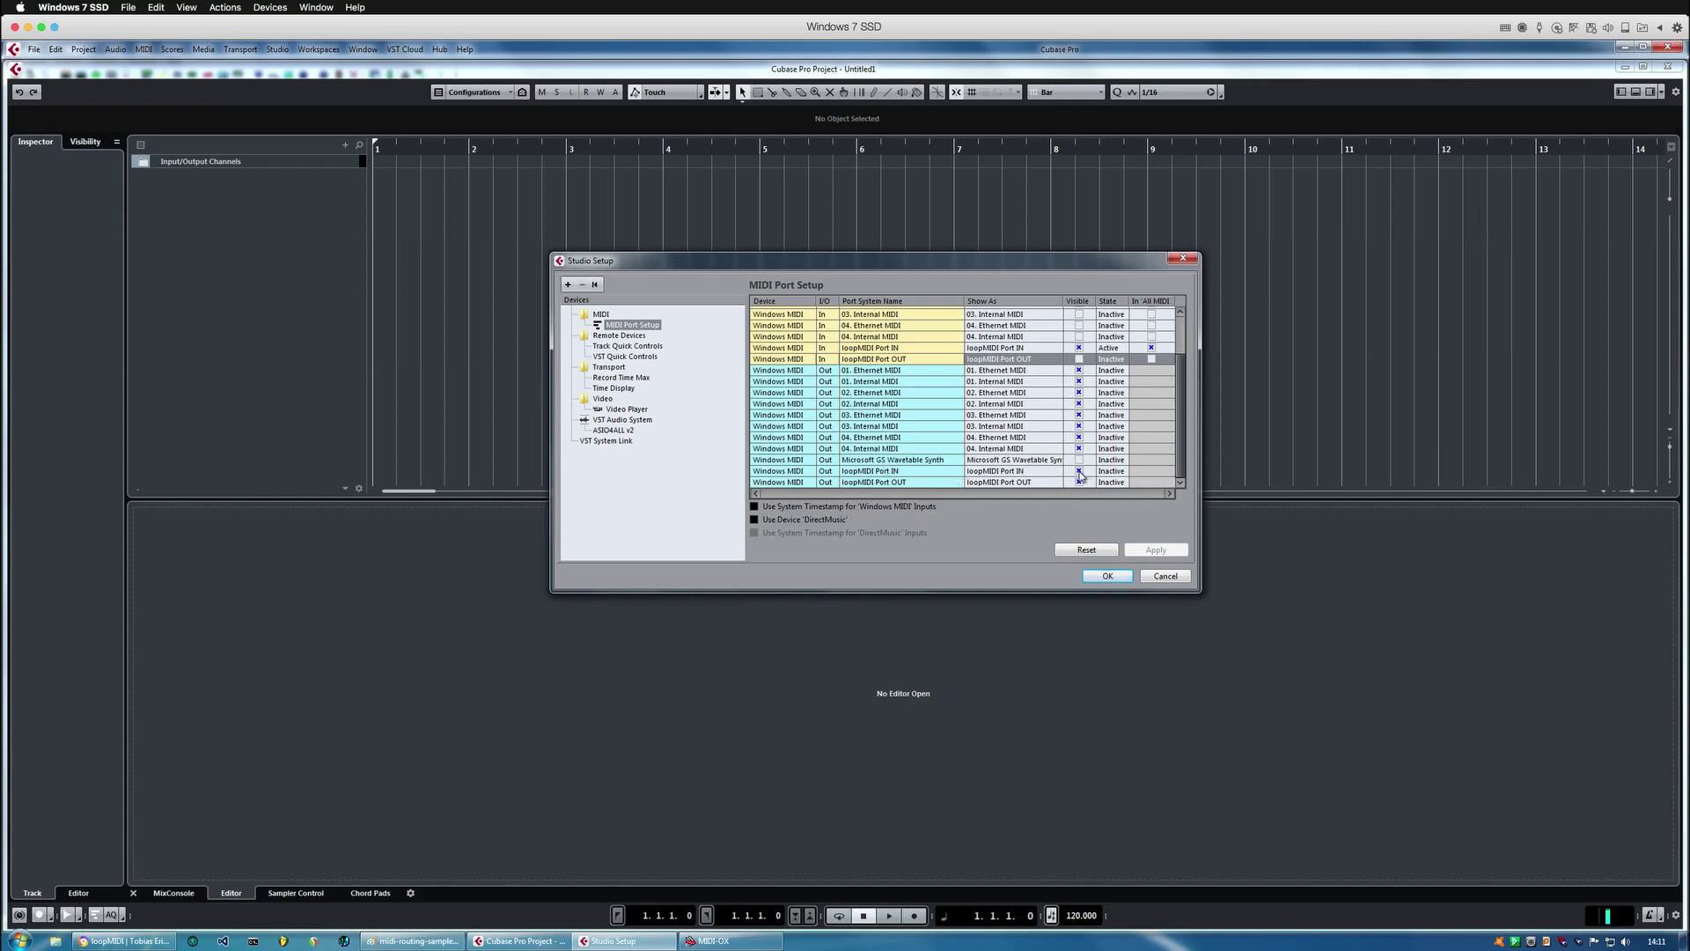
left_click(1080, 472)
left_click(1080, 449)
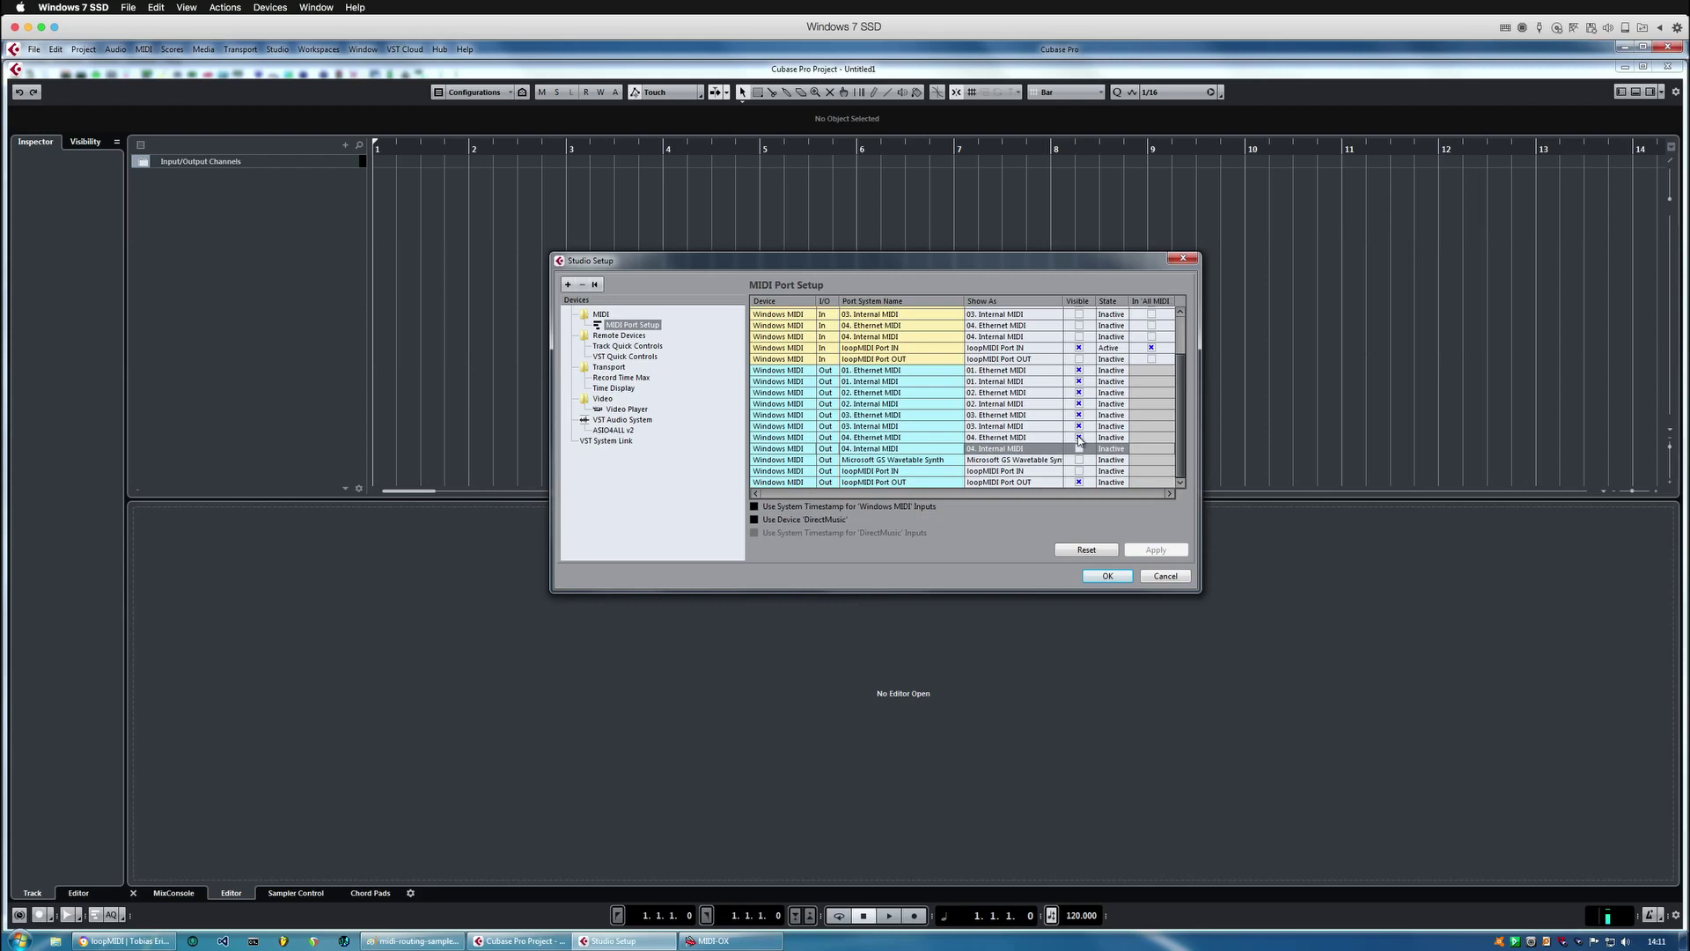
left_click(1080, 437)
left_click(1080, 426)
left_click(1079, 415)
left_click(1079, 405)
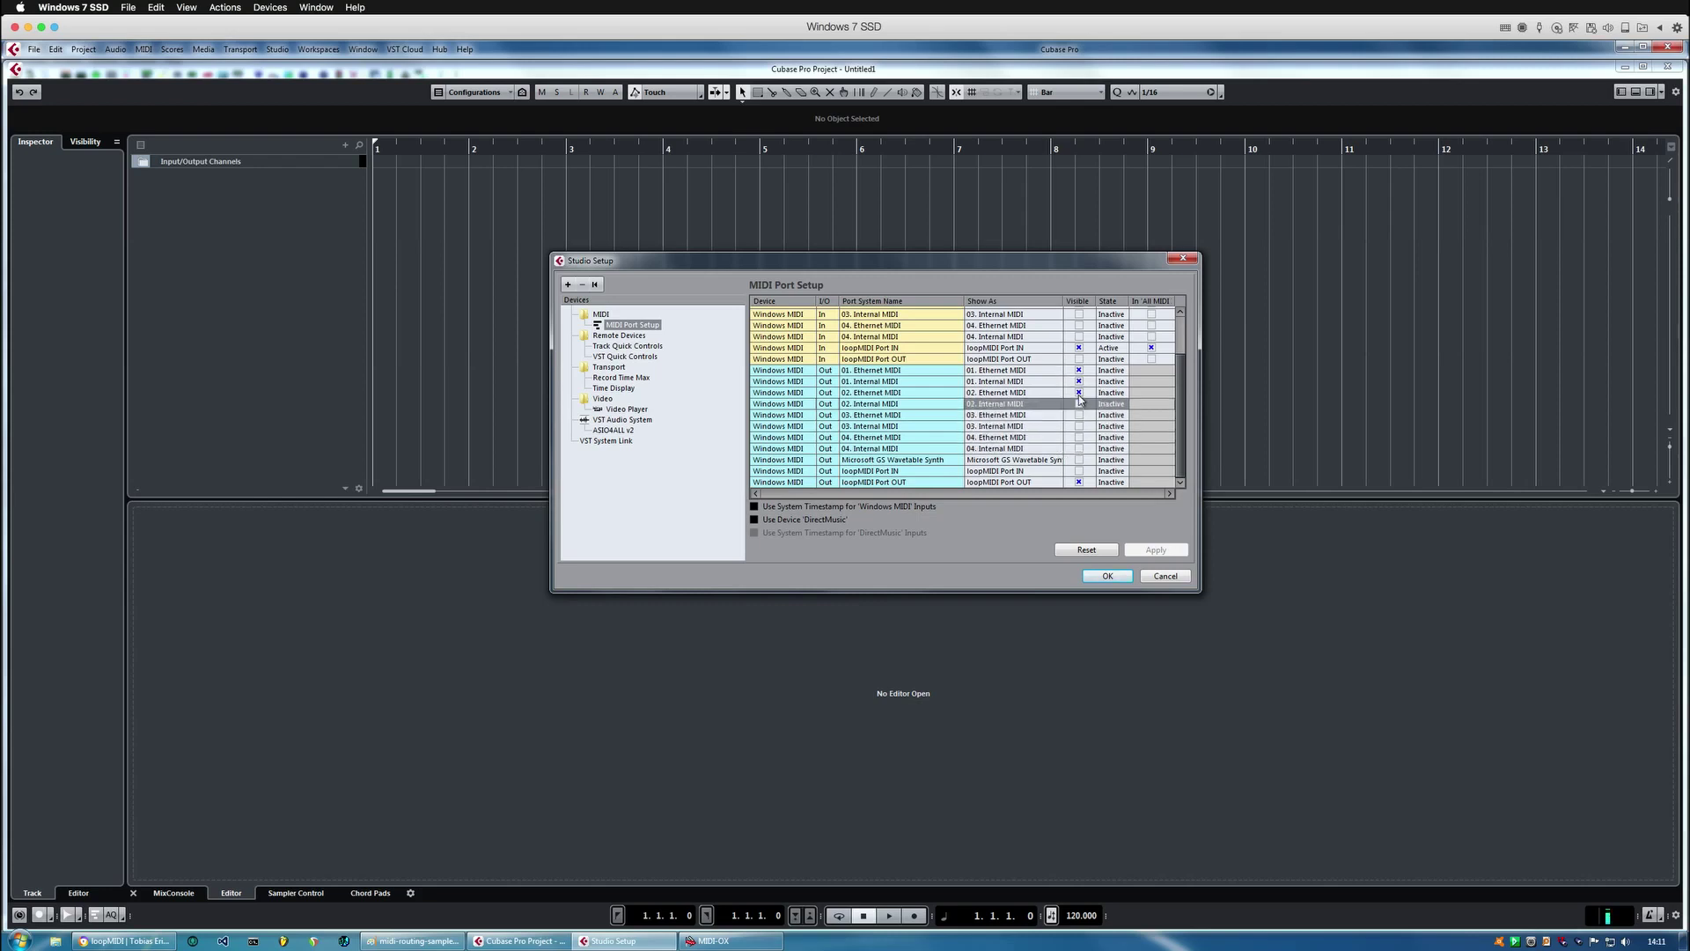
left_click(1079, 392)
left_click(1079, 381)
left_click(1080, 370)
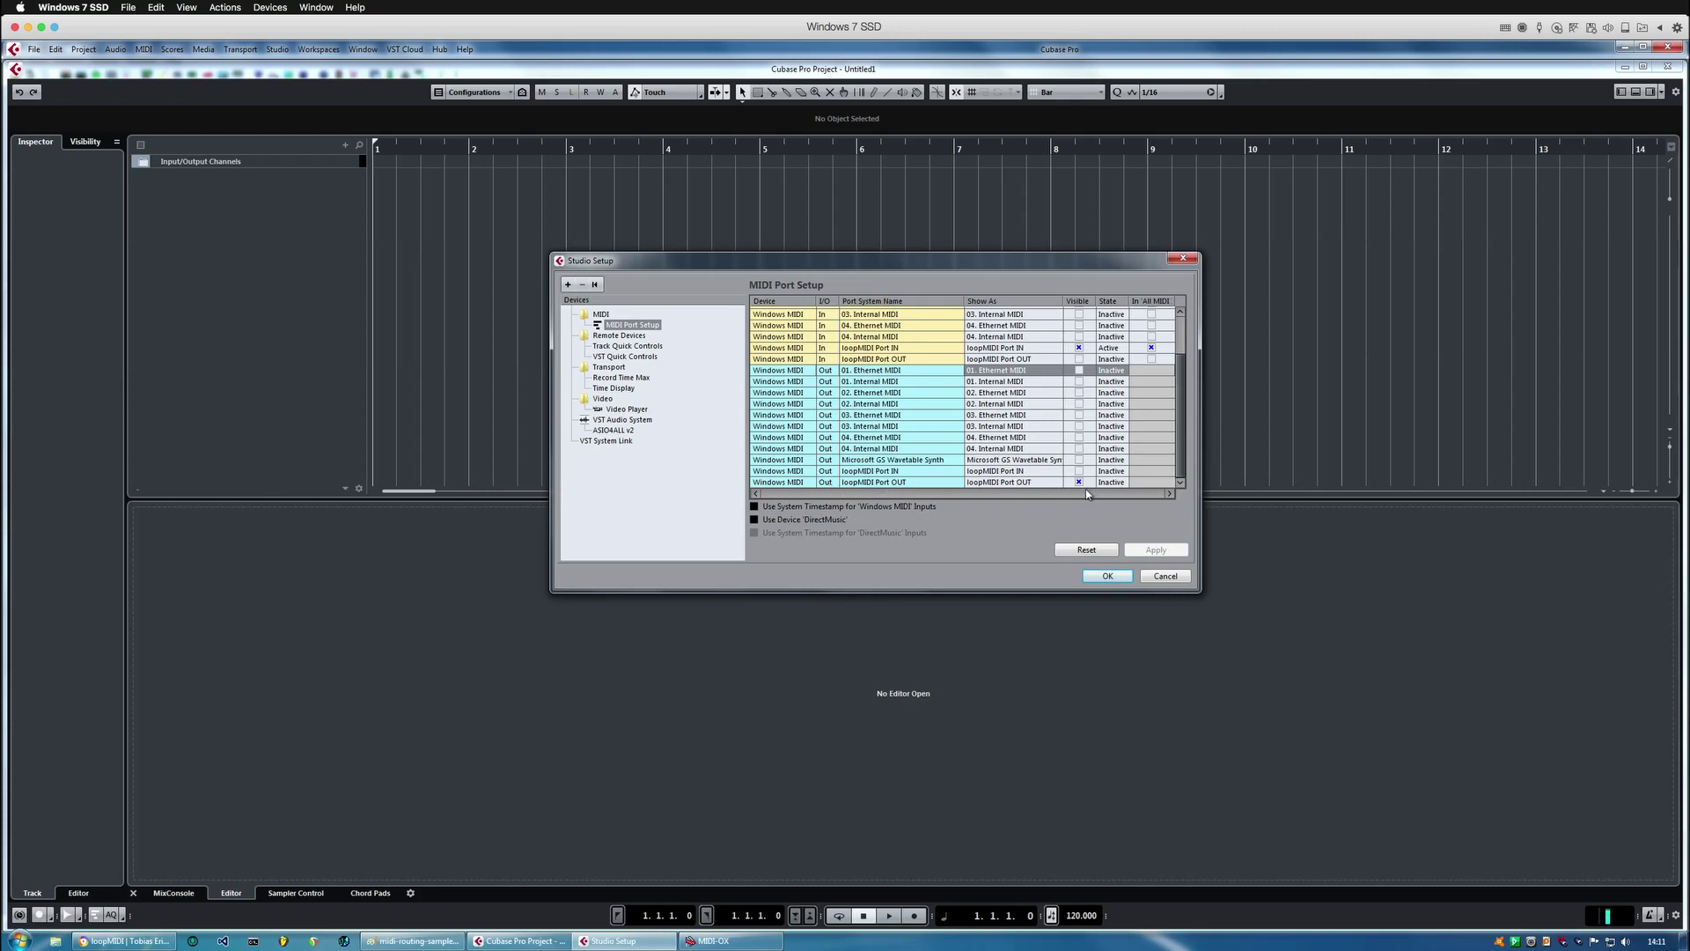
Apply the port setup, then add an instrument track using Mystery Islands Music's VirusHC Editor x64.
left_click(1108, 576)
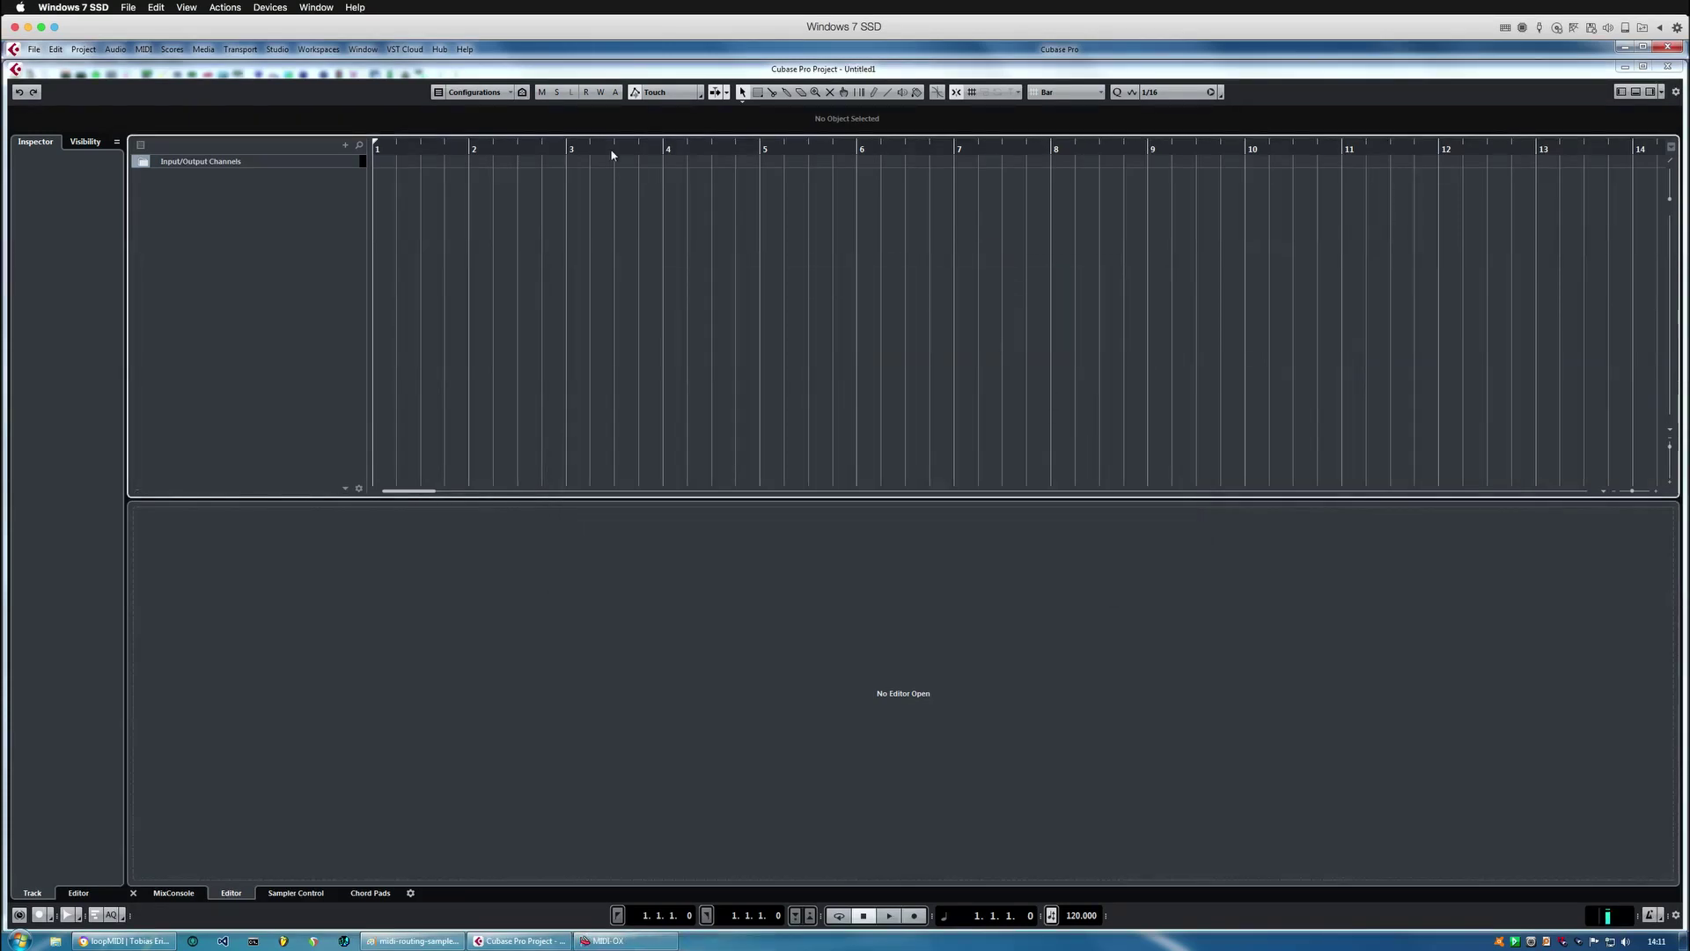
right_click(255, 220)
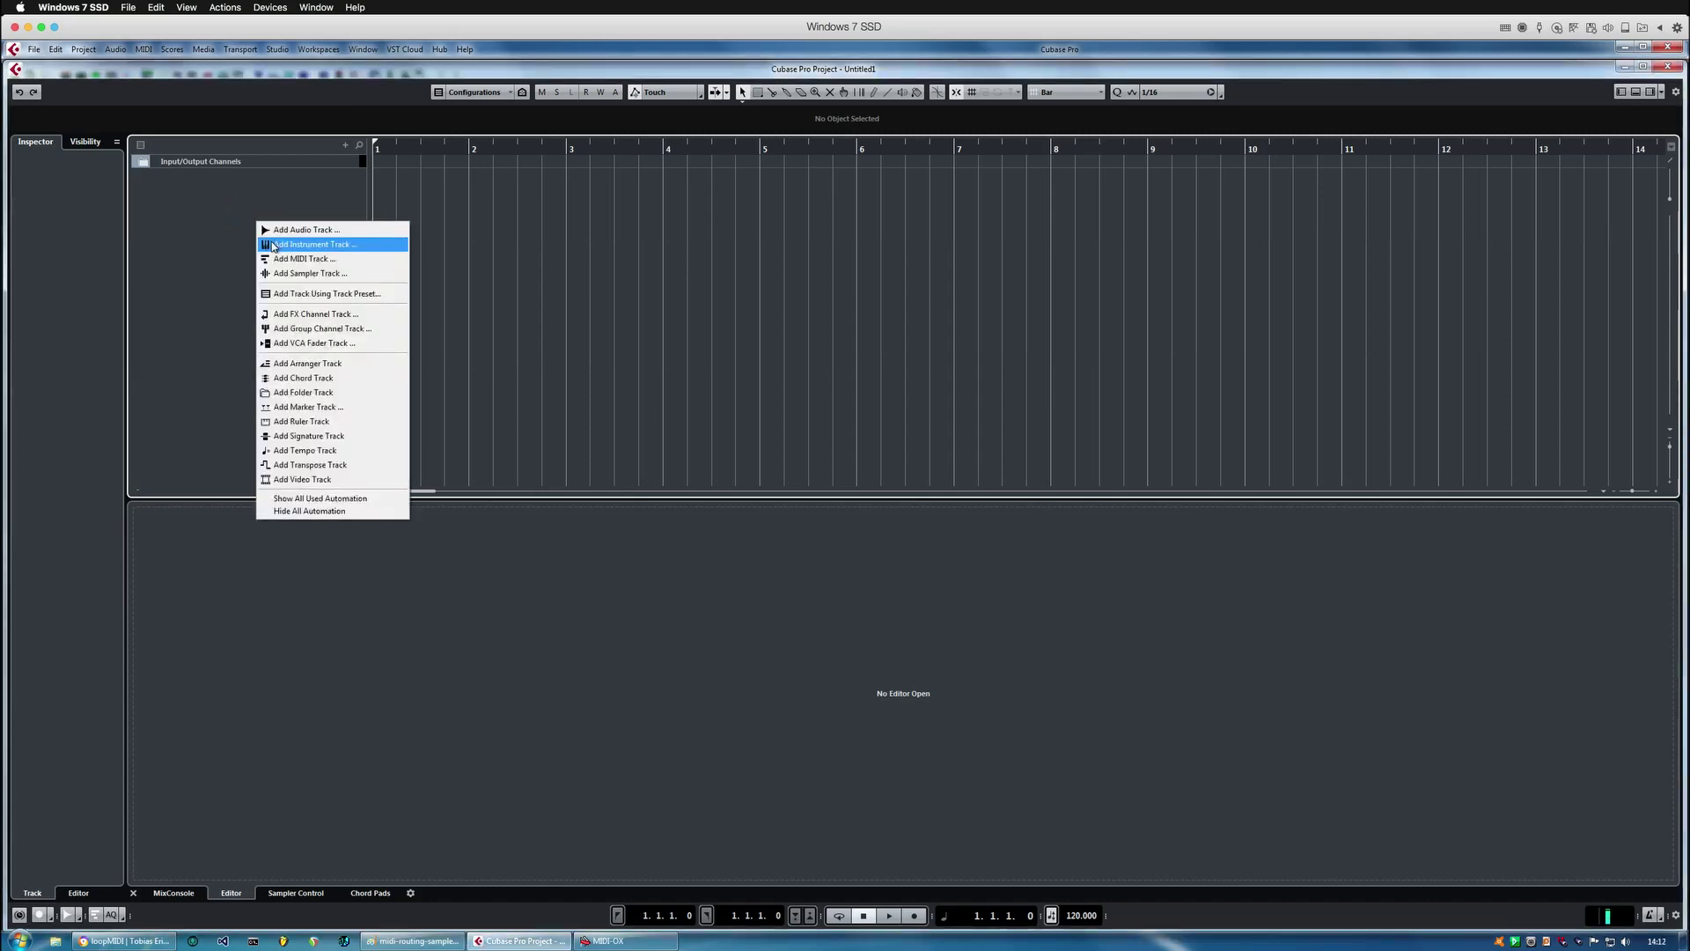
left_click(273, 247)
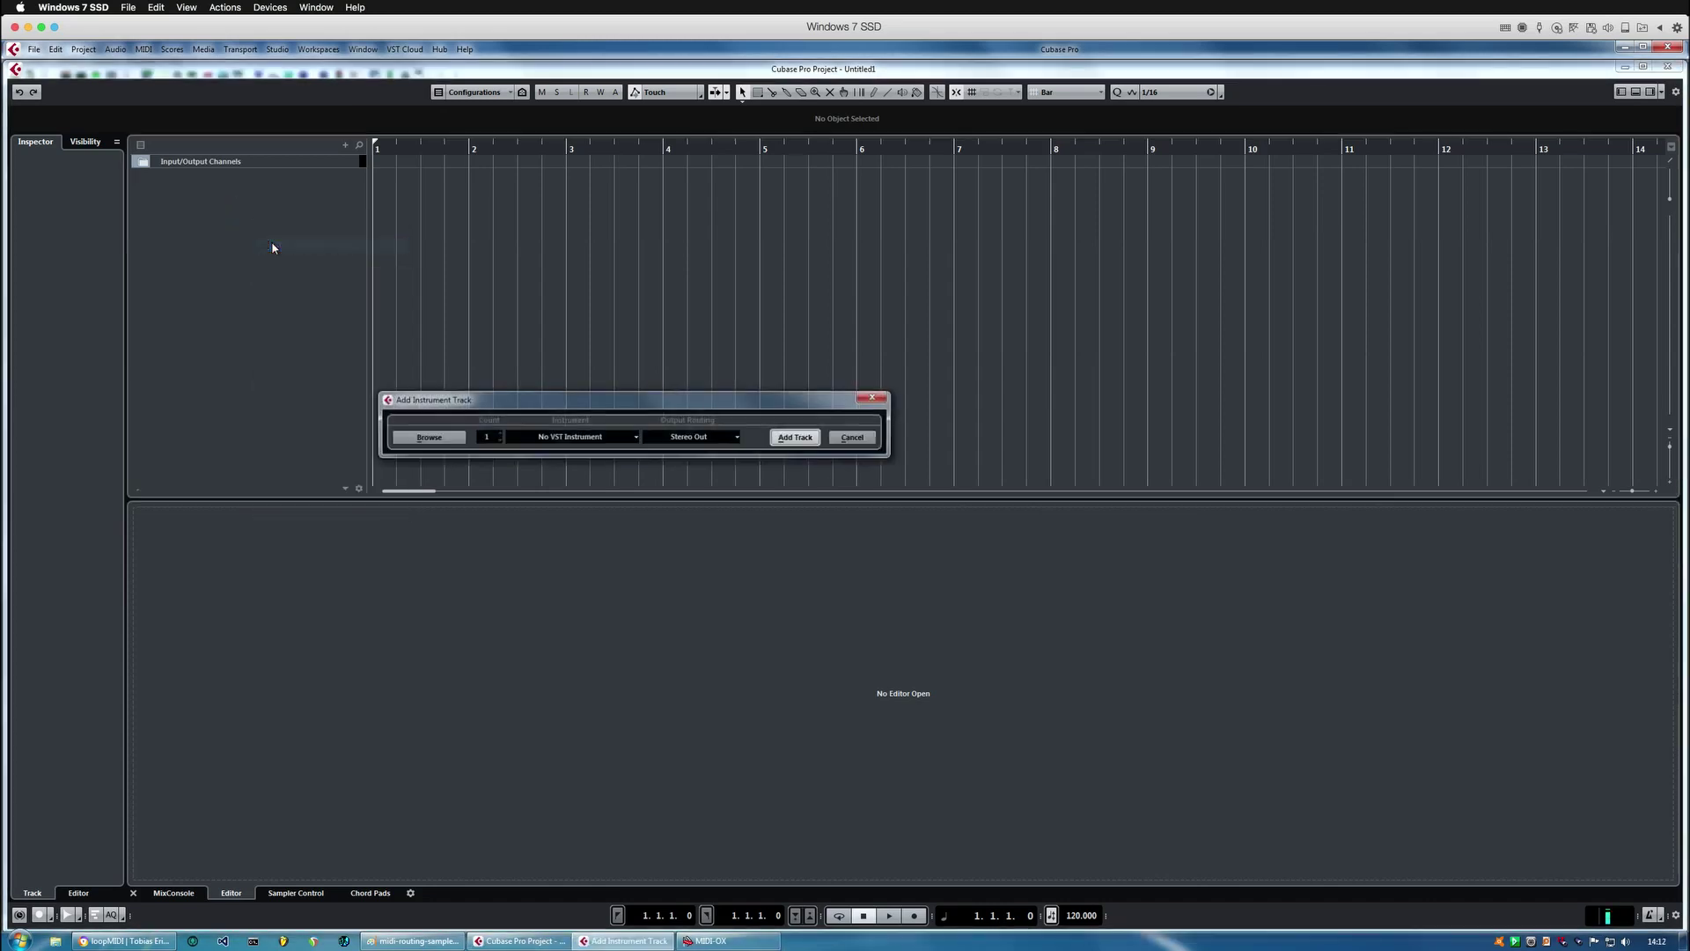
left_click(602, 437)
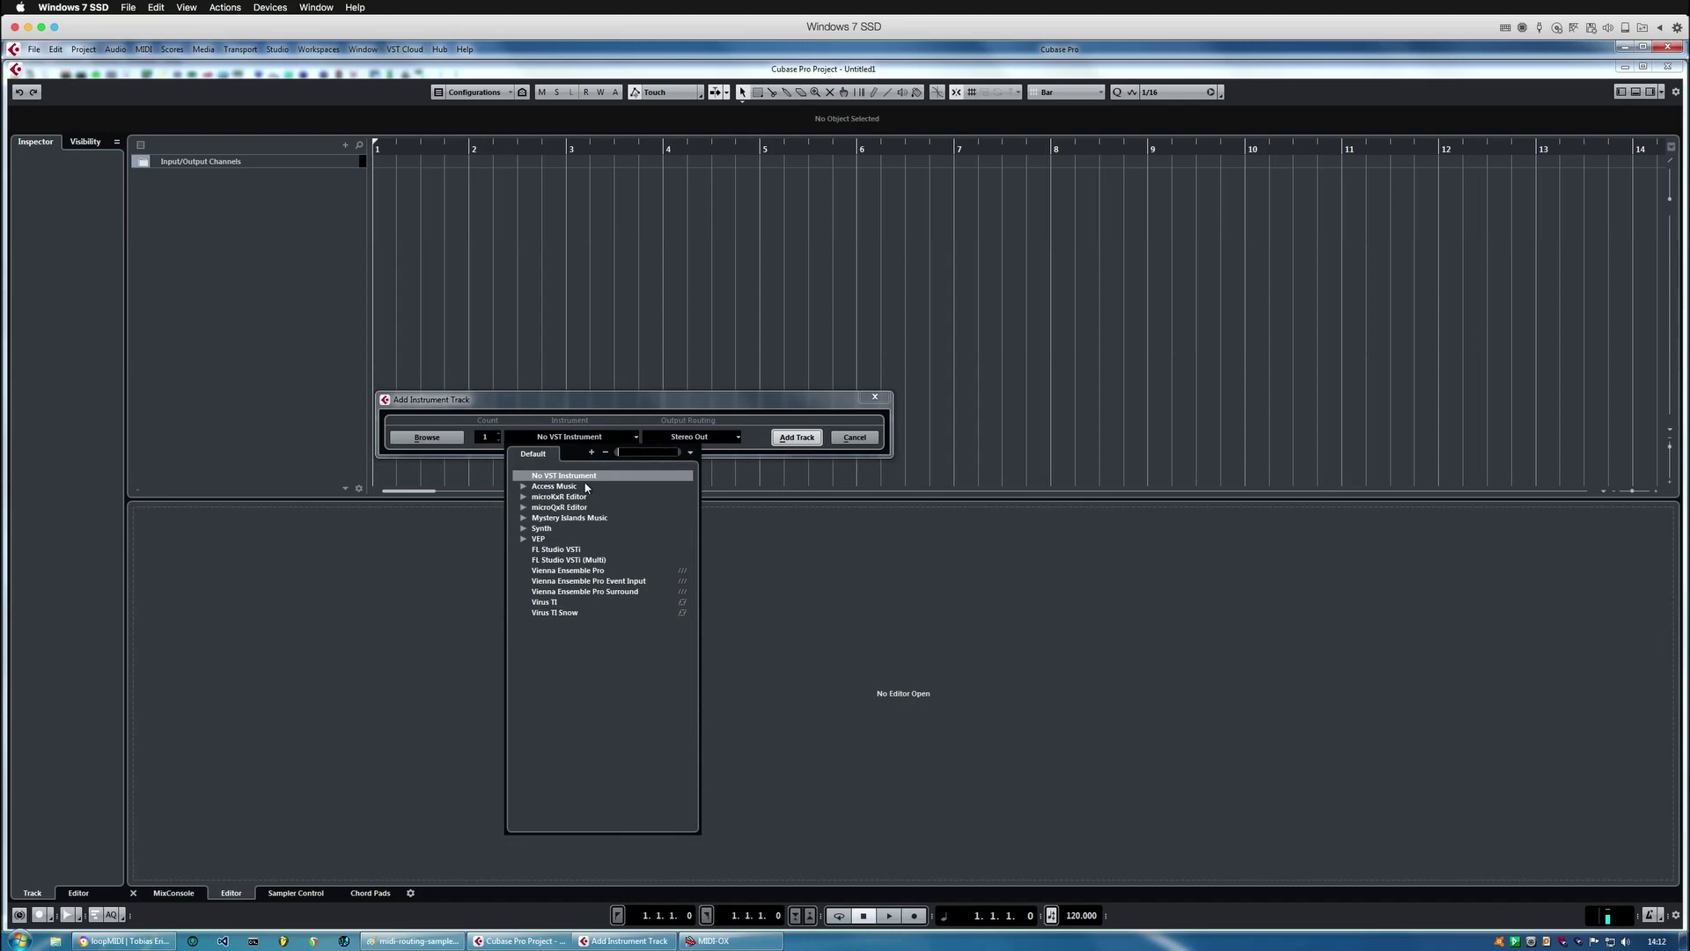
left_click(525, 519)
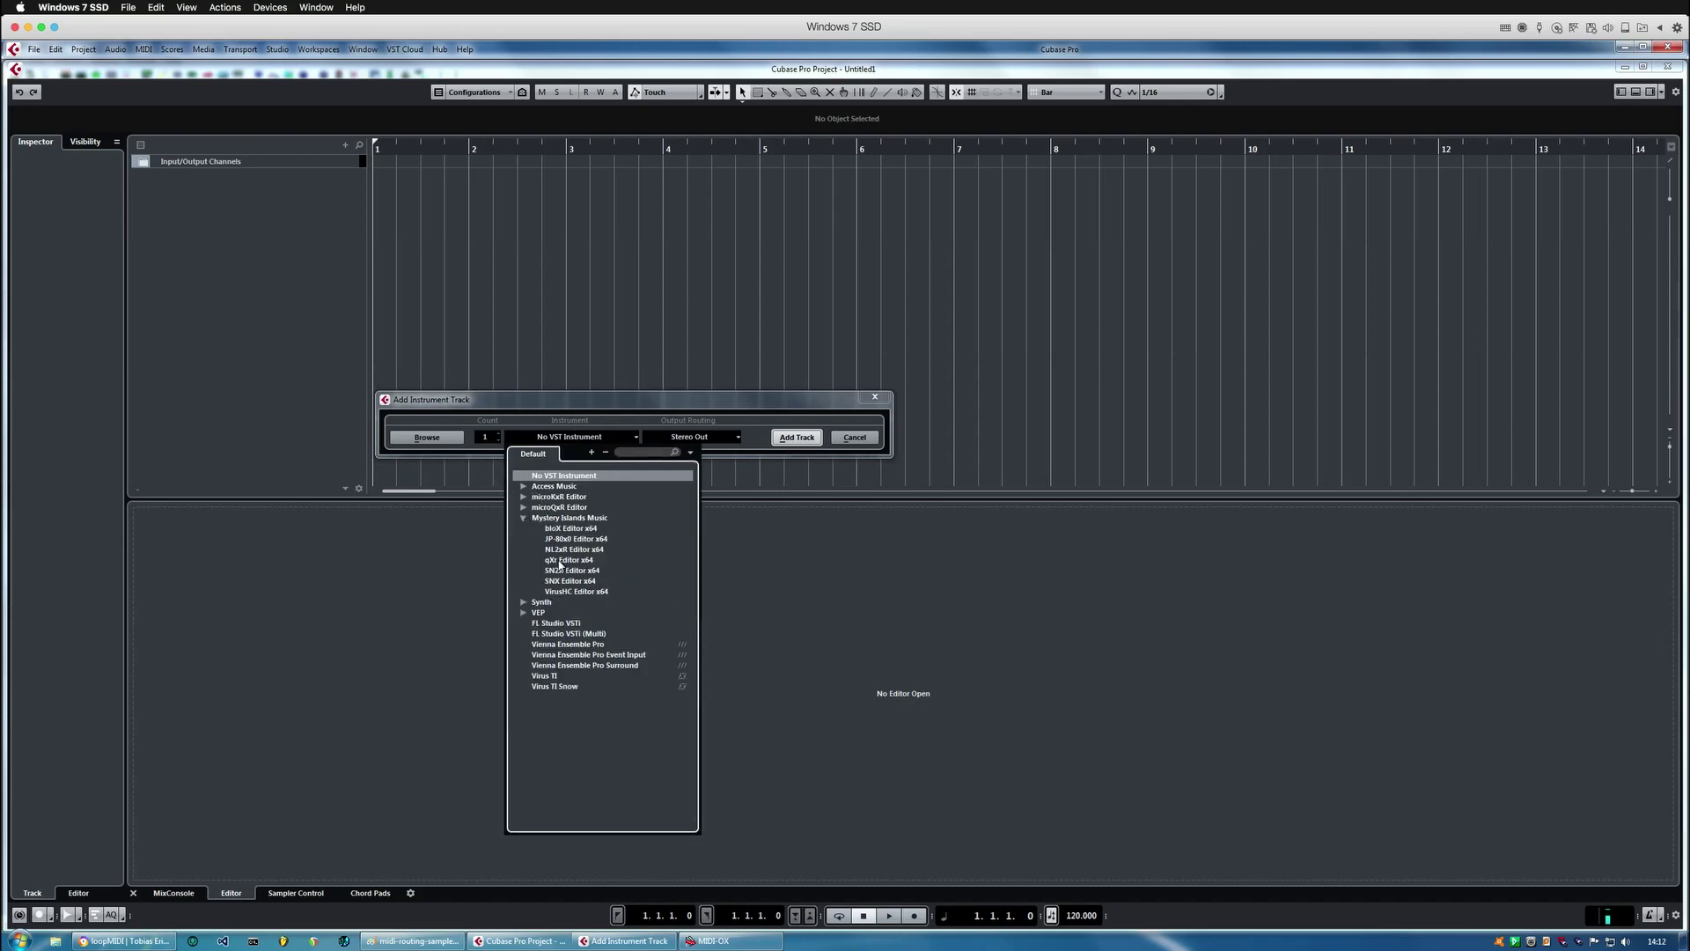
left_click(572, 593)
left_click(797, 438)
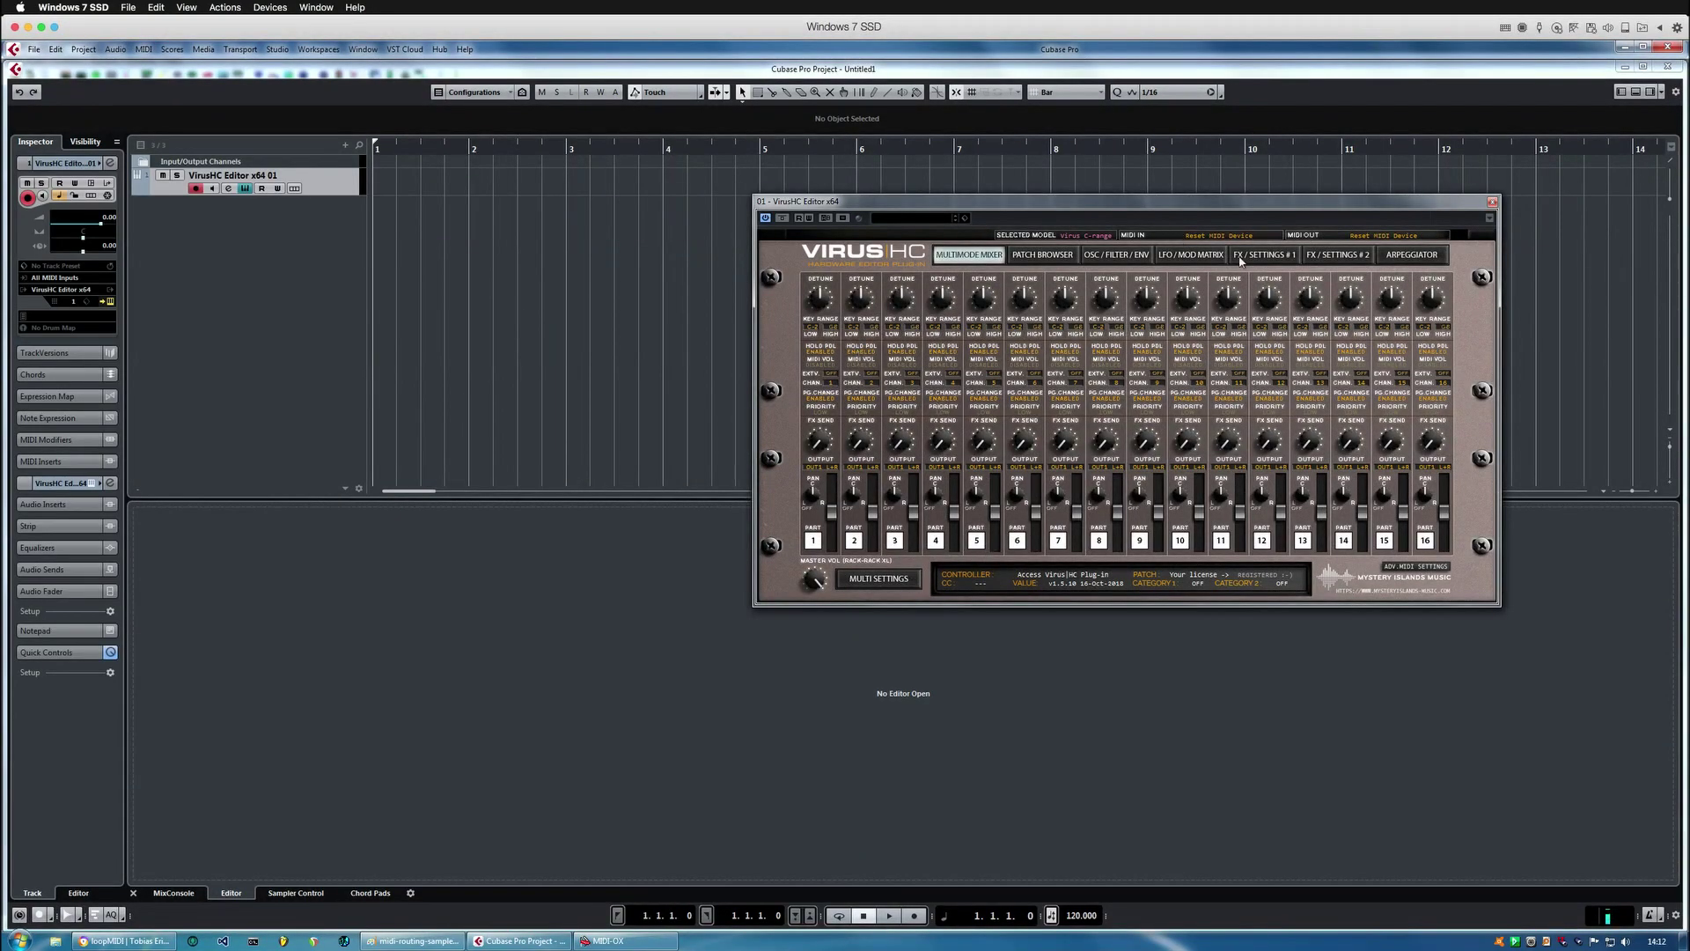
Choose 01. Ethernet MIDI as the VirusHC Editor's input and 02. Ethernet MIDI as output, then open Patch Browser.
left_click(1242, 238)
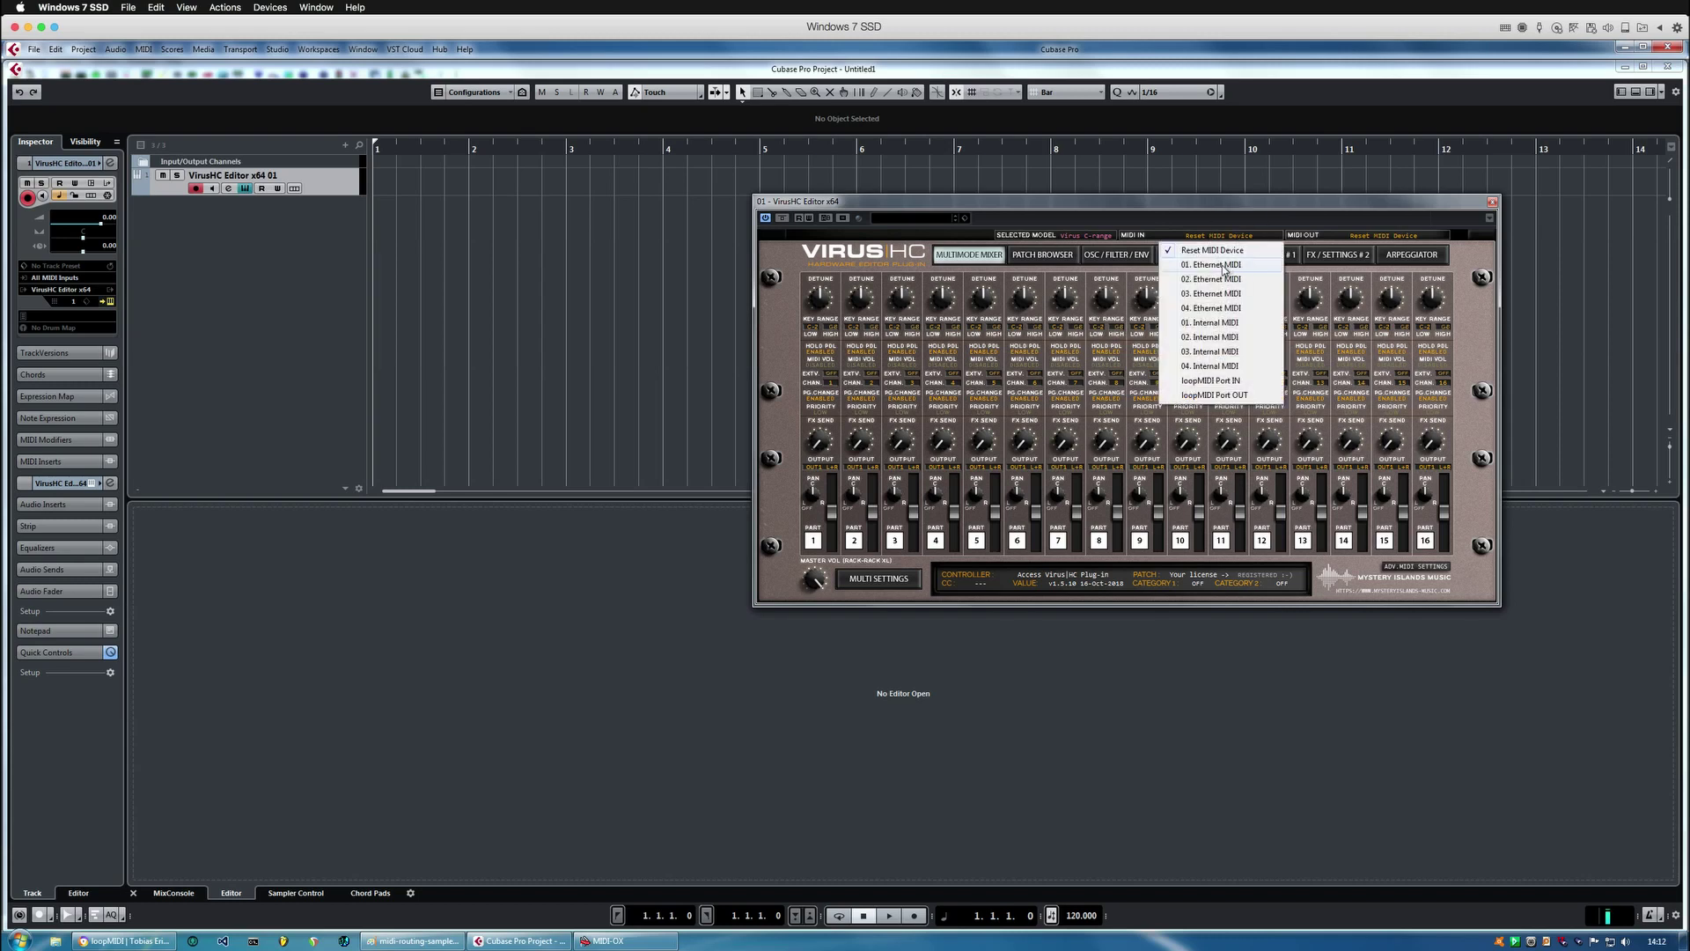
left_click(1217, 265)
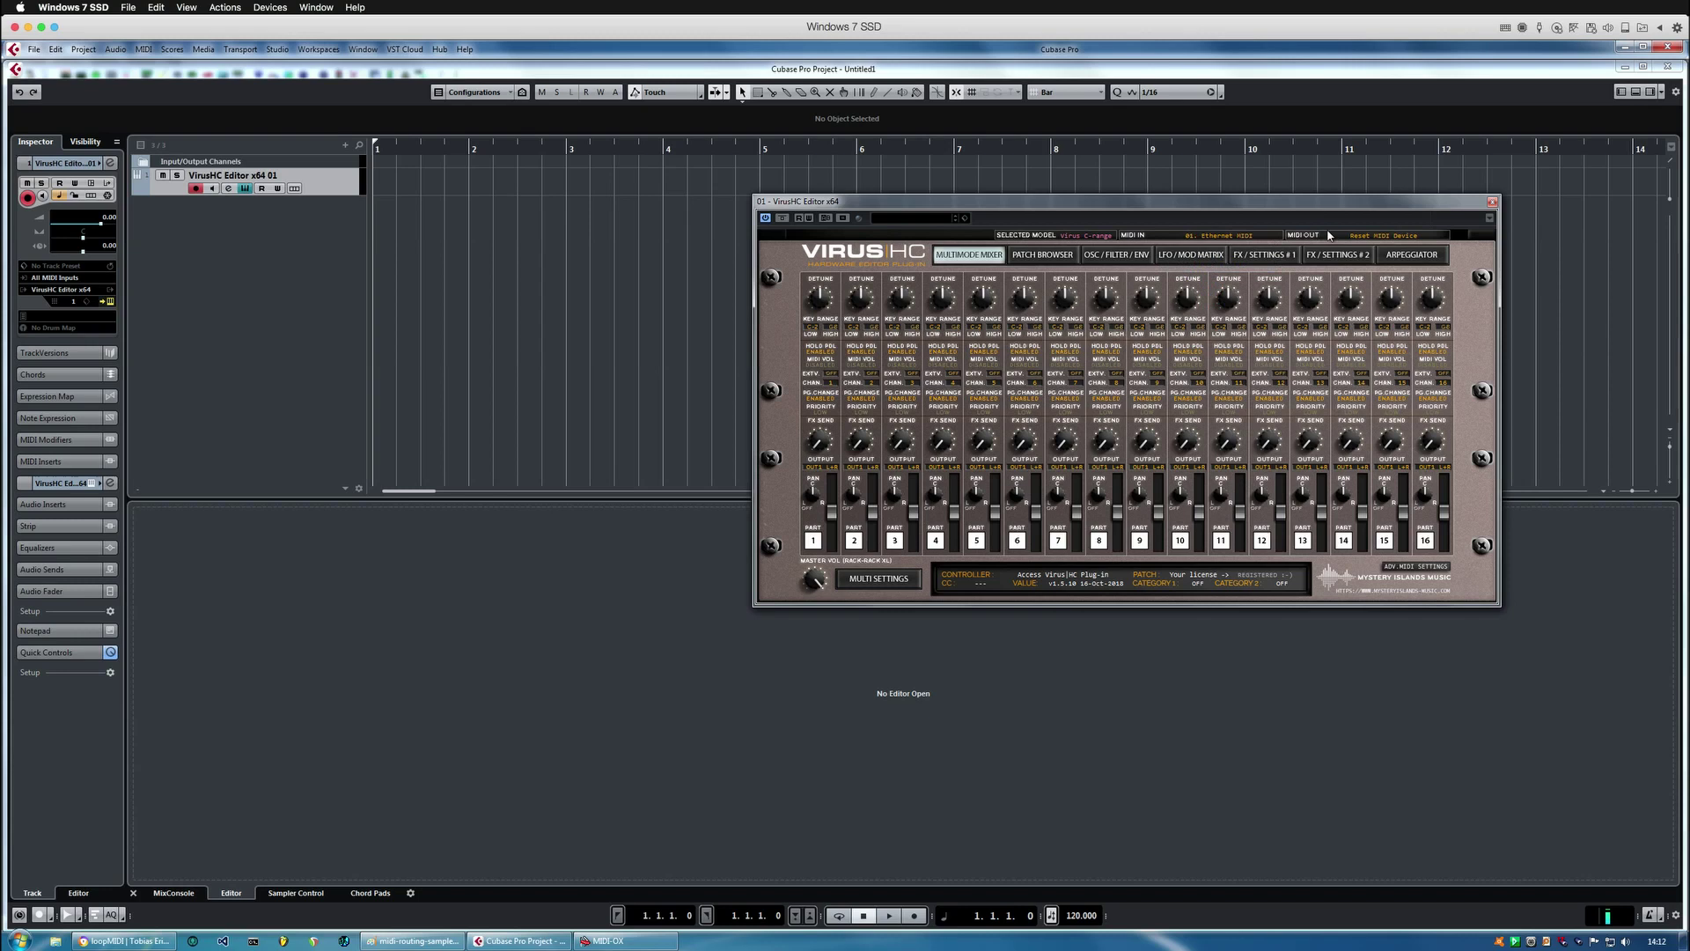
left_click(1378, 236)
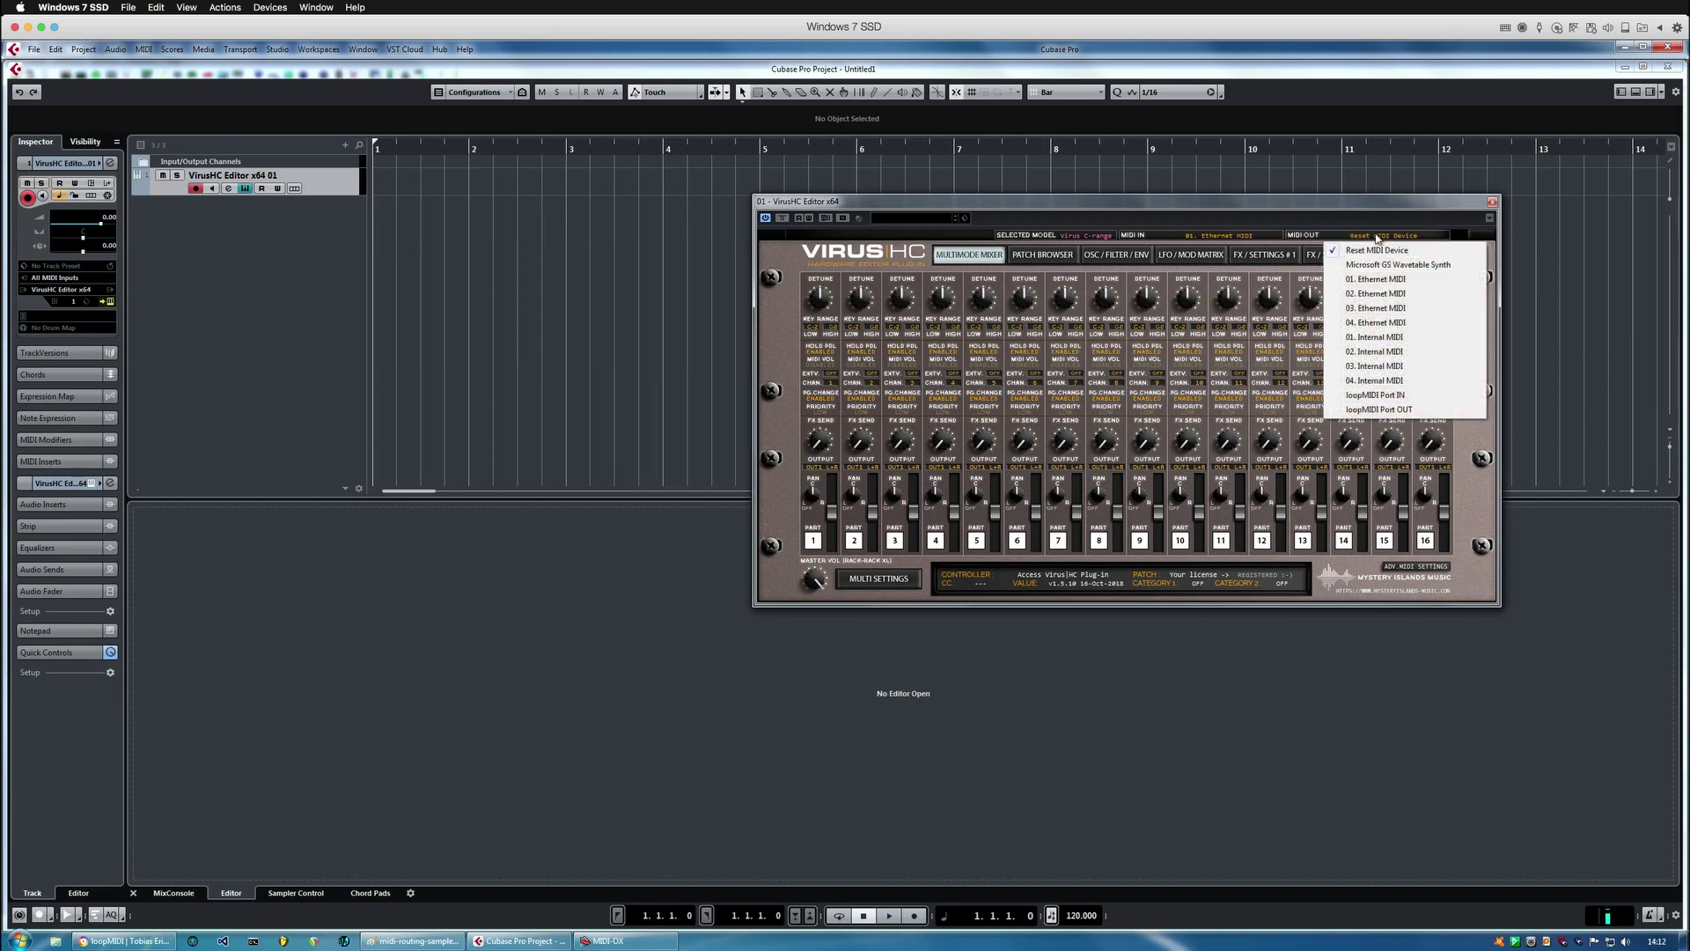
left_click(1381, 294)
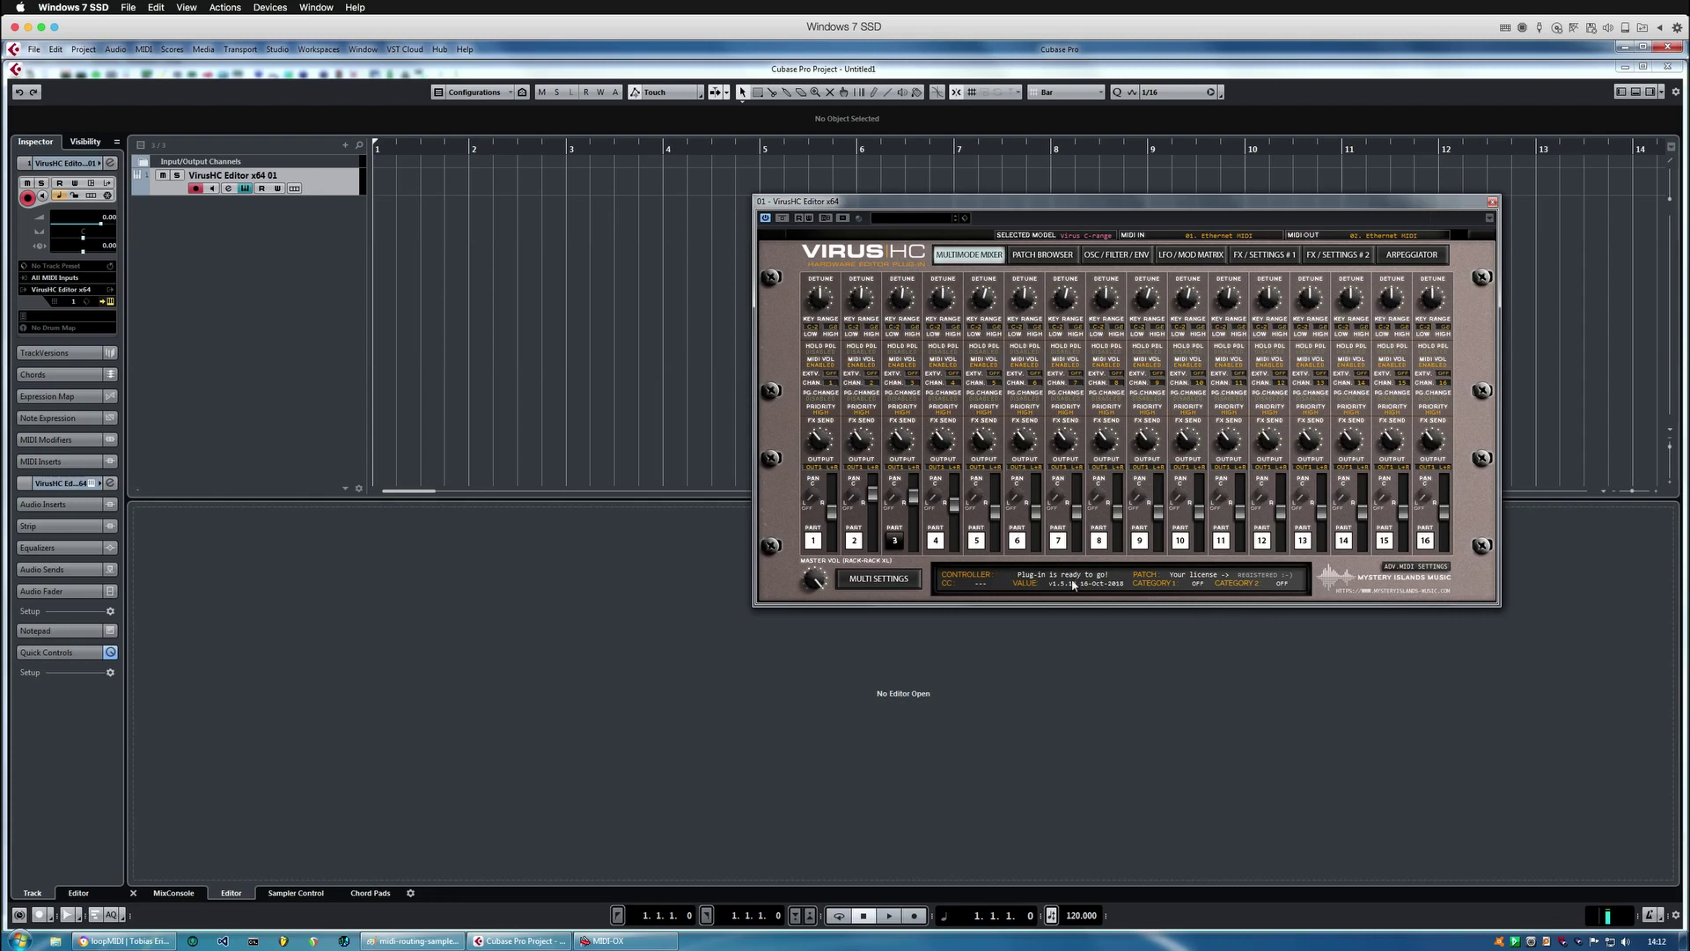
left_click(1039, 255)
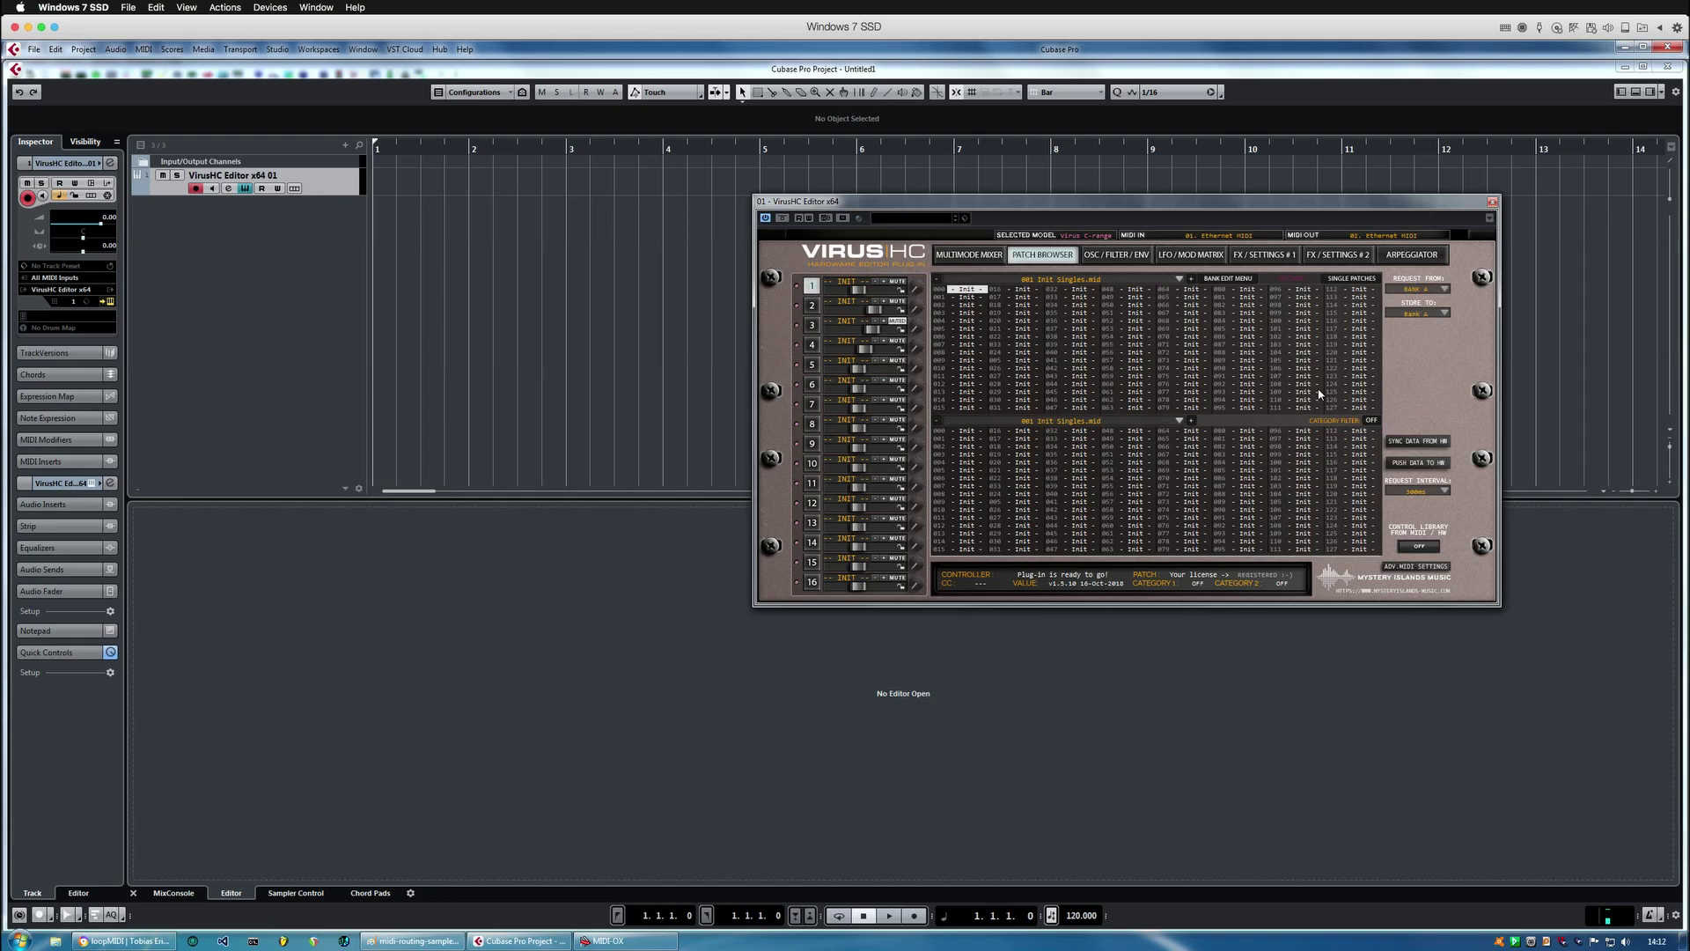
Sync patch data from the hardware and show the OSC / FILTER / ENV page for part 2 (See Saw).
left_click(1418, 450)
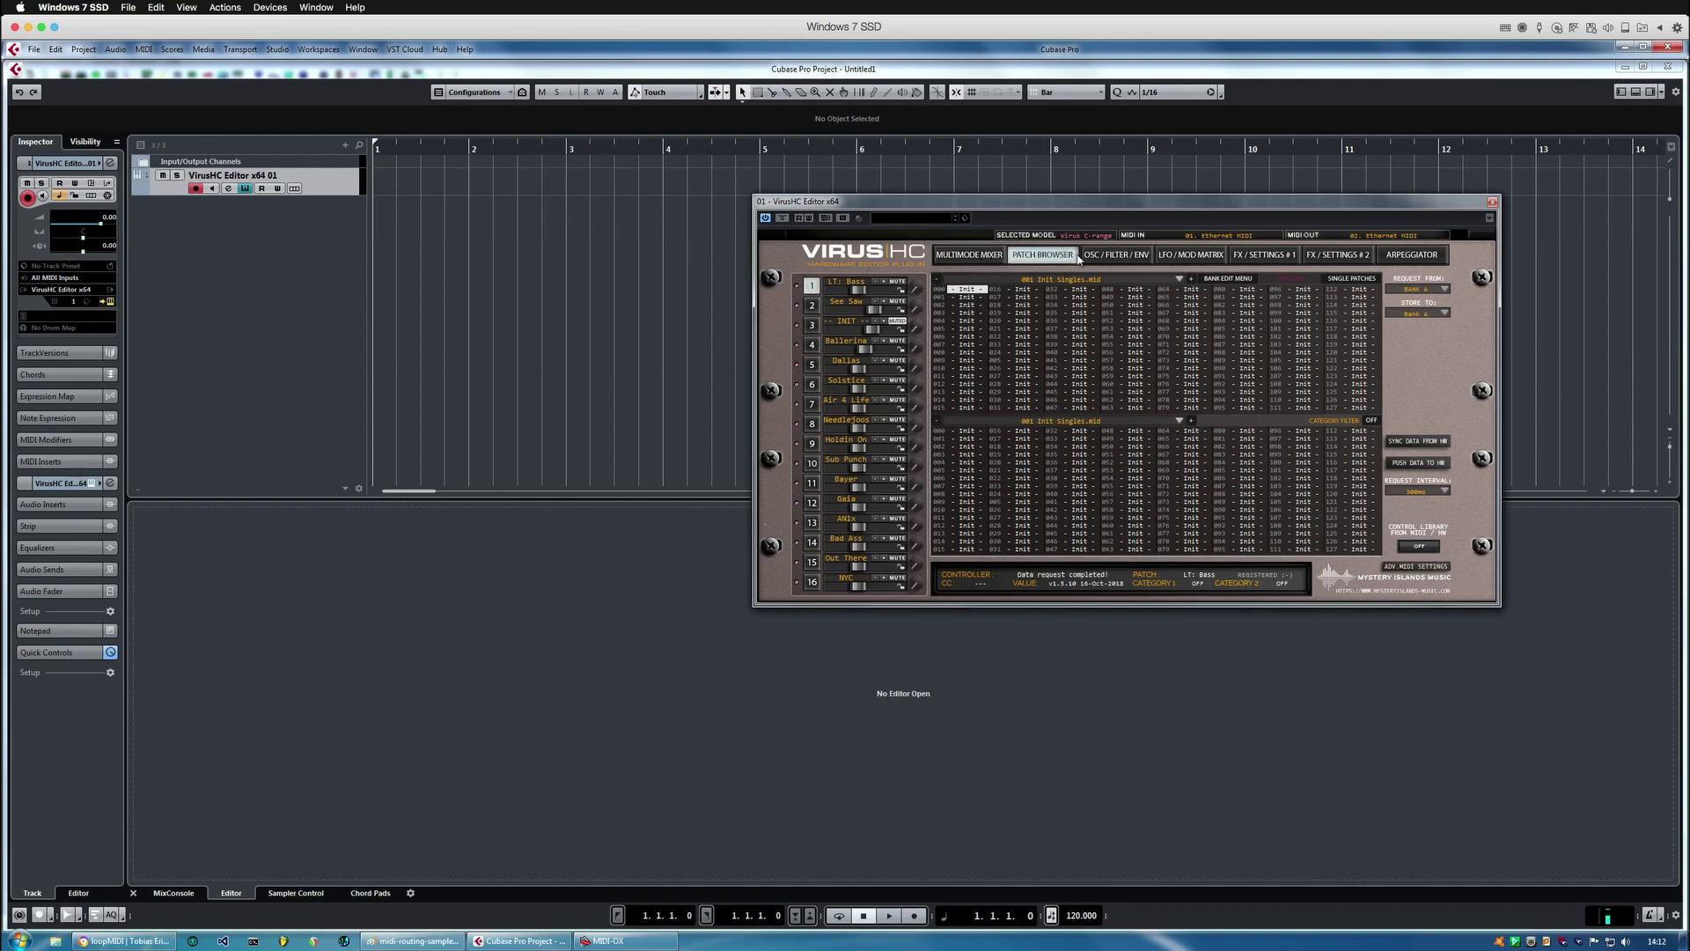
left_click(1084, 257)
left_click(812, 306)
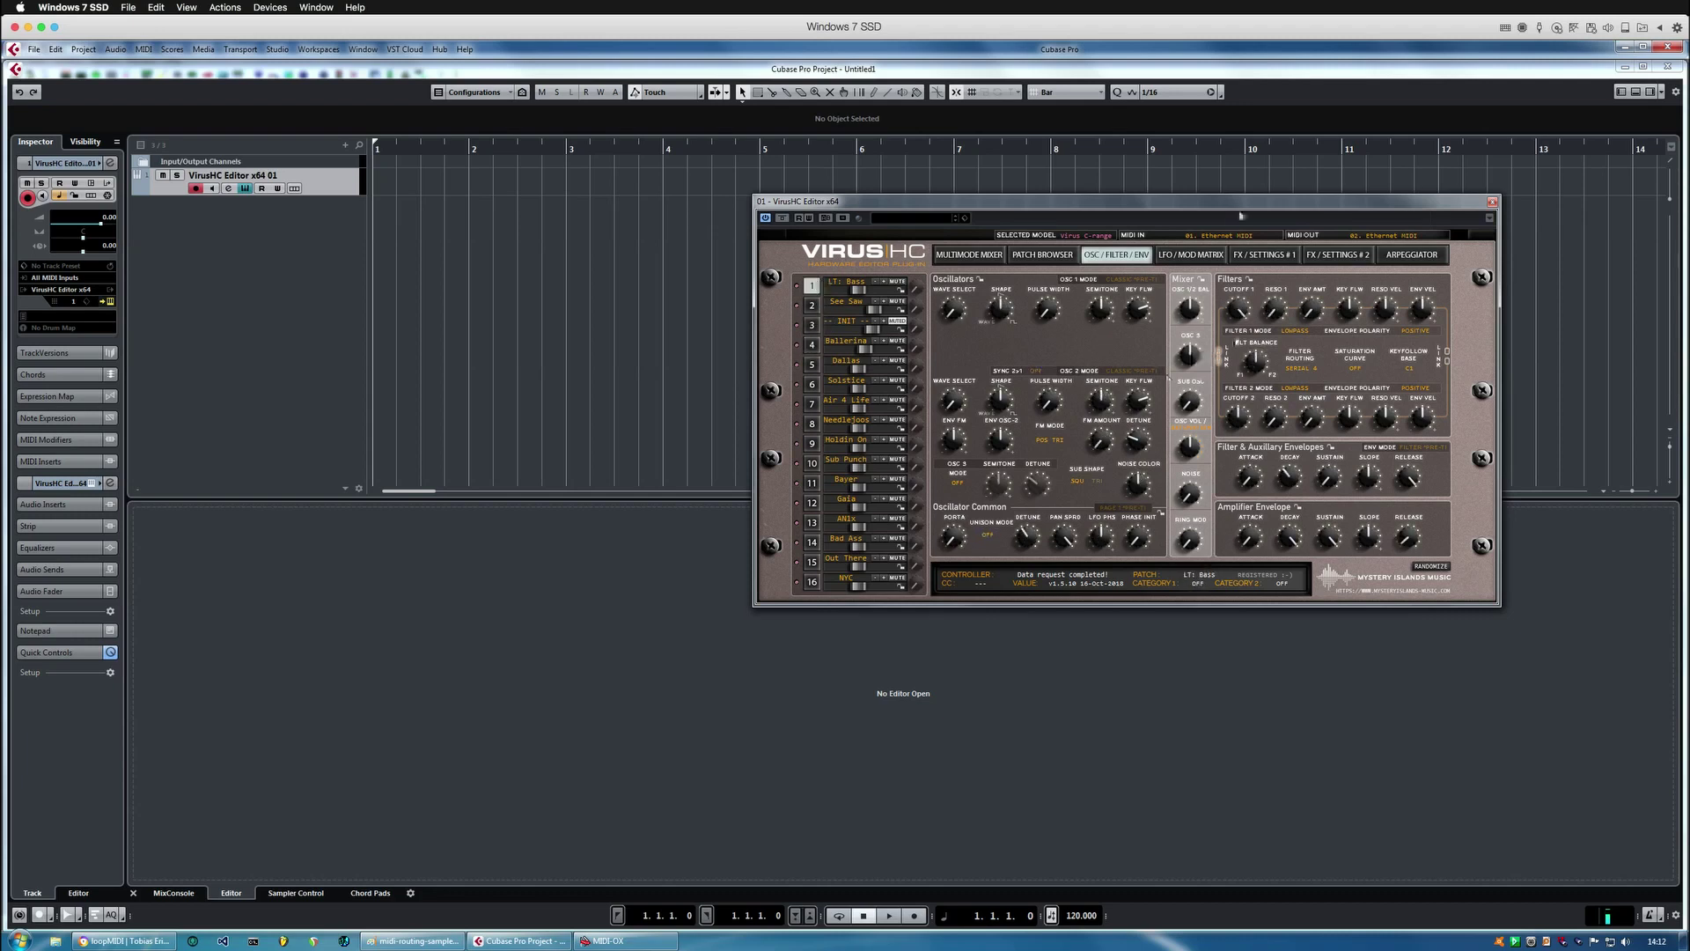
left_click_drag(1247, 202, 1246, 222)
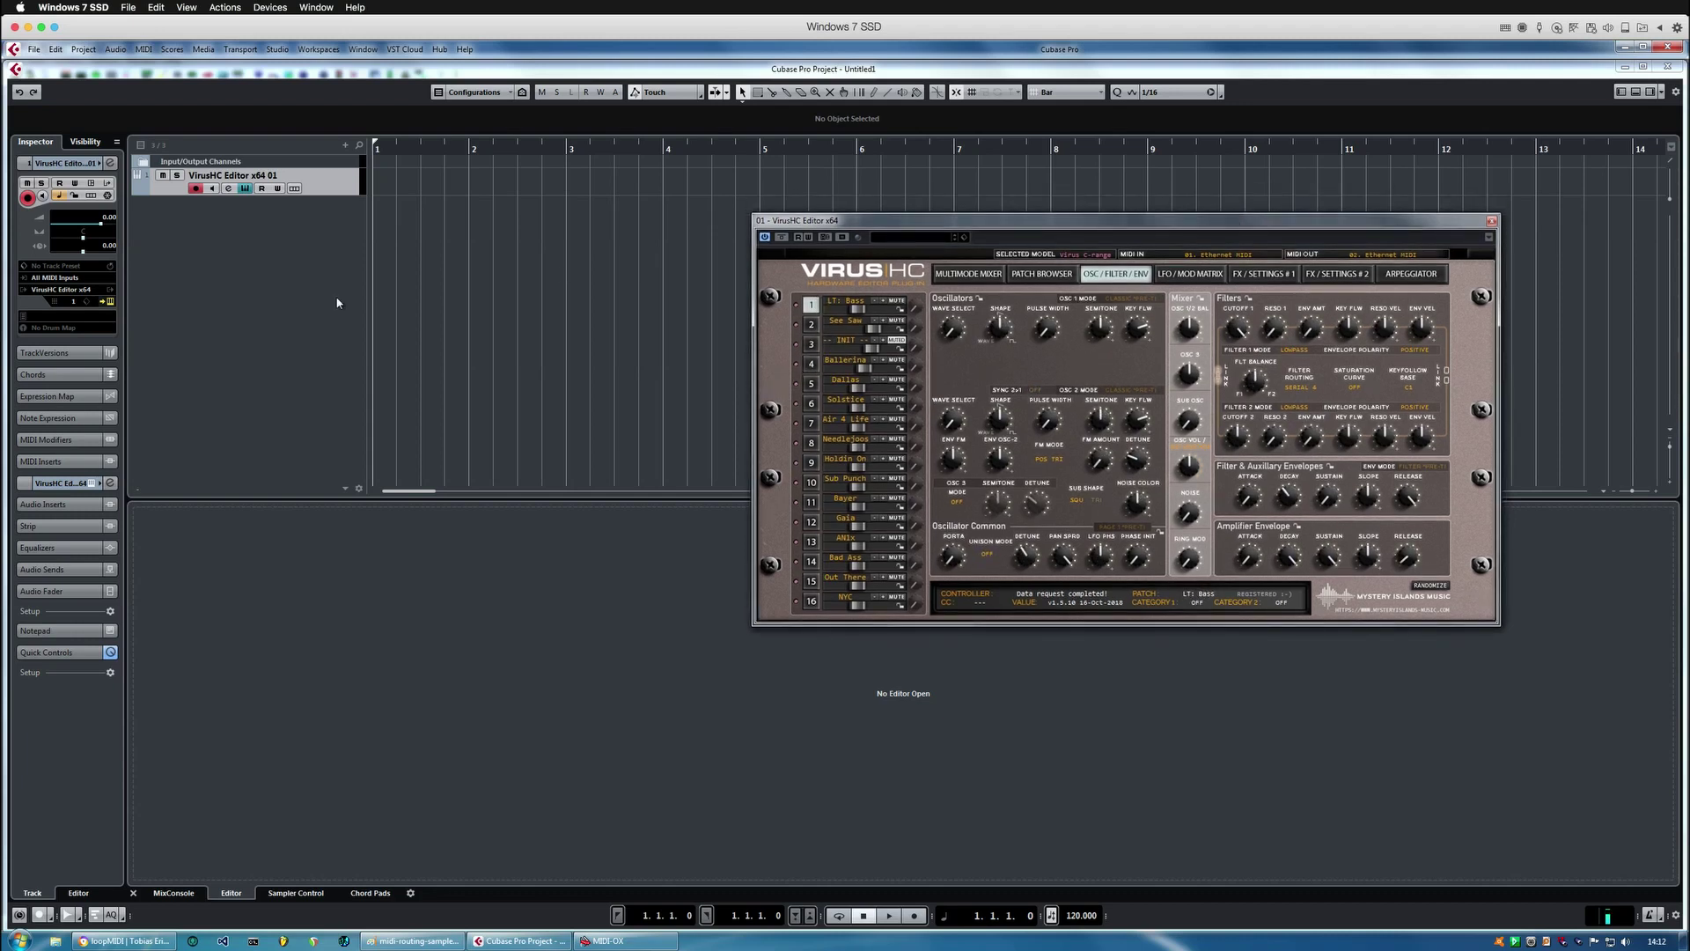
Add four MIDI tracks named Virus C MIDI, creating Virus C MIDI 1 through 4.
right_click(227, 243)
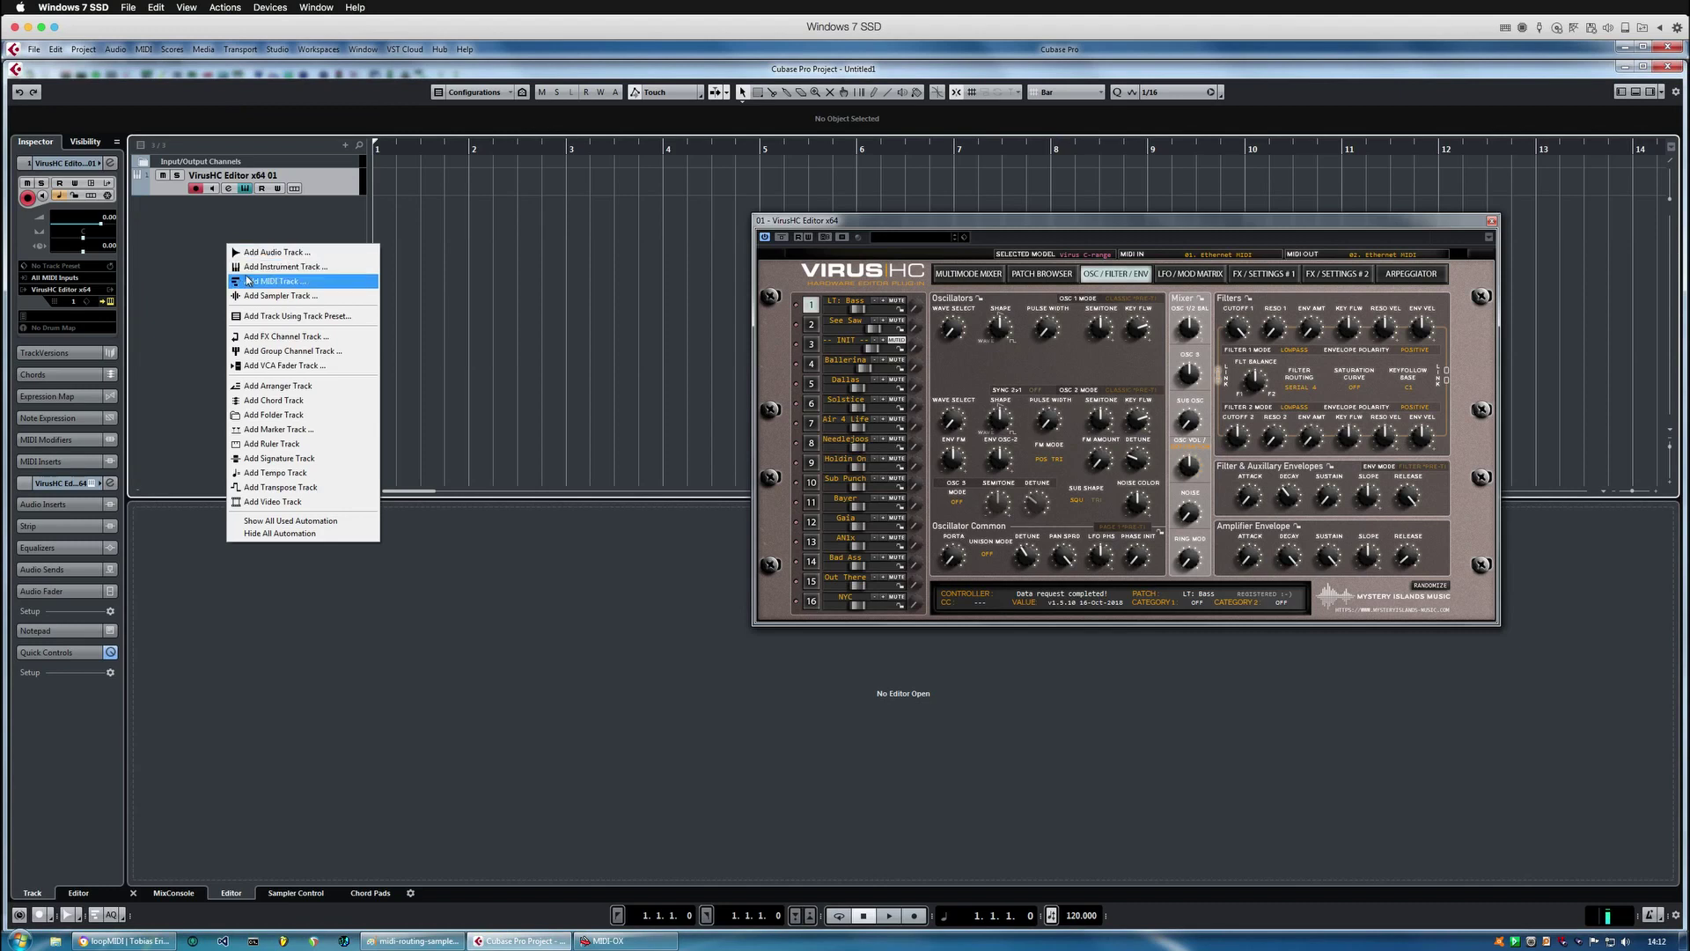
left_click(247, 280)
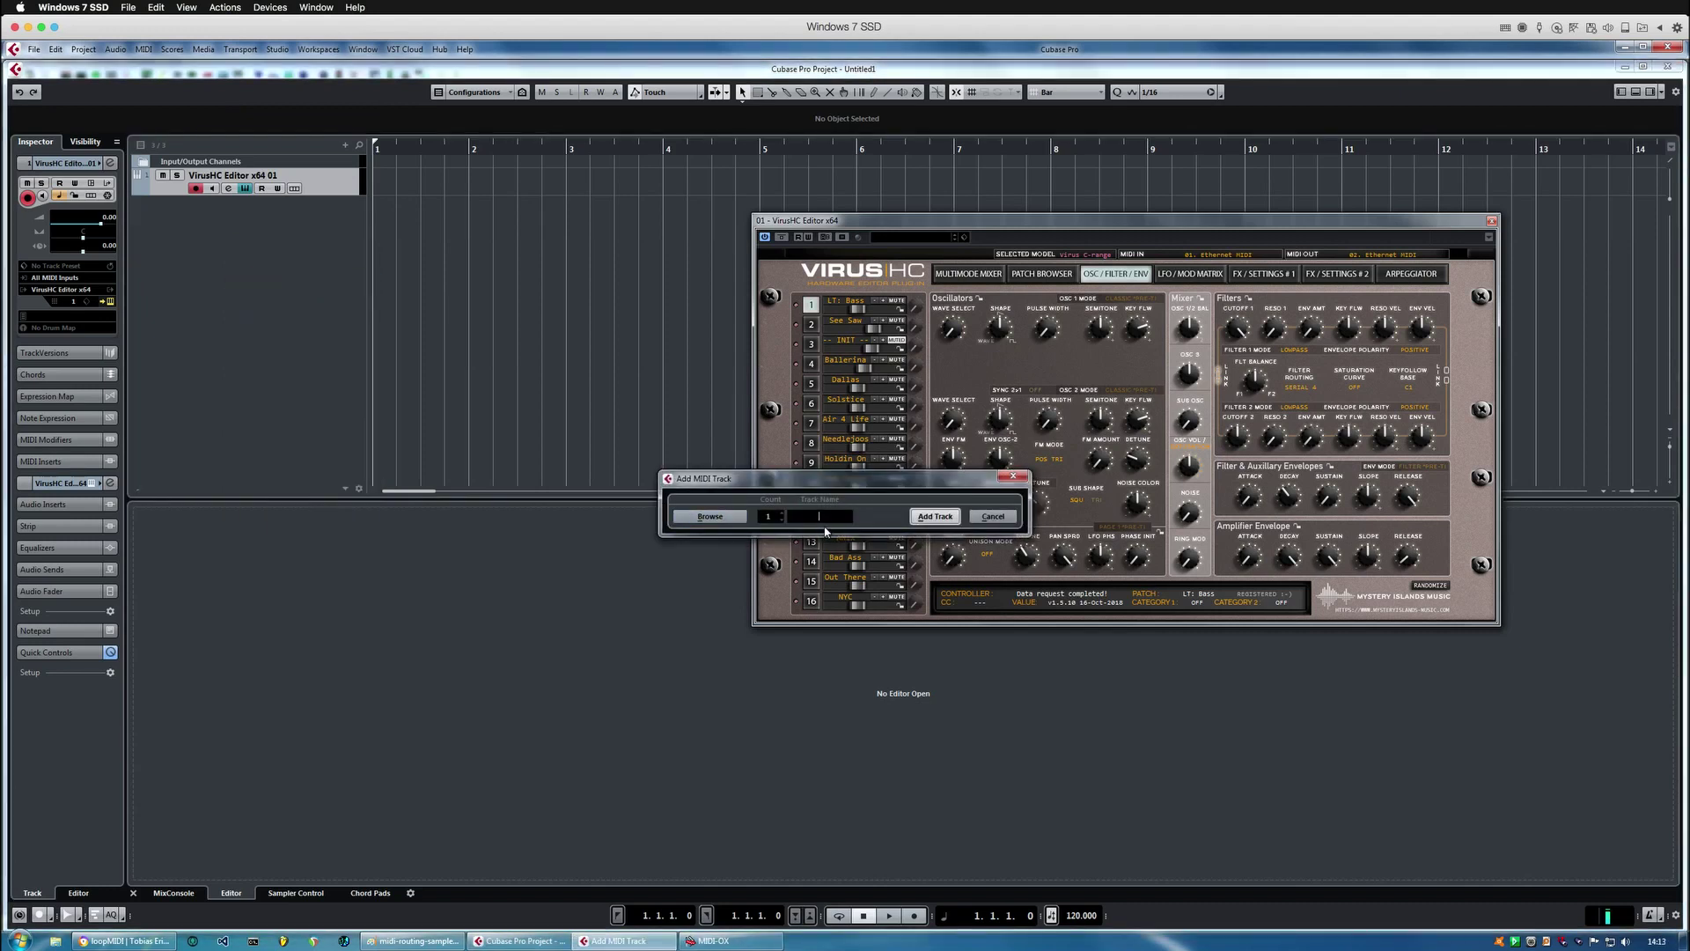
type("Virus C MIDI")
left_click(772, 518)
left_click(768, 516)
left_click_drag(767, 516, 773, 503)
left_click(935, 517)
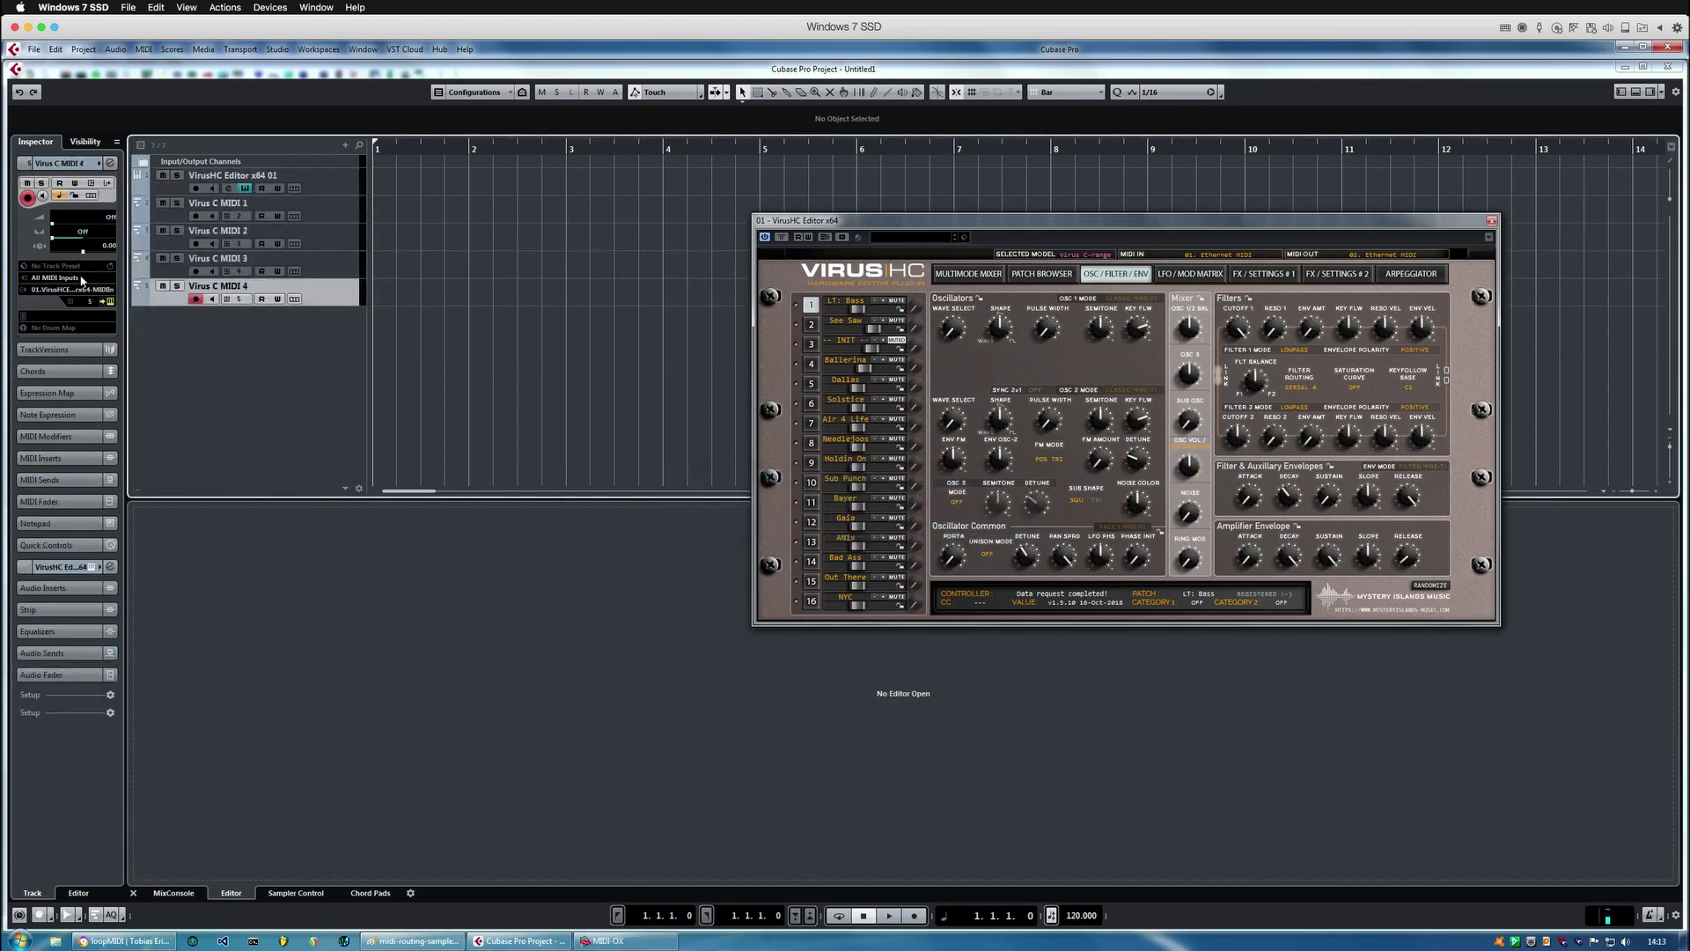
Set the Inspector MIDI output of Virus C MIDI 1, 2, 3 and 4 to loopMIDI Port OUT.
left_click(326, 208)
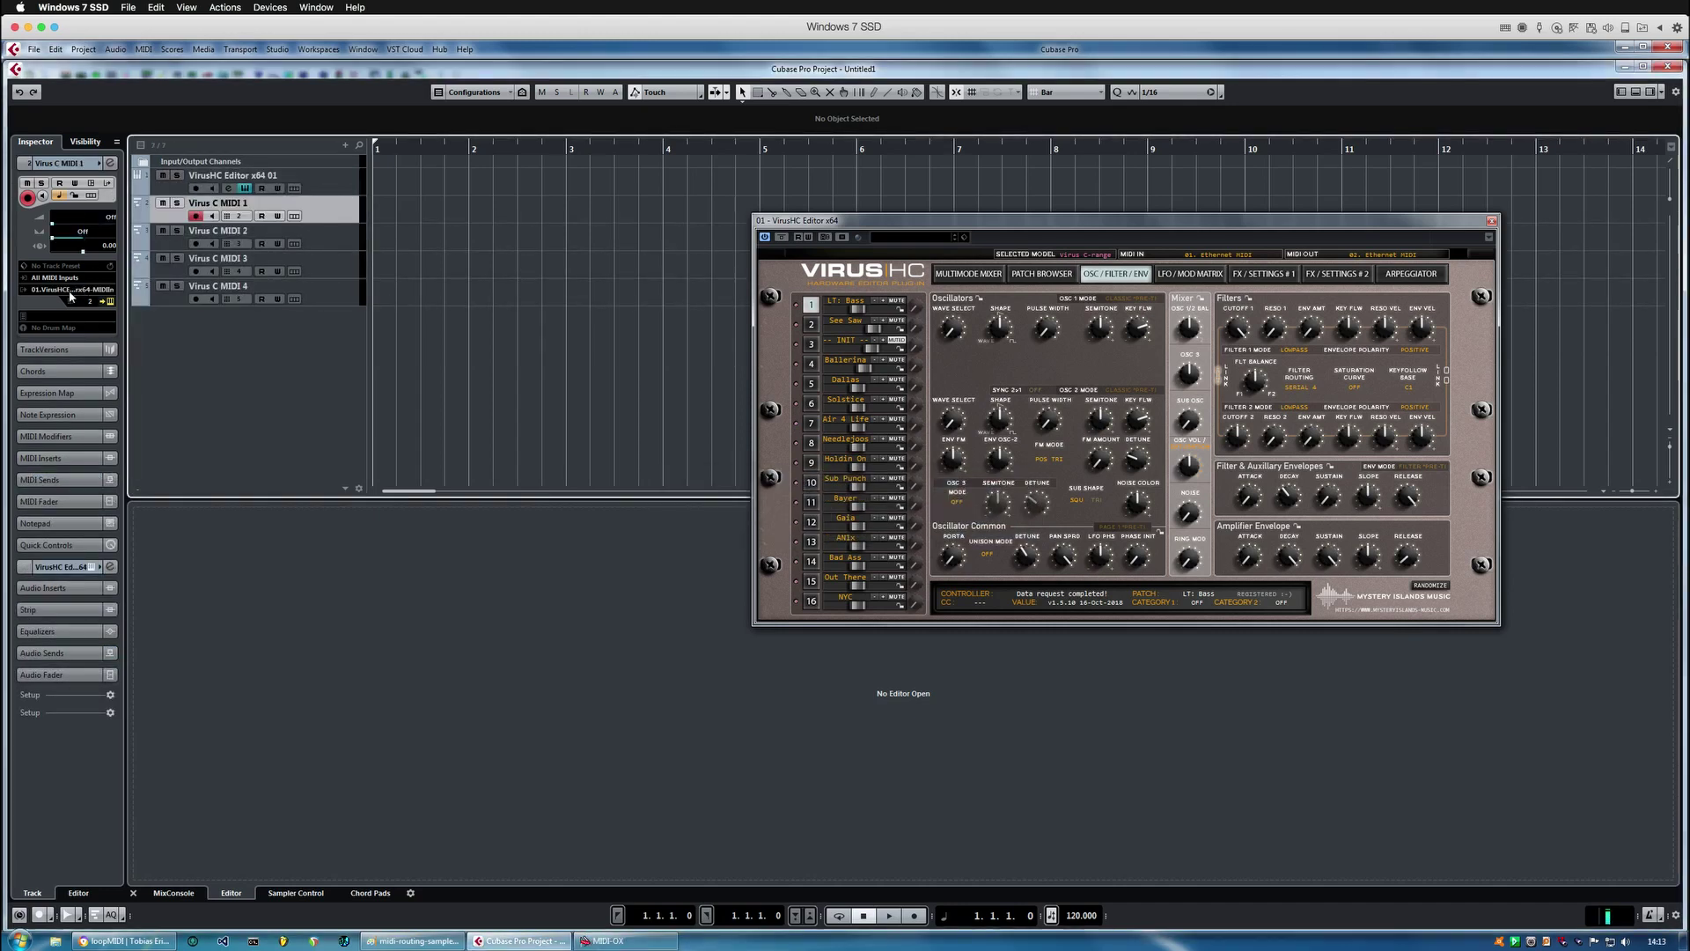
left_click(70, 290)
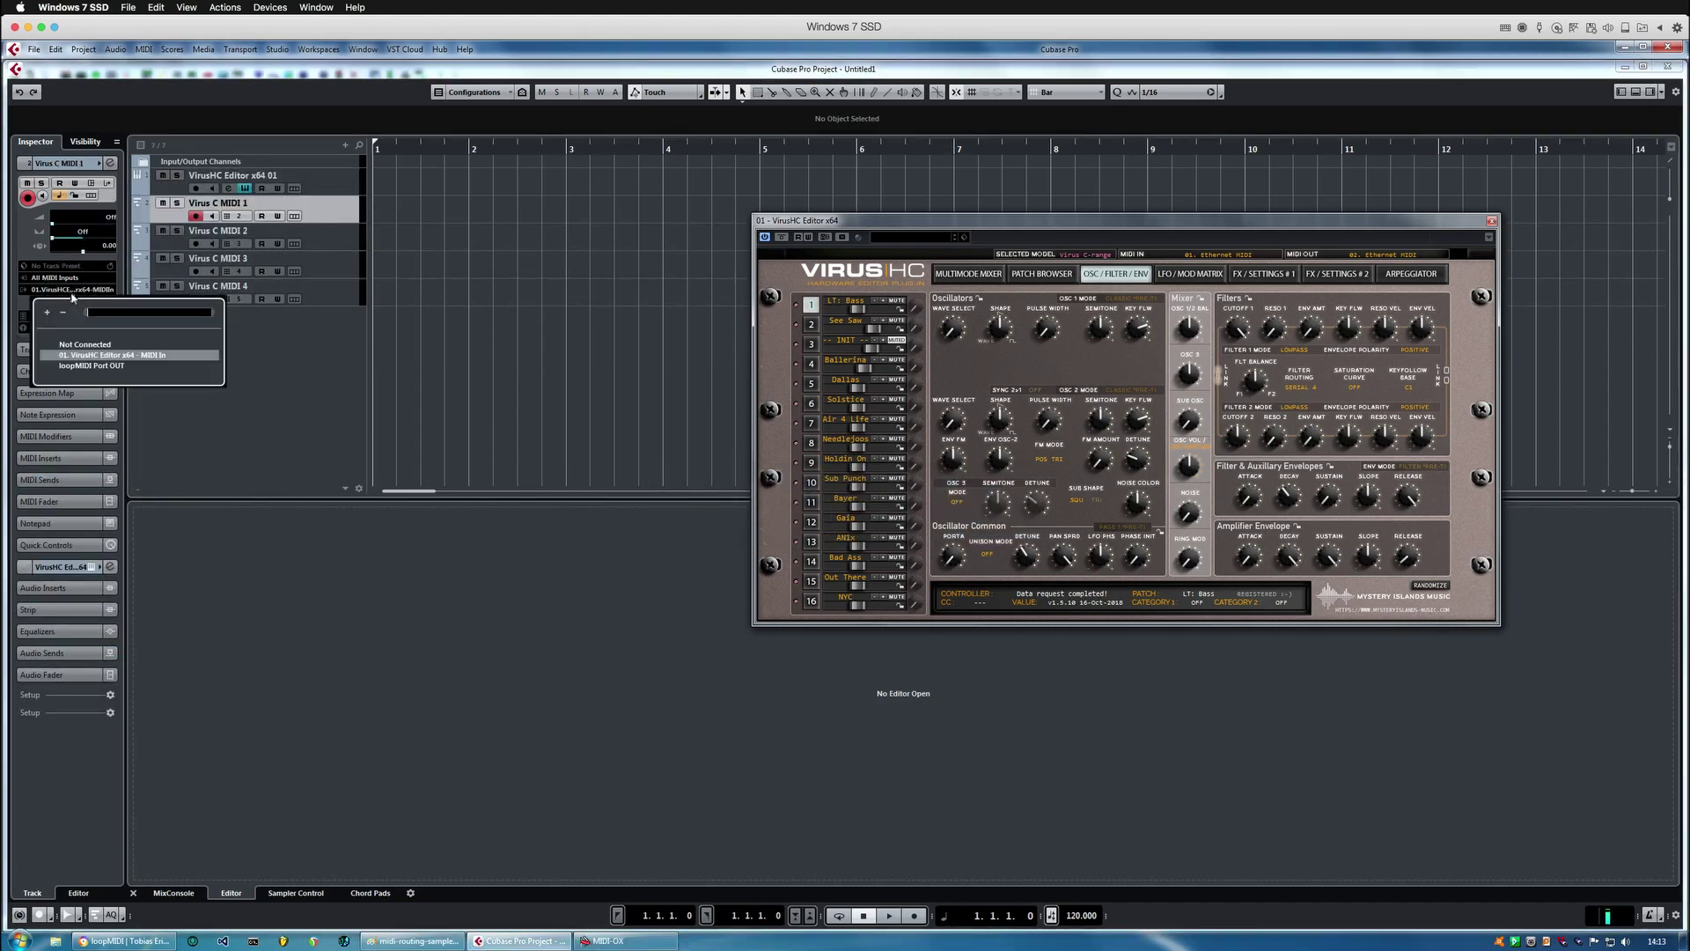
left_click(104, 365)
left_click(293, 231)
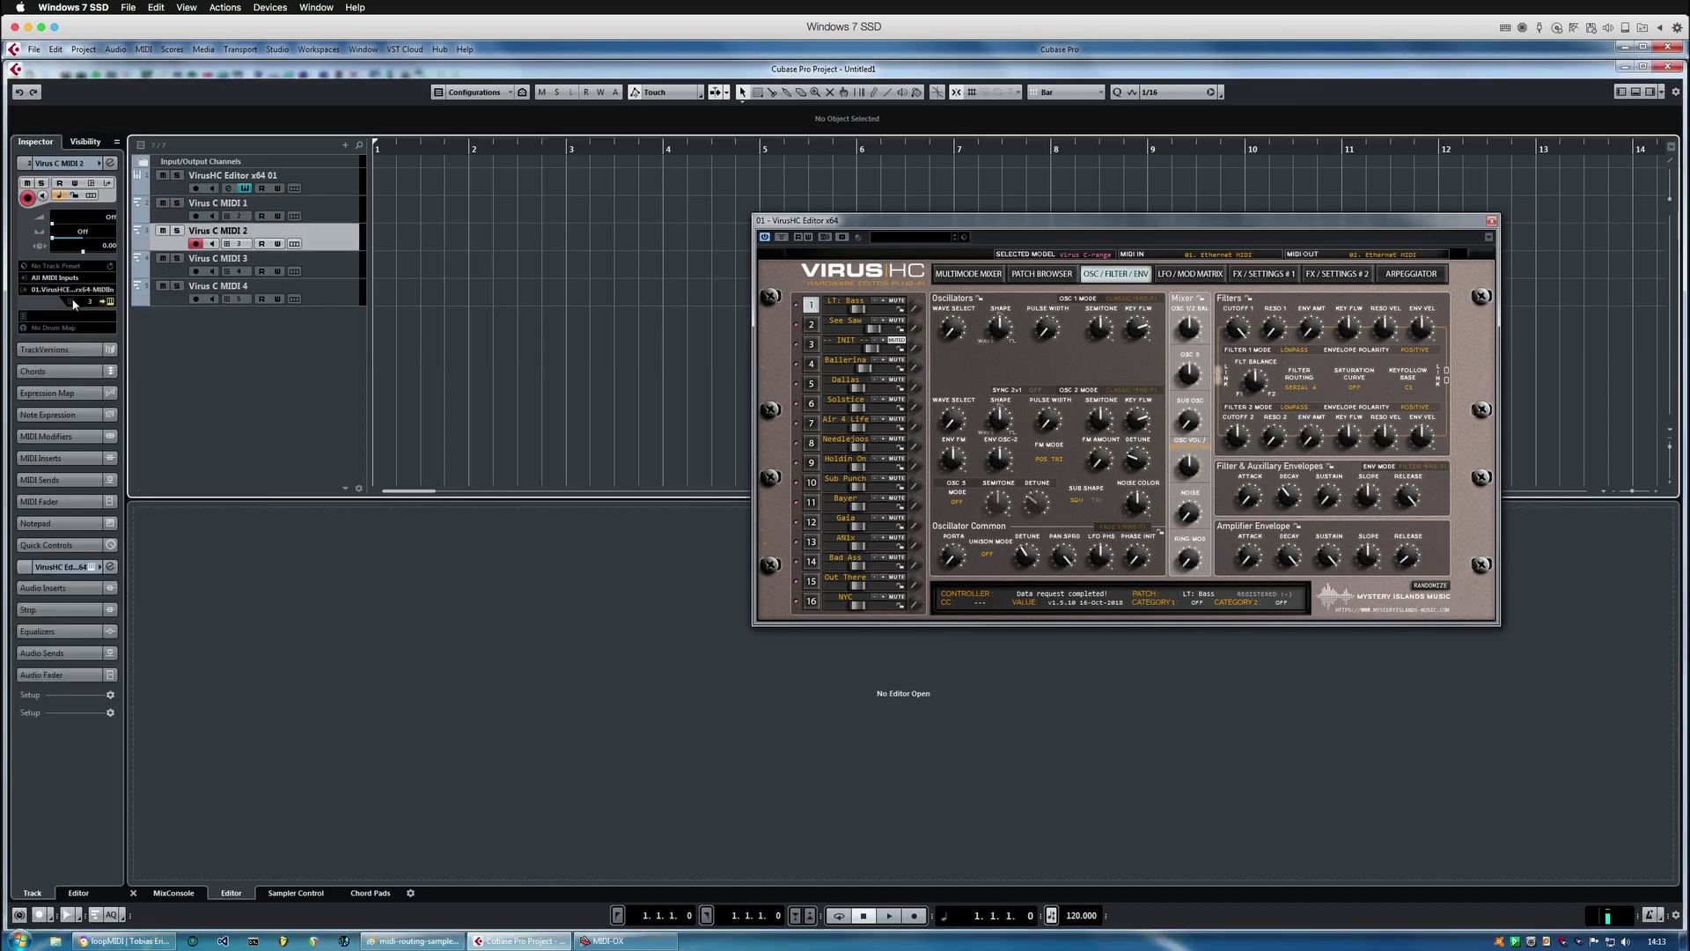
left_click(70, 290)
left_click(94, 365)
left_click(291, 262)
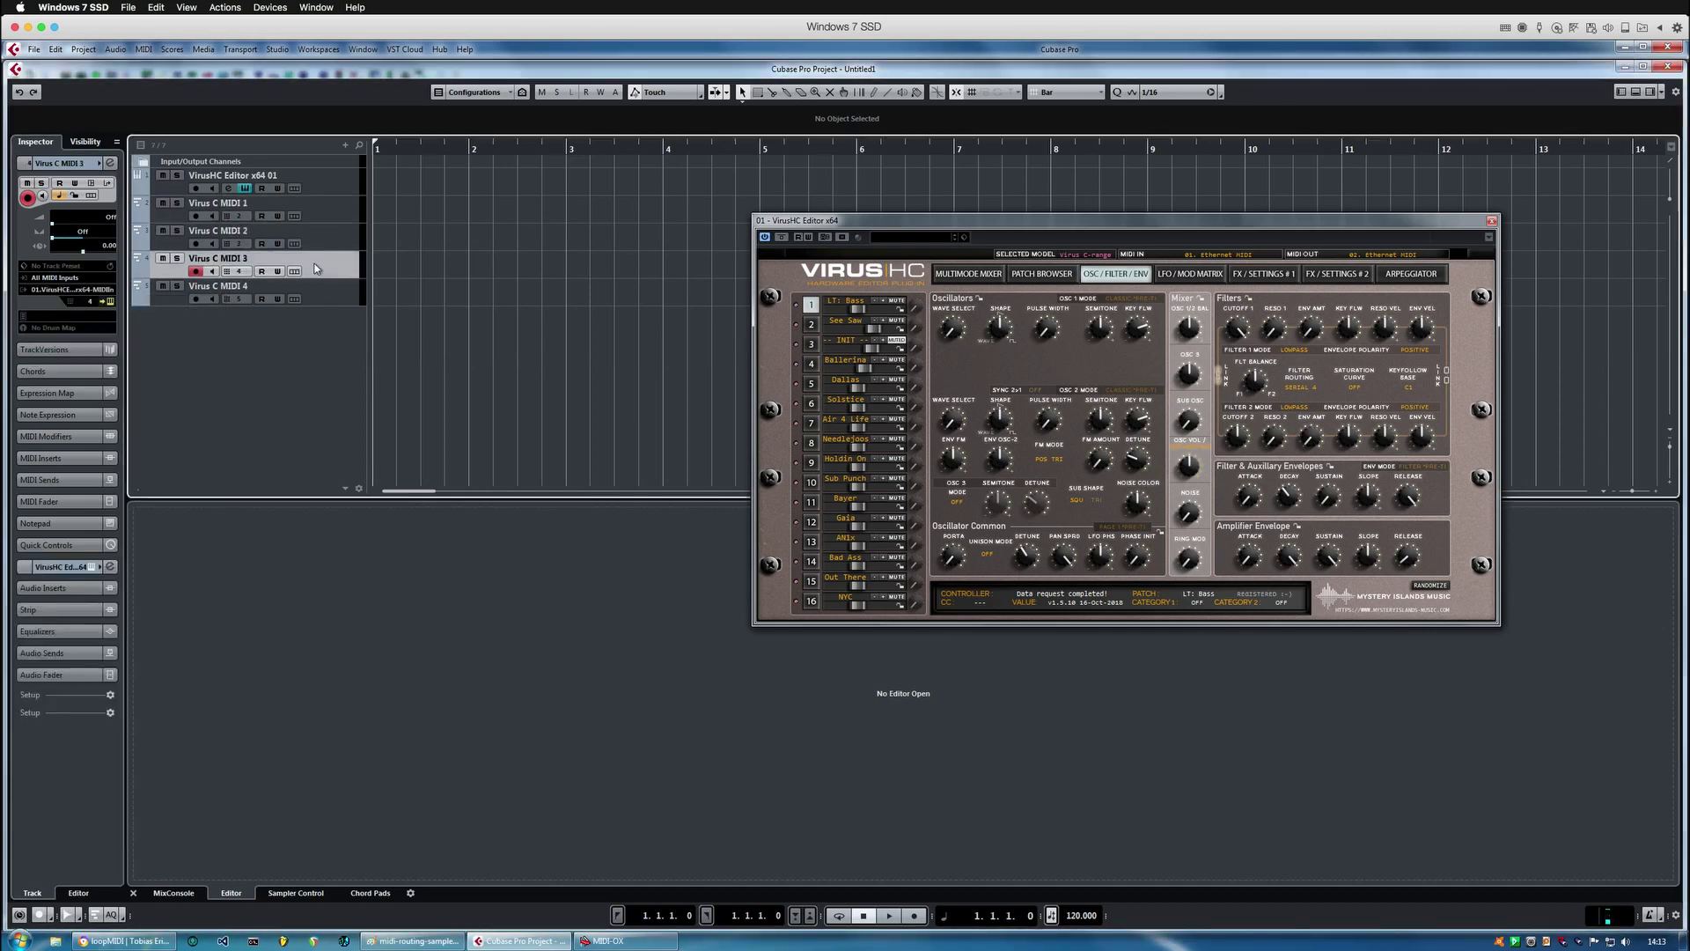
left_click(69, 290)
left_click(88, 366)
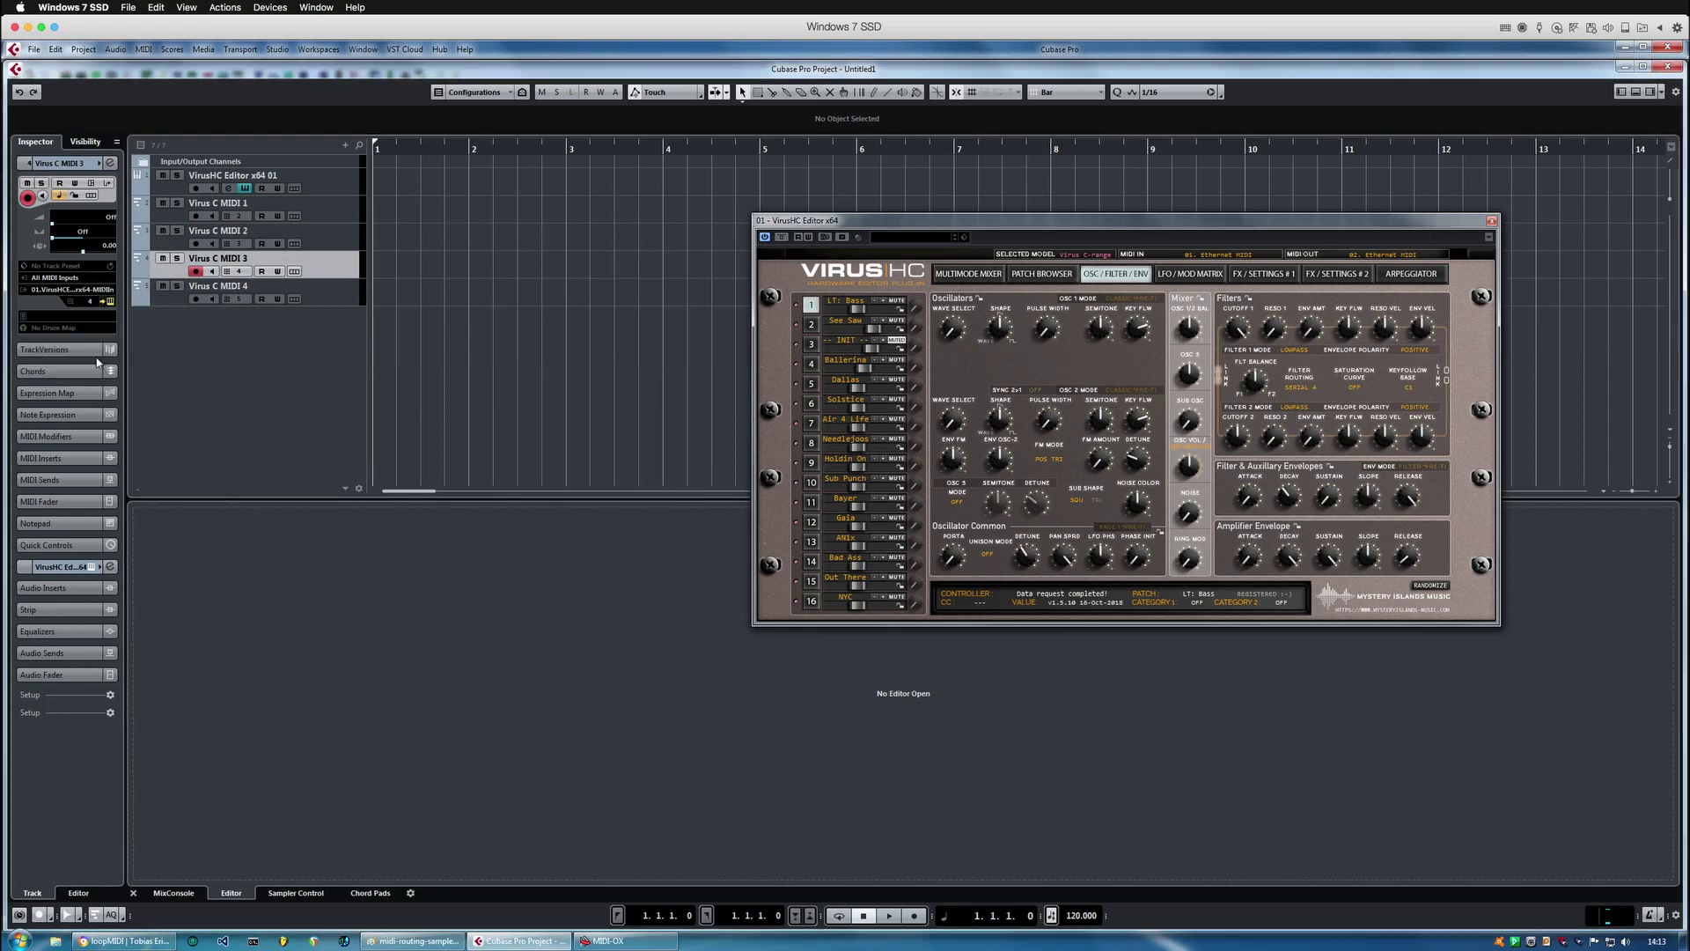
left_click(314, 287)
left_click(62, 289)
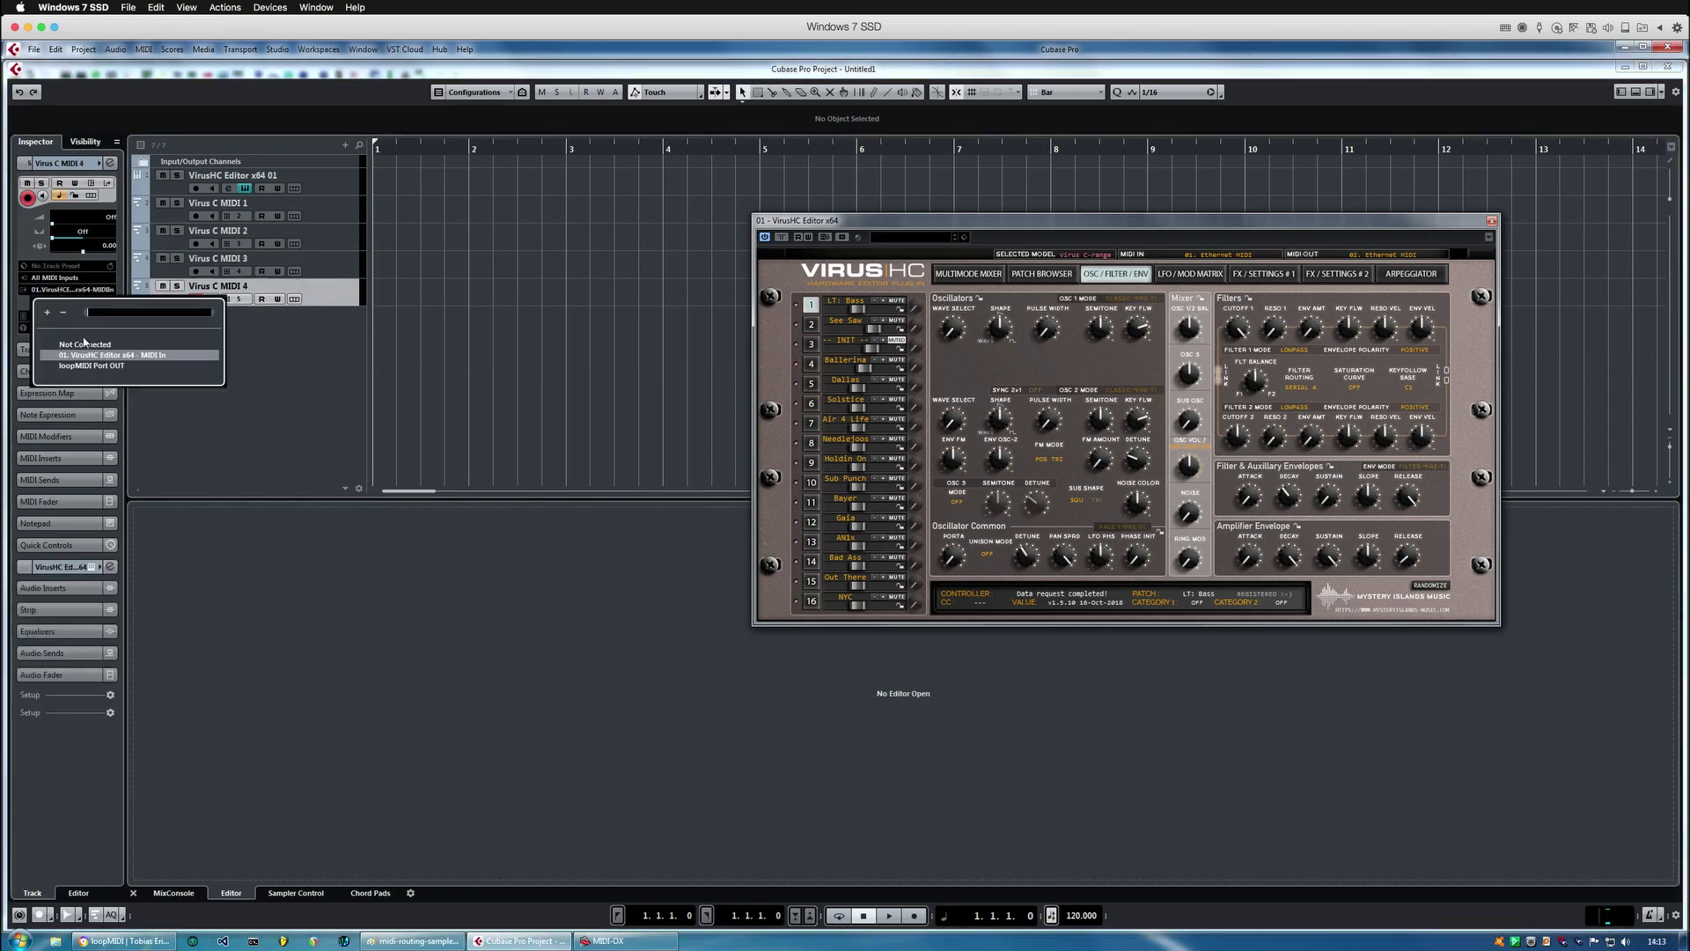
left_click(90, 366)
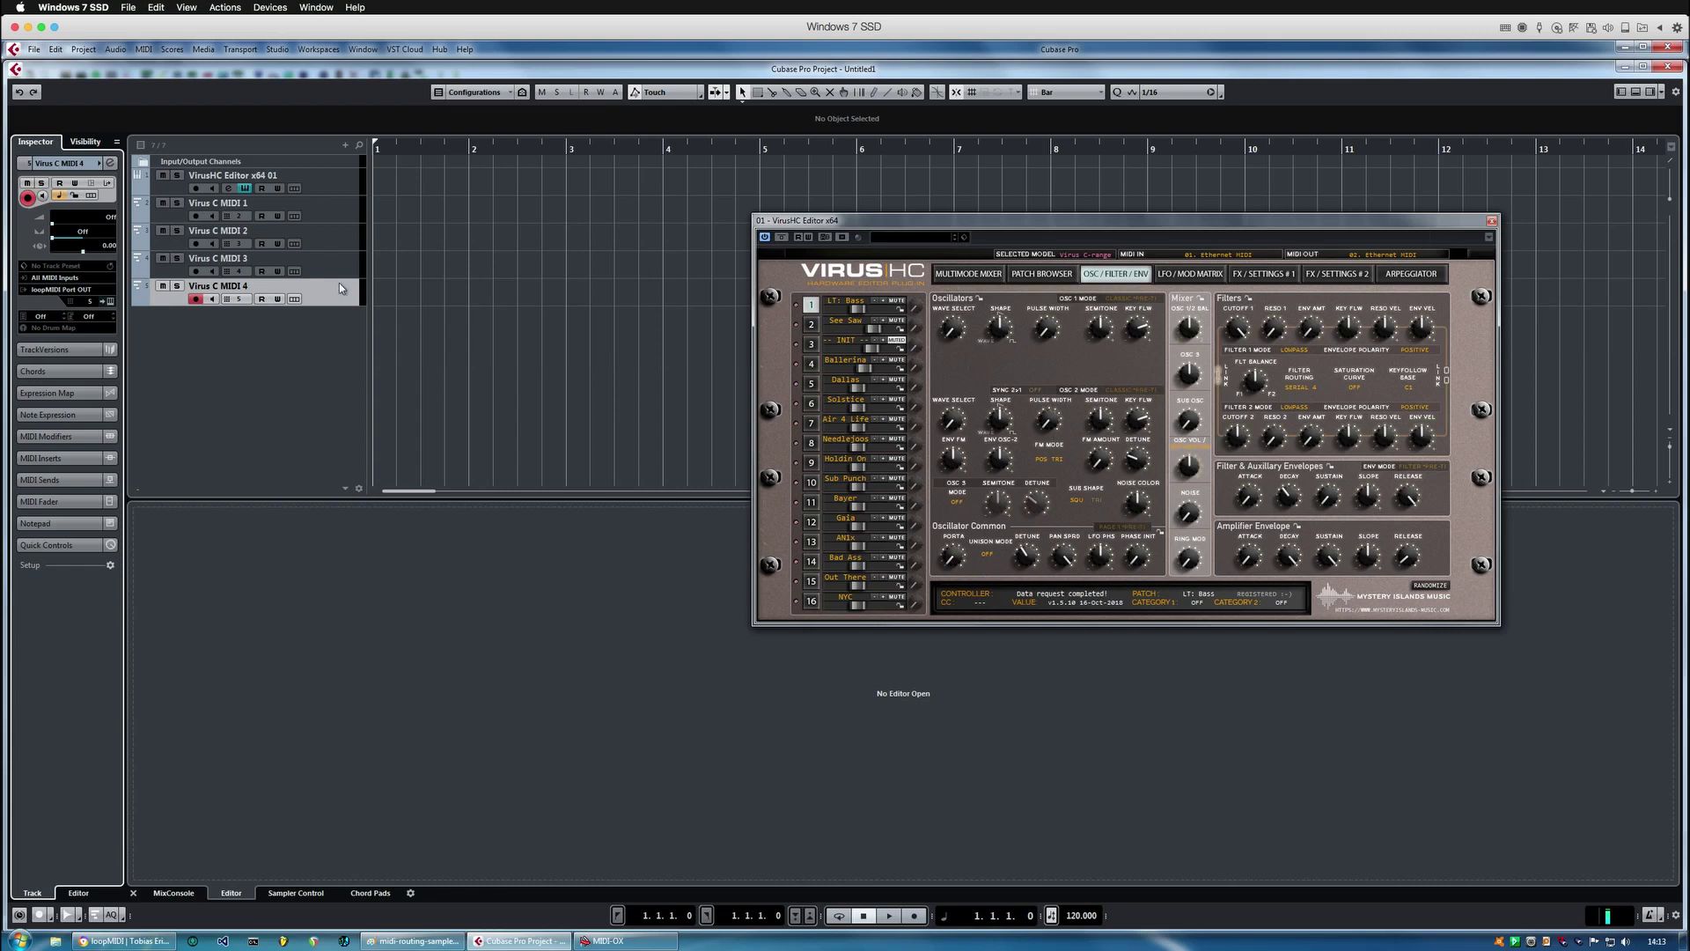
Assign Virus C MIDI 1, 2, 3 and 4 to MIDI channels 1, 2, 3 and 4.
left_click(239, 216)
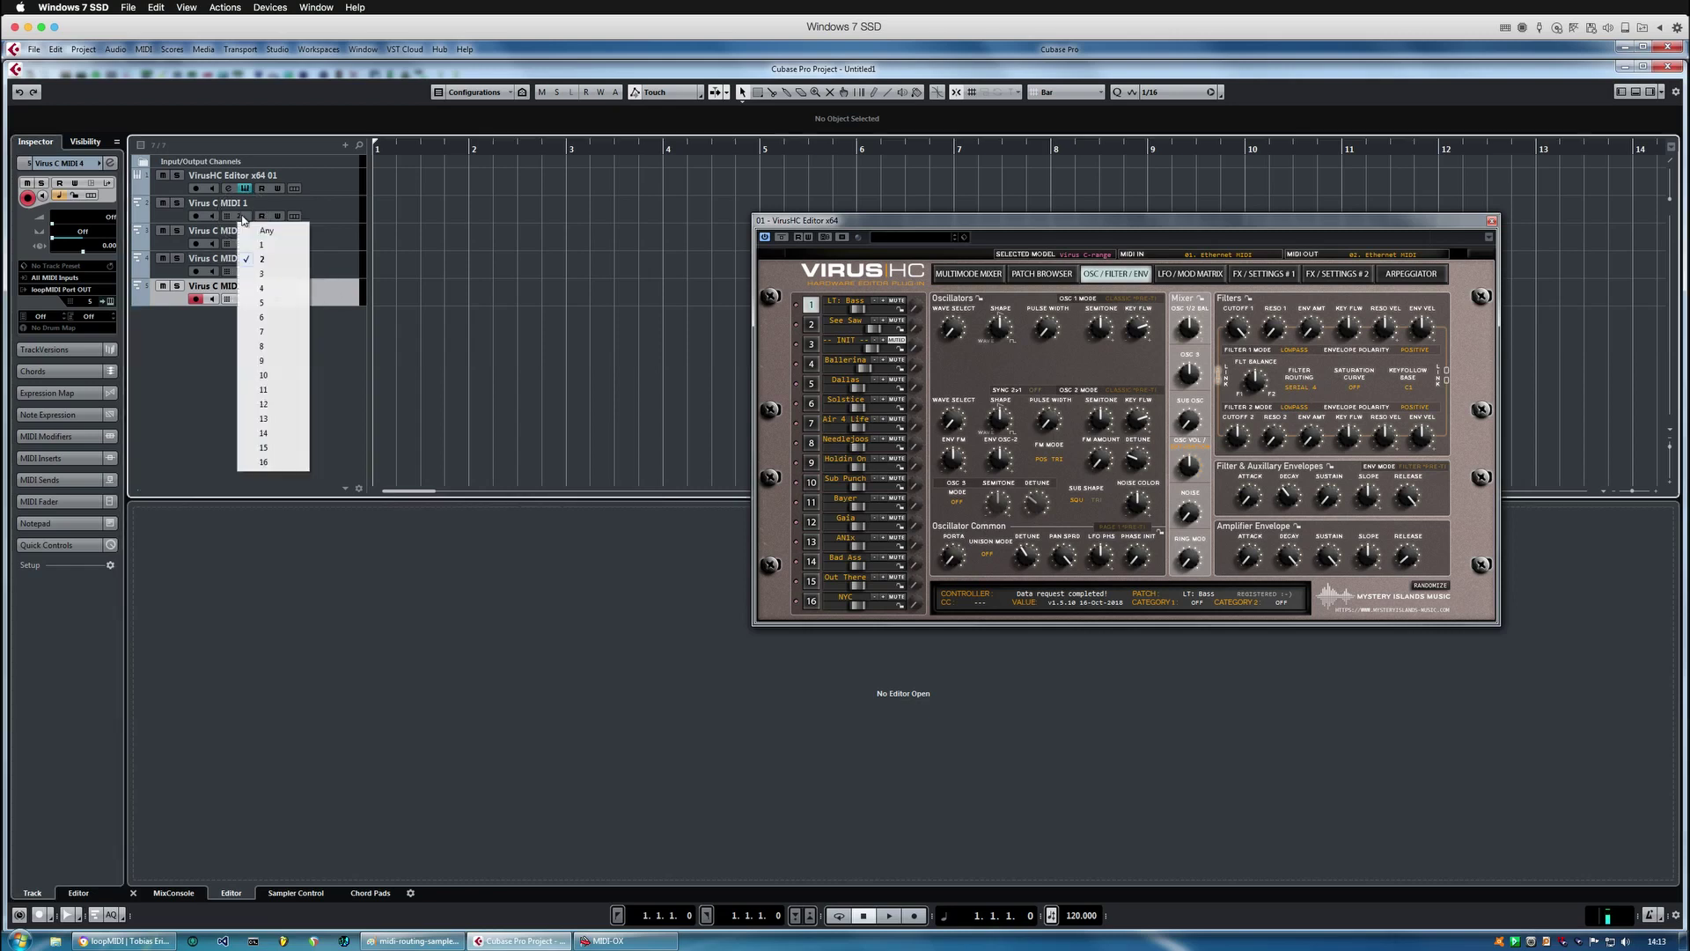
left_click(262, 246)
left_click(240, 243)
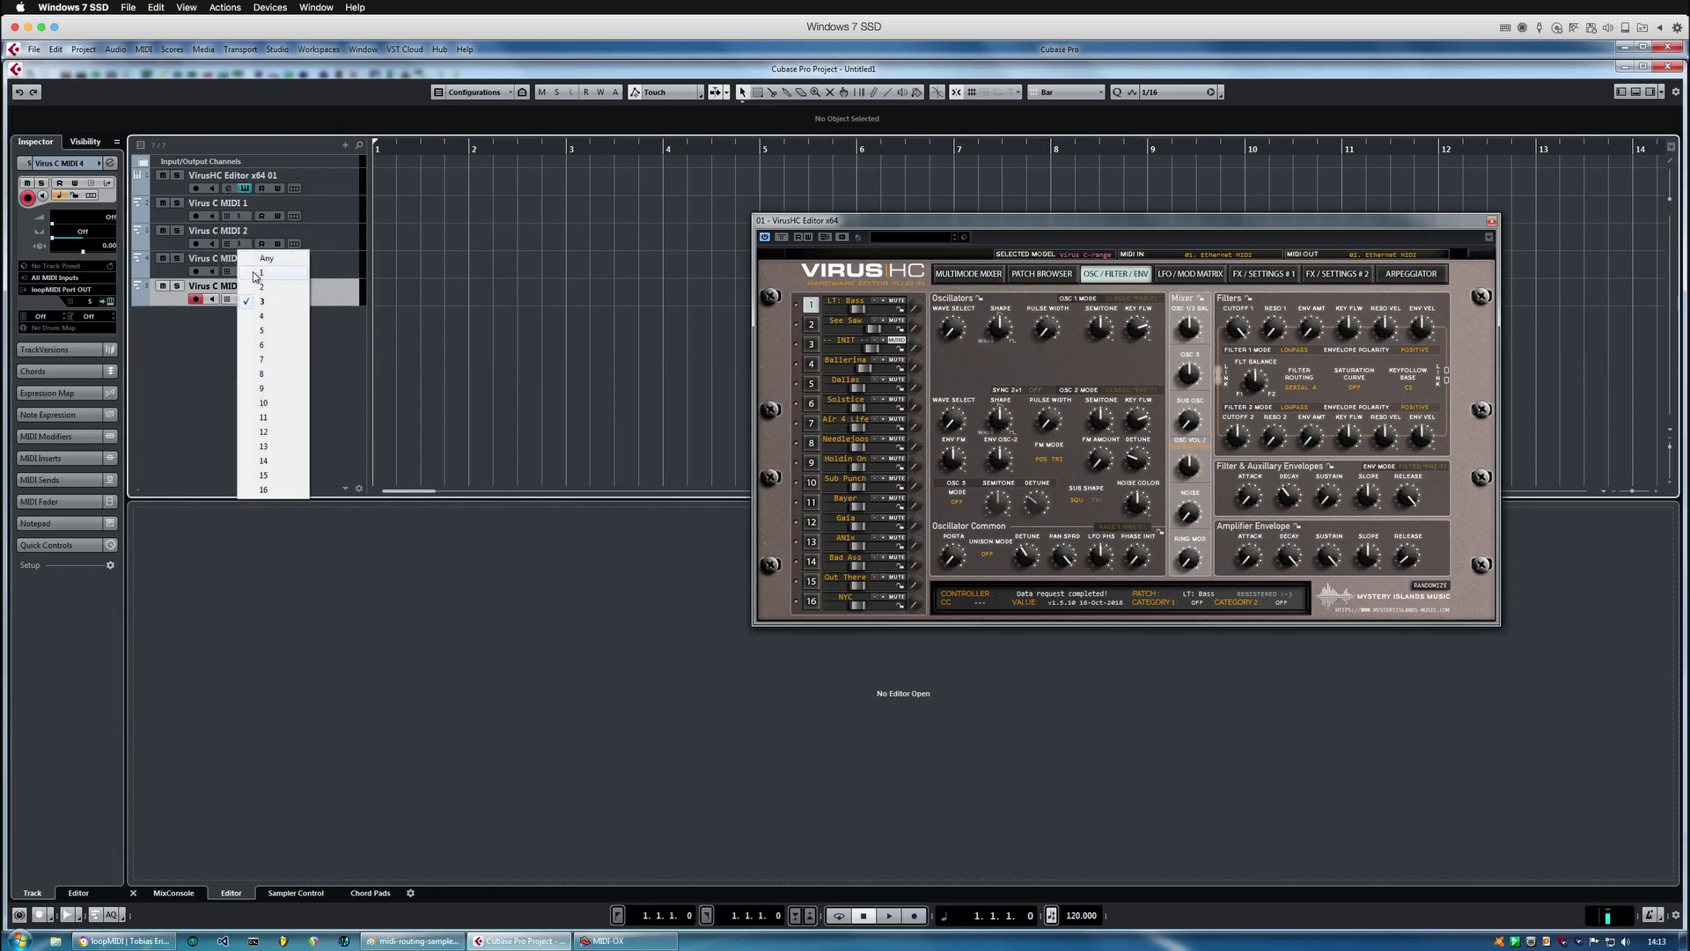
left_click(261, 287)
left_click(240, 299)
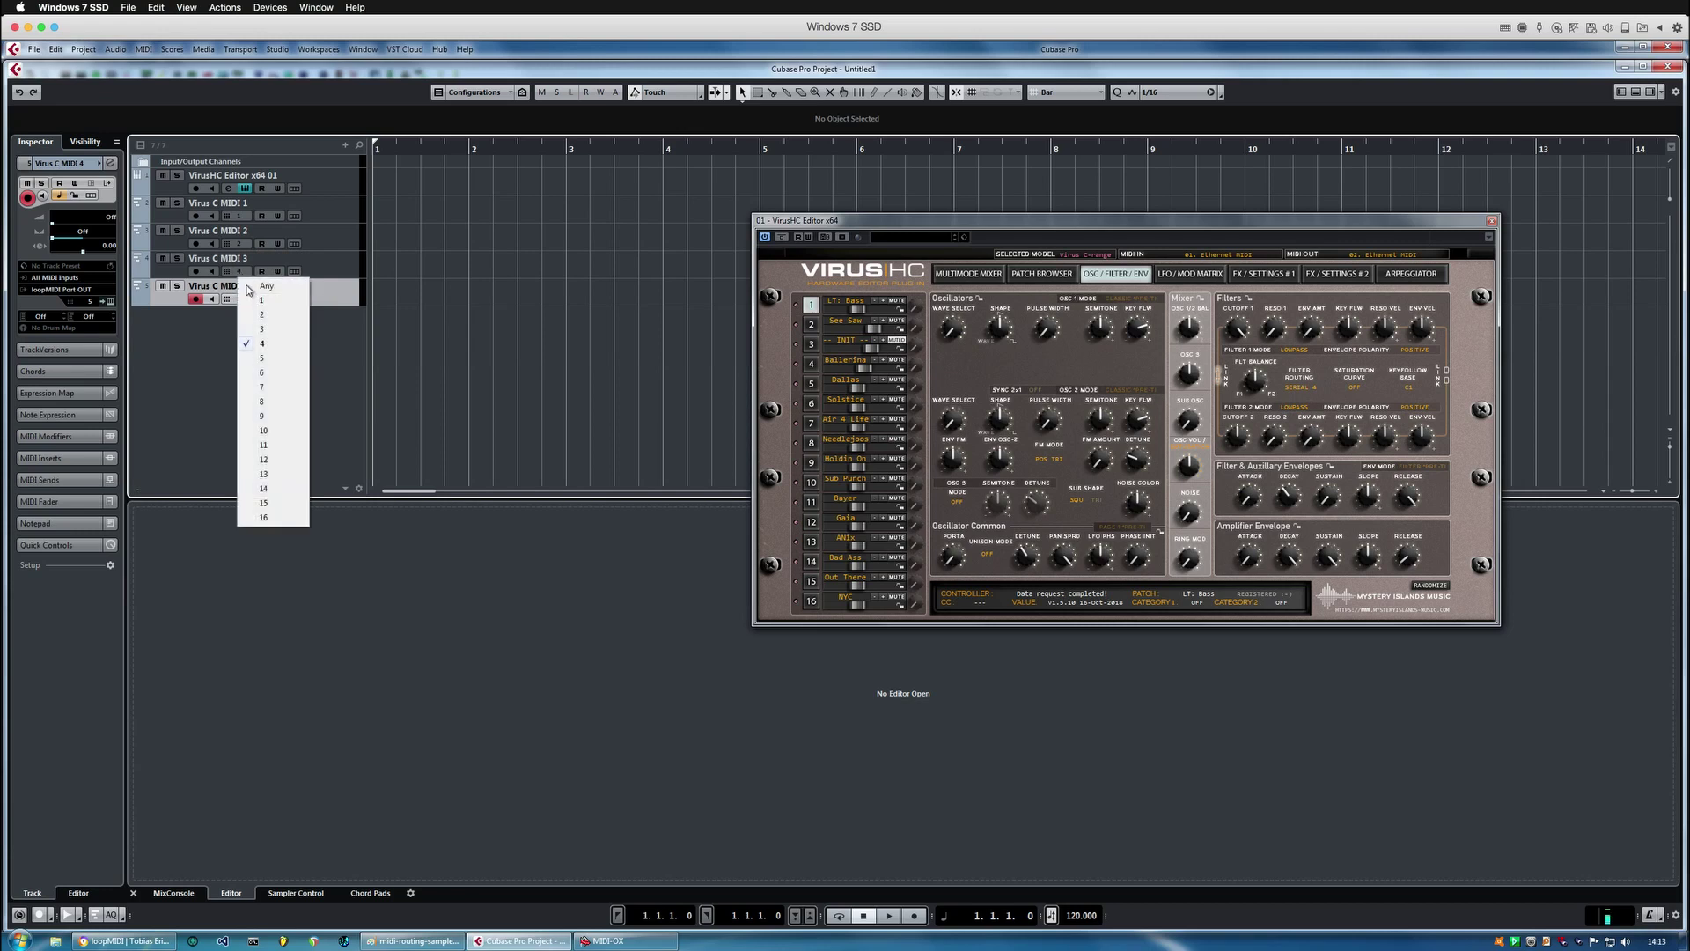
left_click(270, 333)
left_click(240, 298)
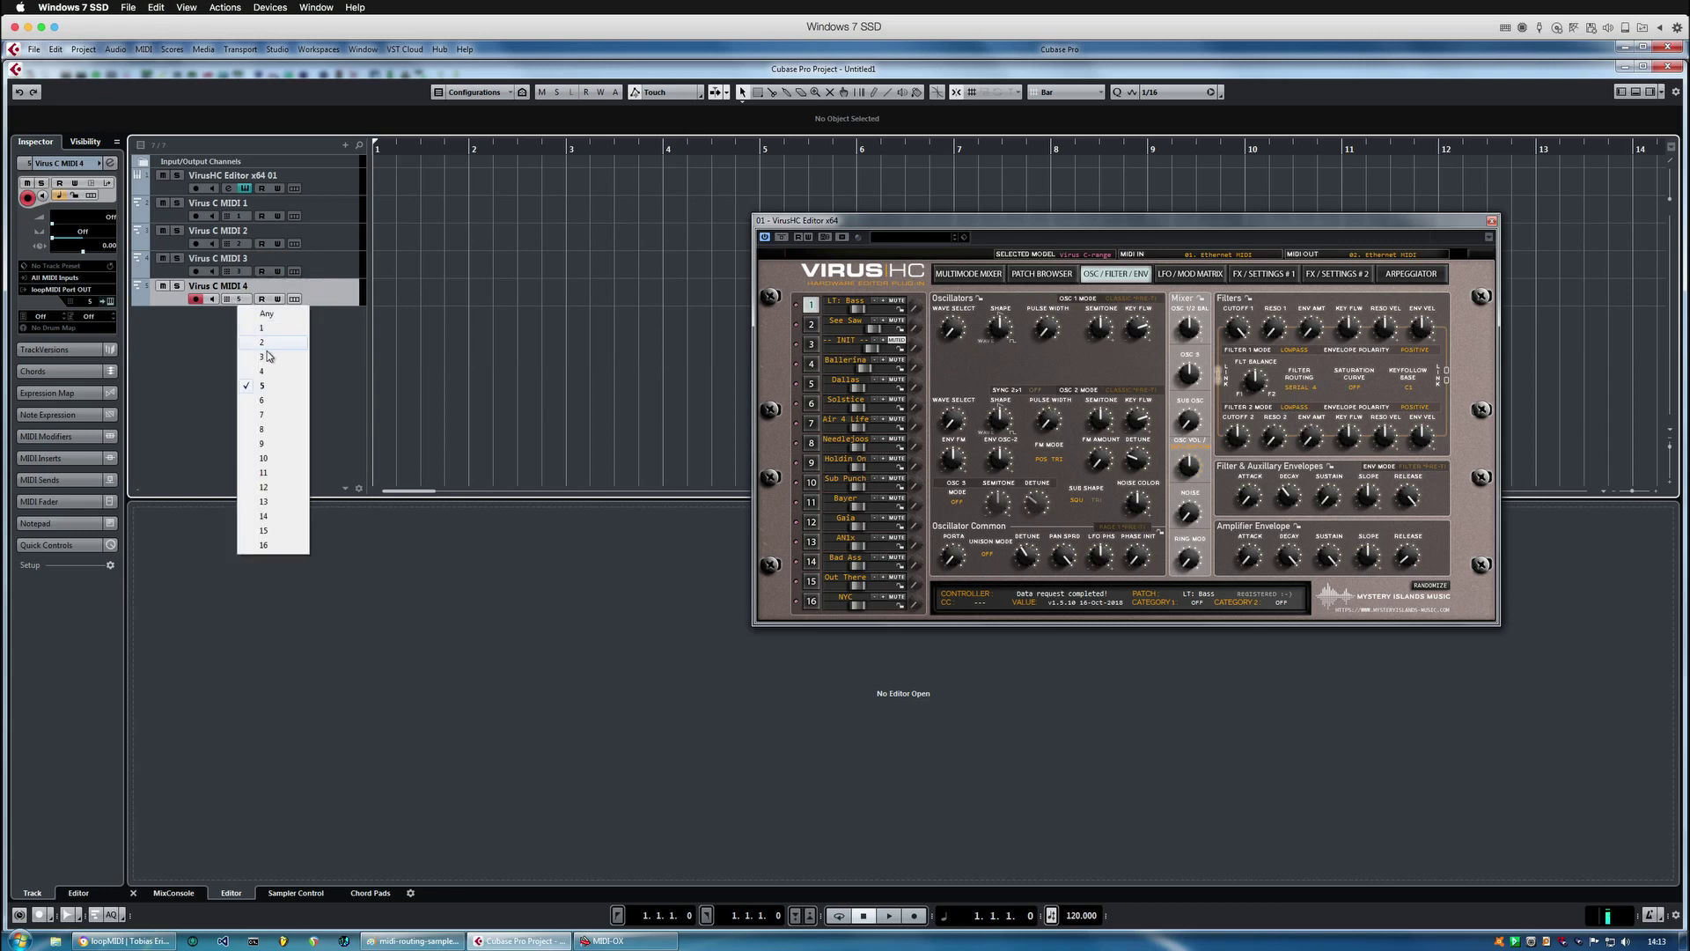
left_click(279, 373)
left_click(335, 209)
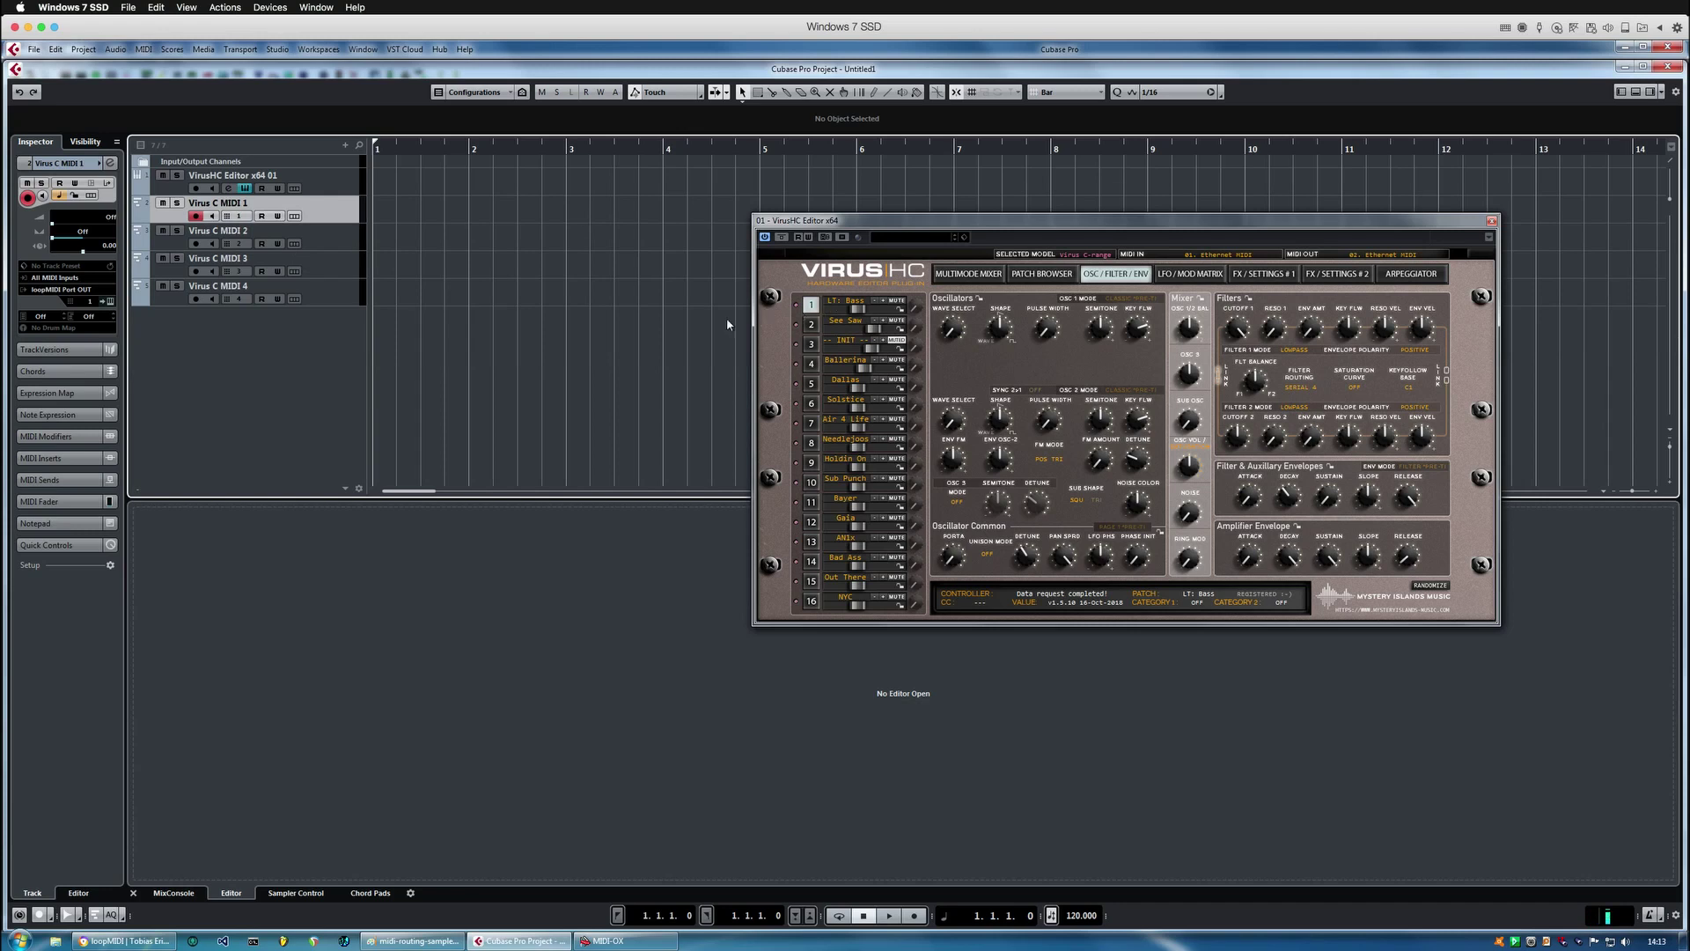
Unmute part 3 in the VirusHC editor while selecting Virus C MIDI 2, 3 and 4 in turn.
left_click(317, 236)
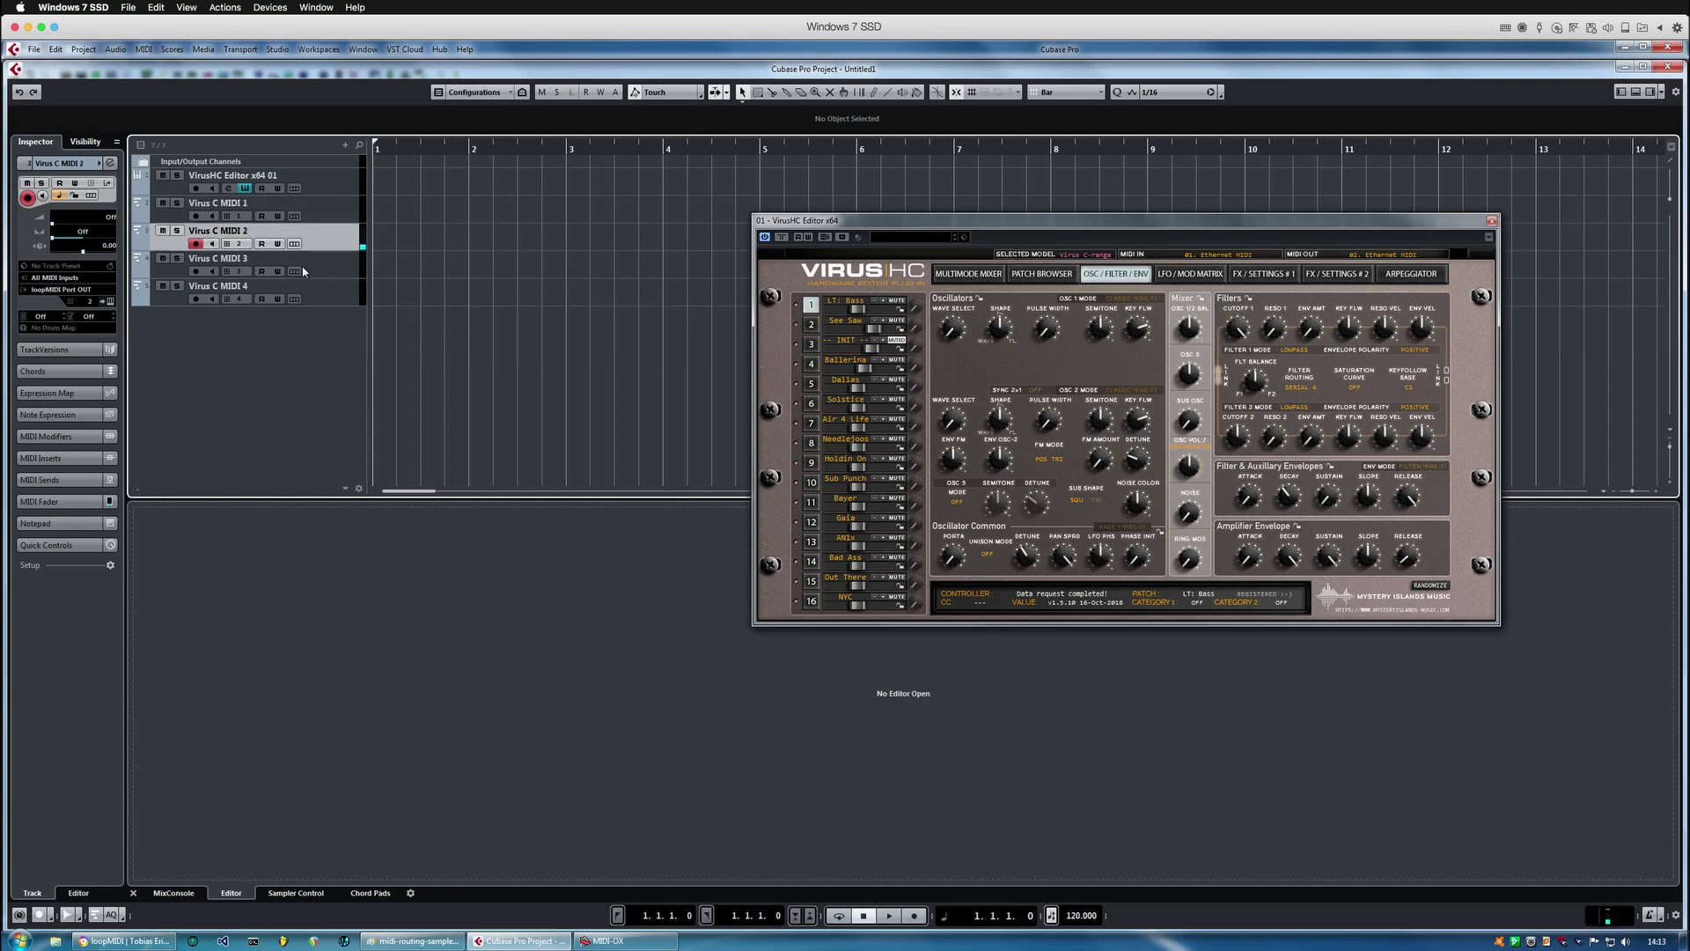
left_click(322, 269)
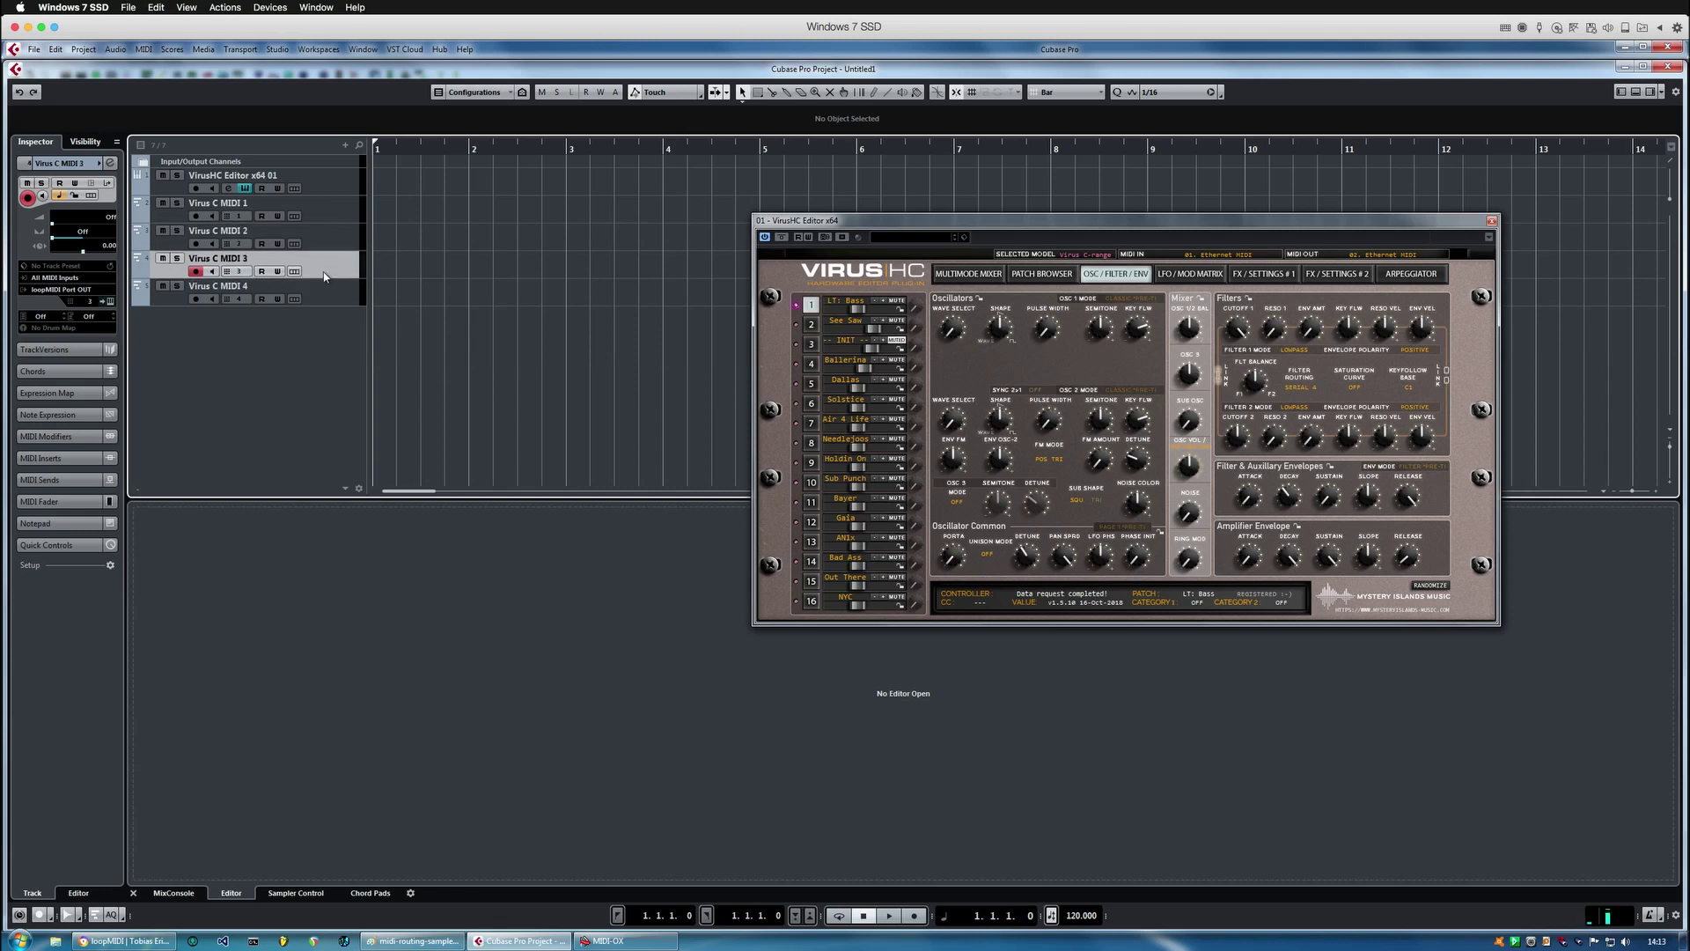
left_click(897, 341)
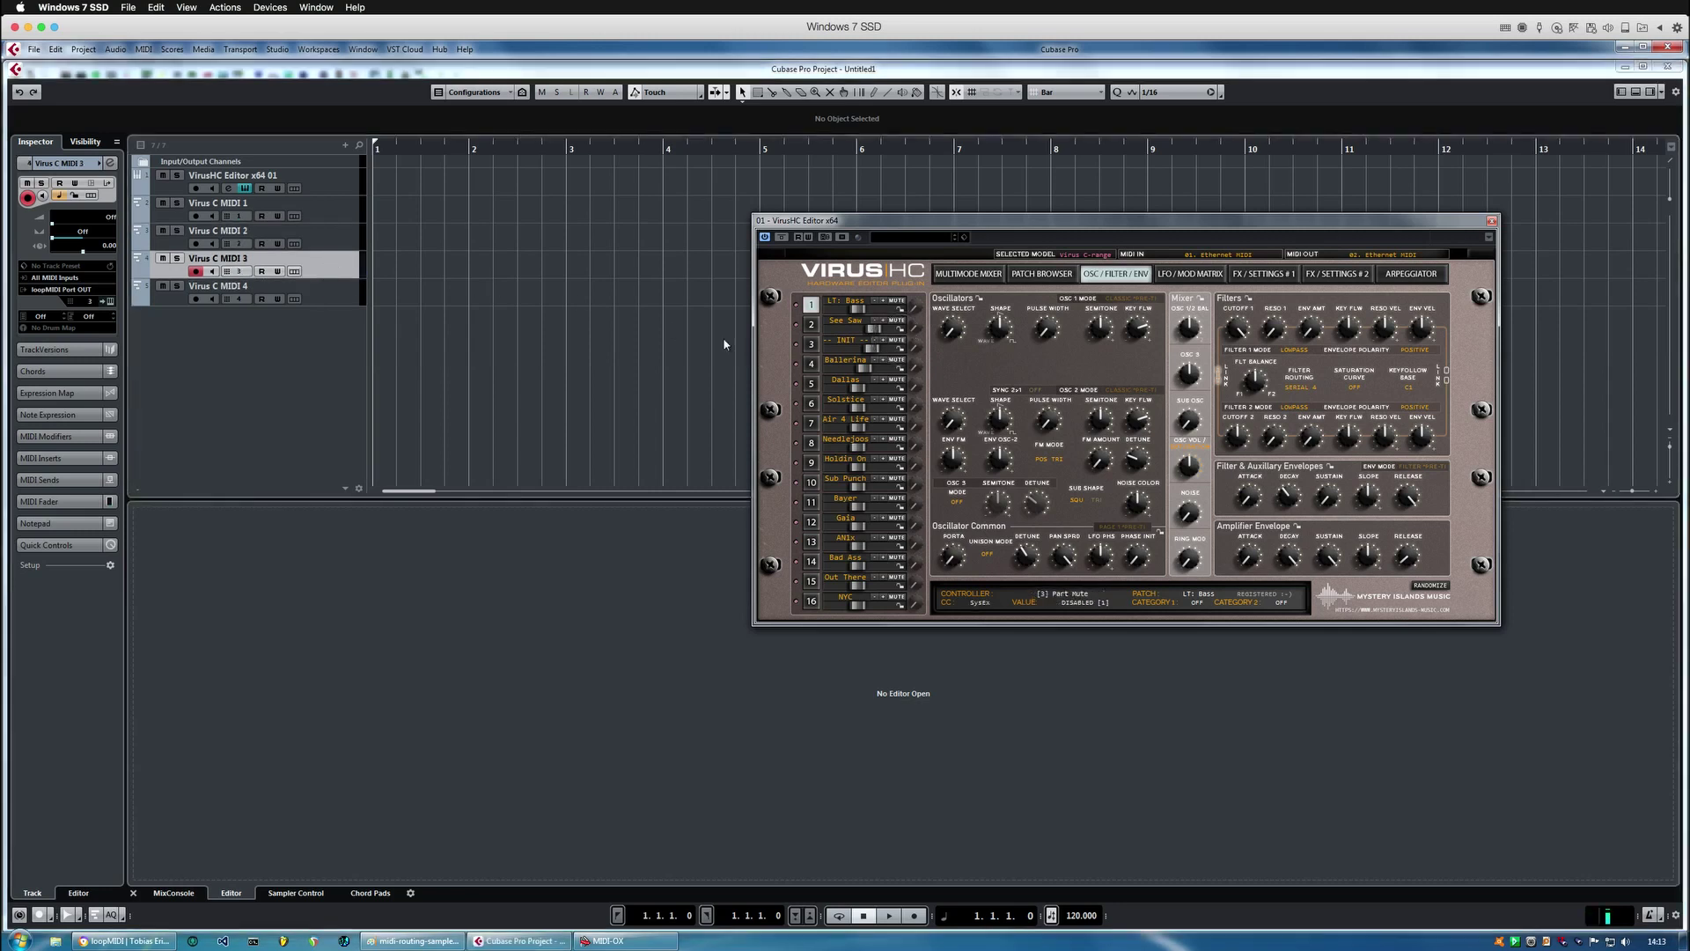
left_click(317, 294)
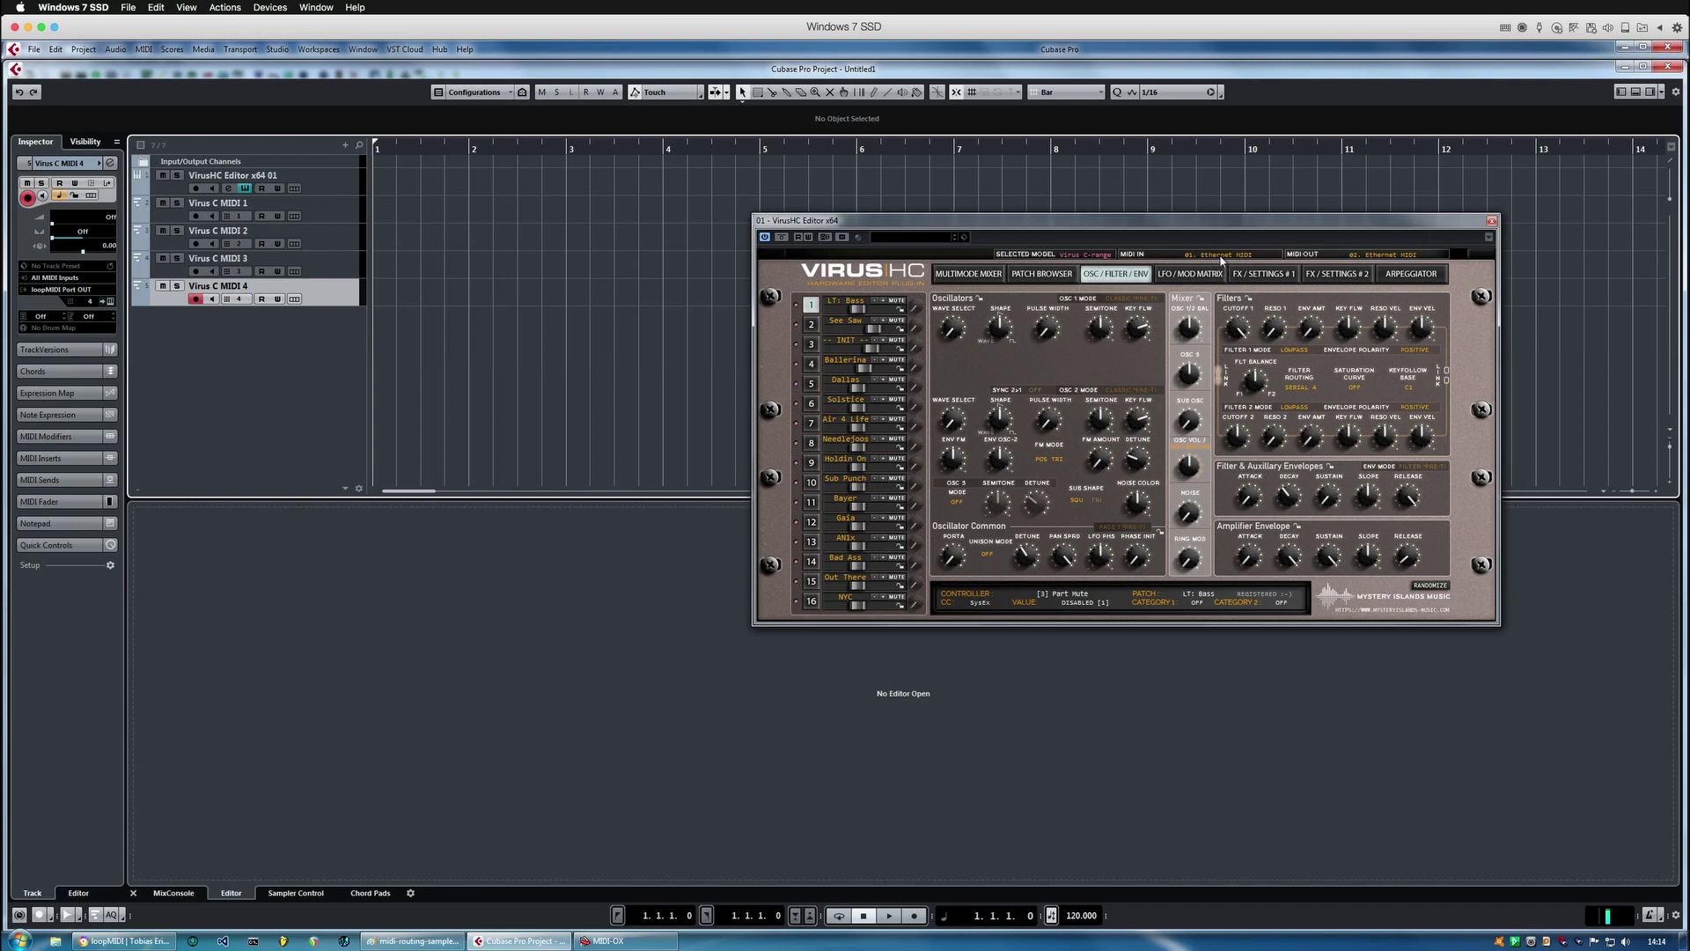
In the patch browser's advanced MIDI settings, untick Note Messages under Process Hardware messages.
left_click(1046, 275)
left_click(1426, 585)
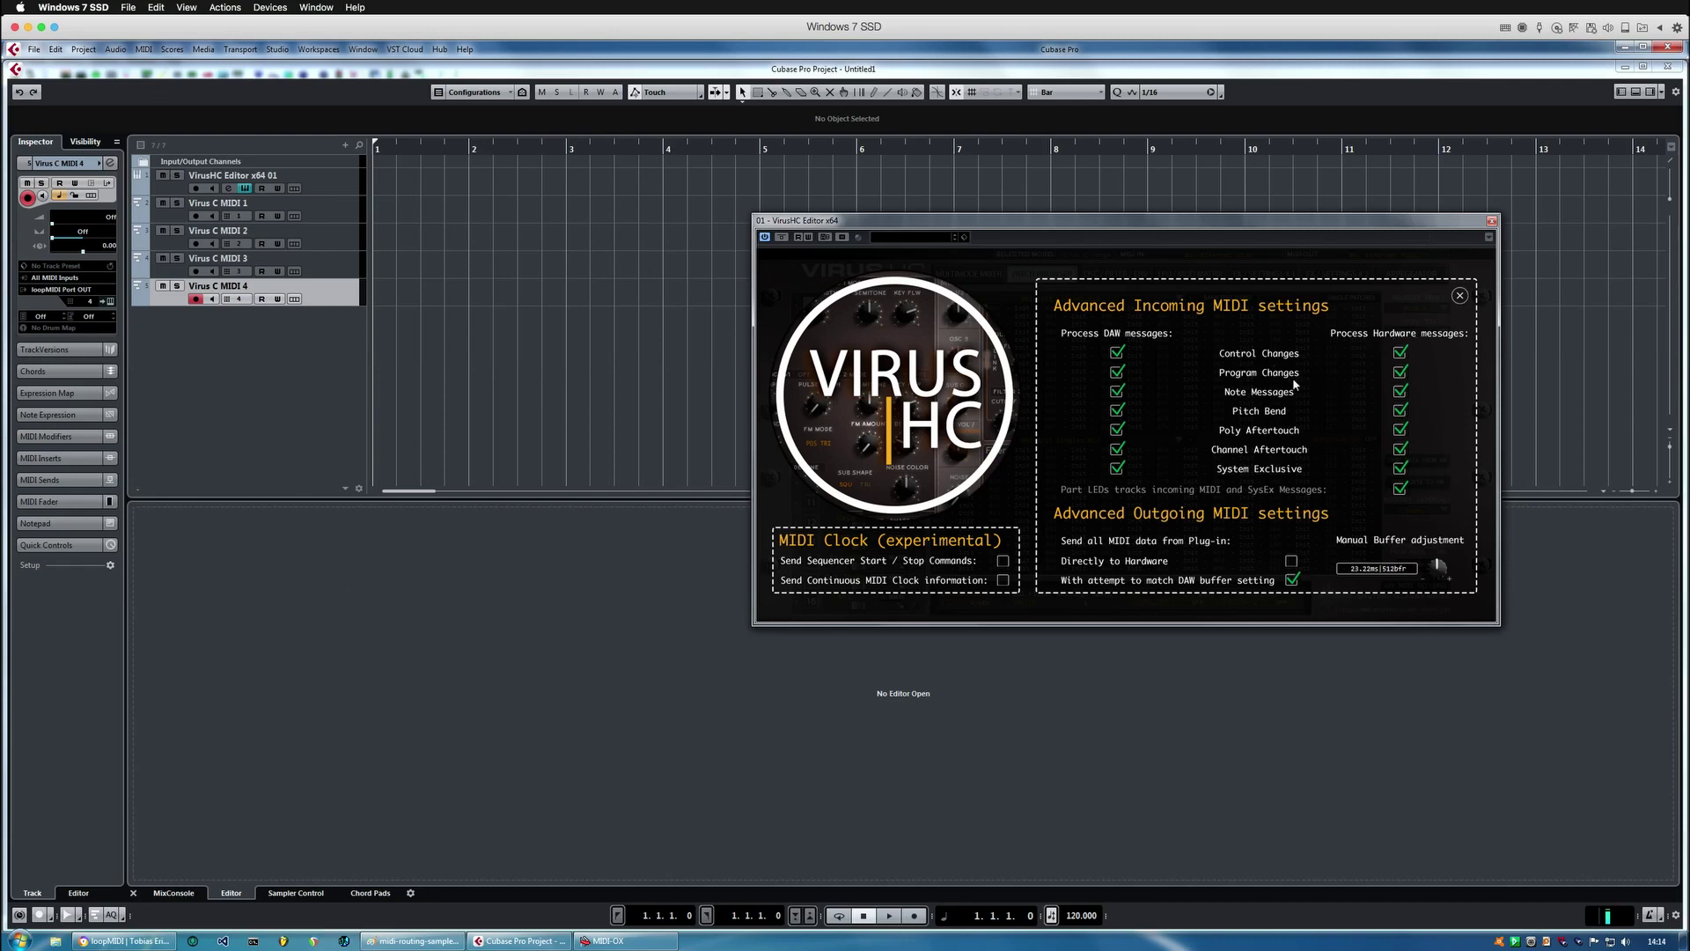
left_click(1400, 391)
left_click(1459, 296)
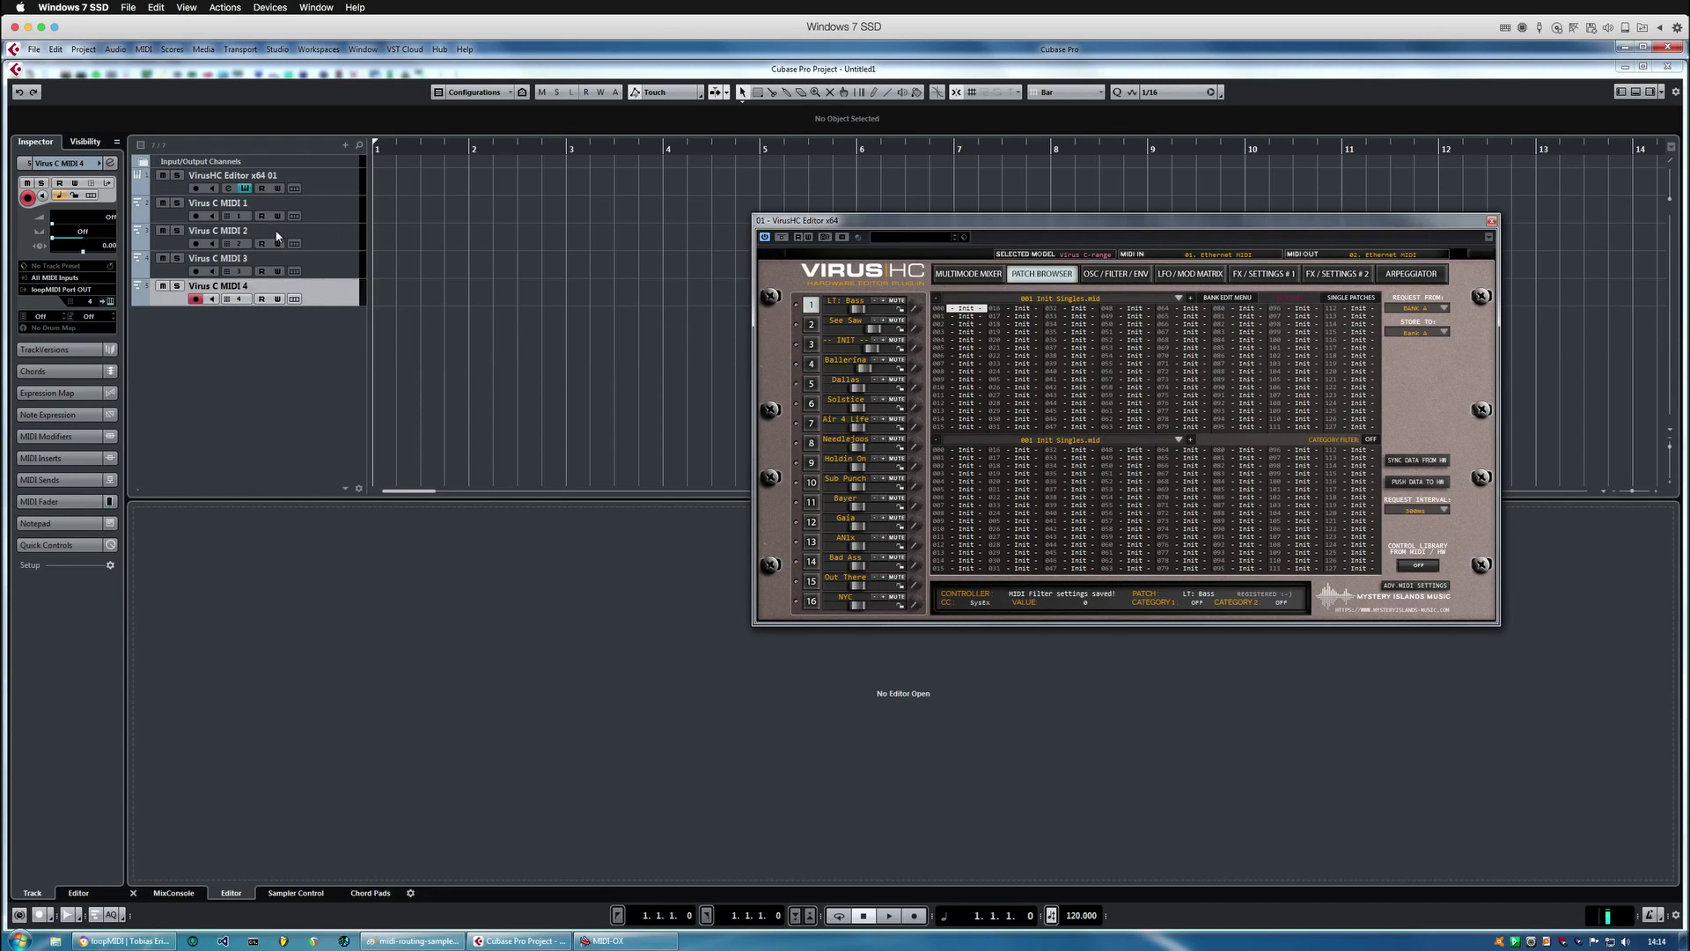
Select Virus C MIDI 3, 2 and 1, then drag the VirusHC editor window down and left.
left_click(307, 269)
left_click(329, 232)
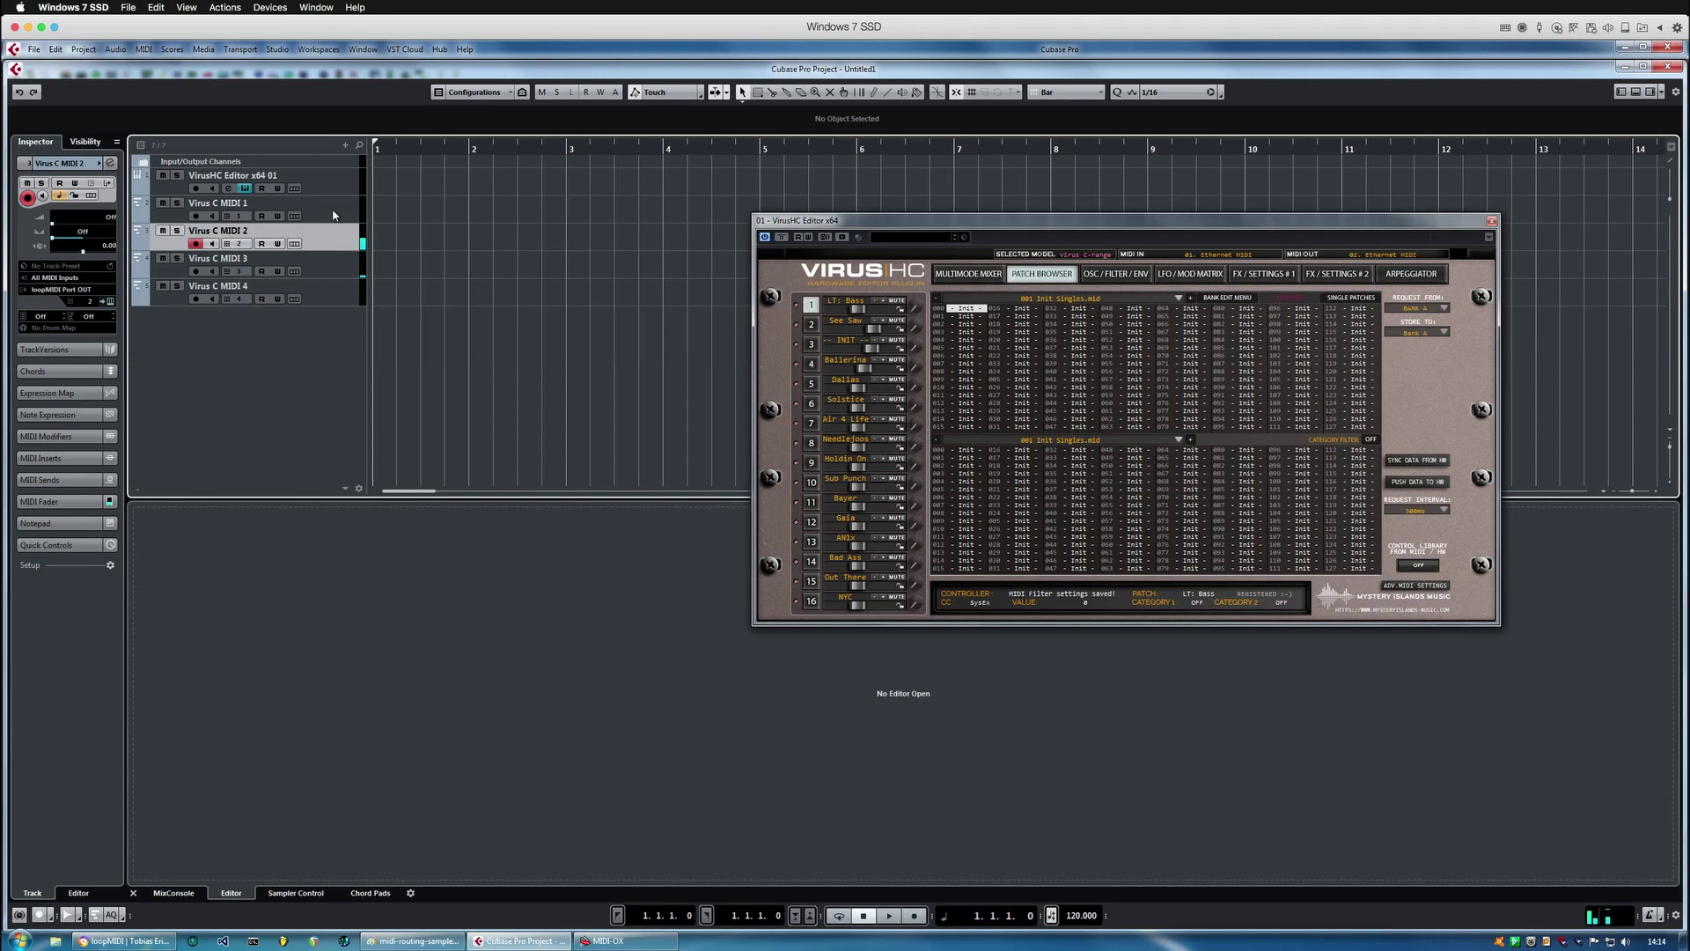
left_click(335, 213)
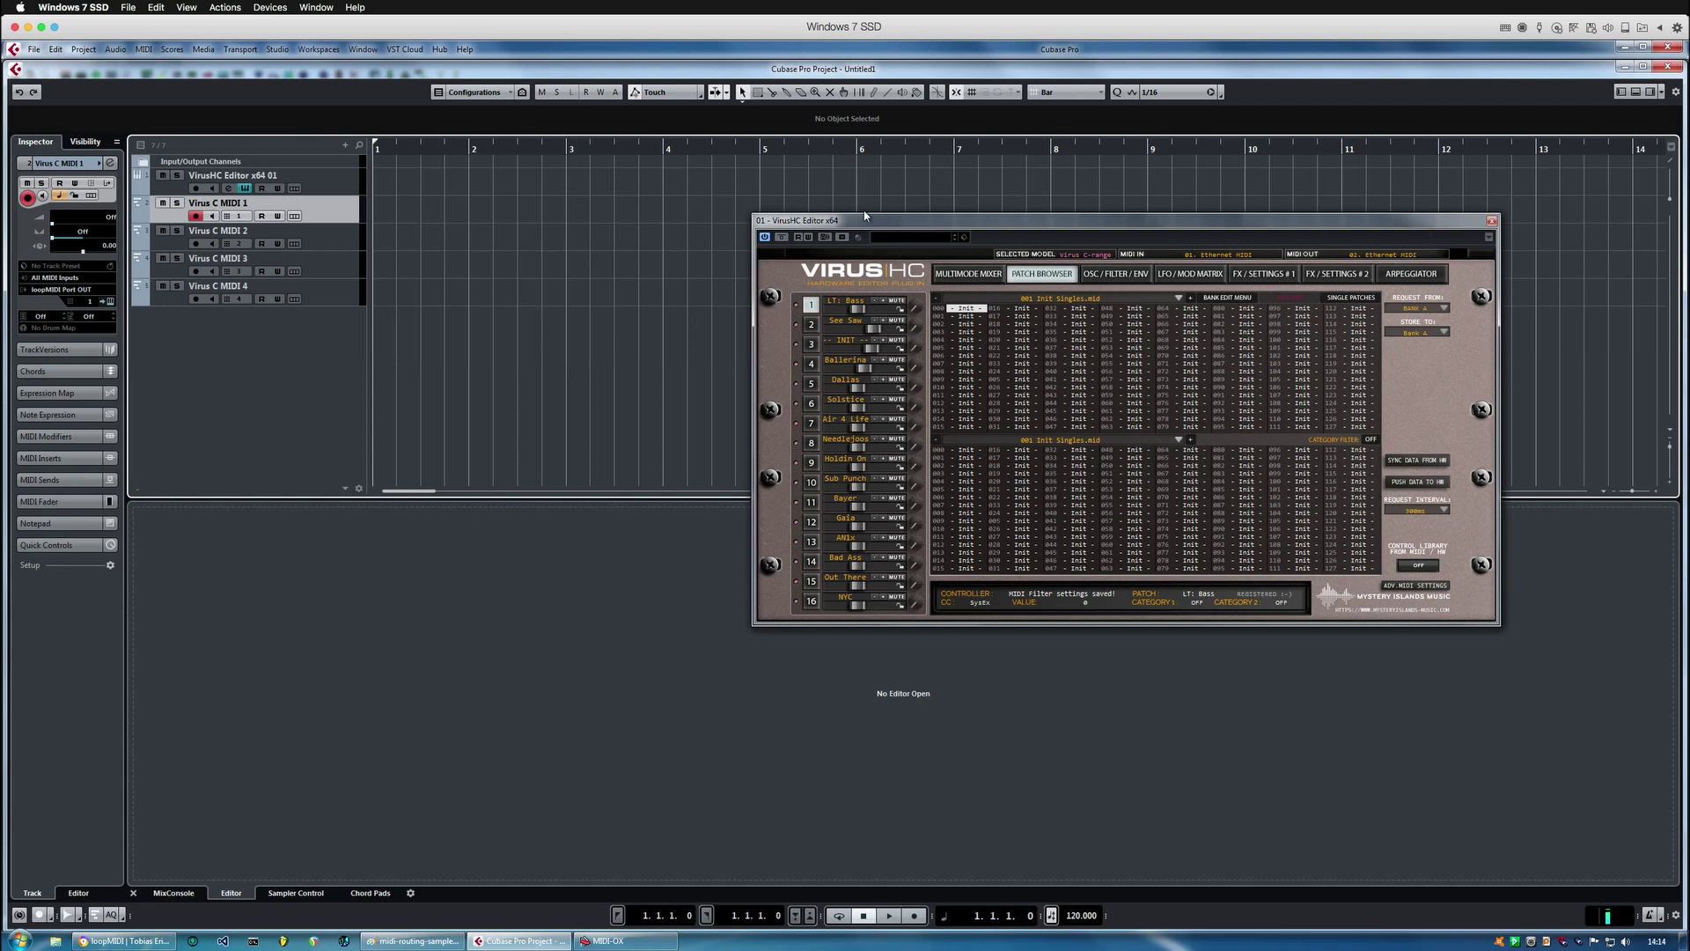
left_click_drag(864, 224, 831, 266)
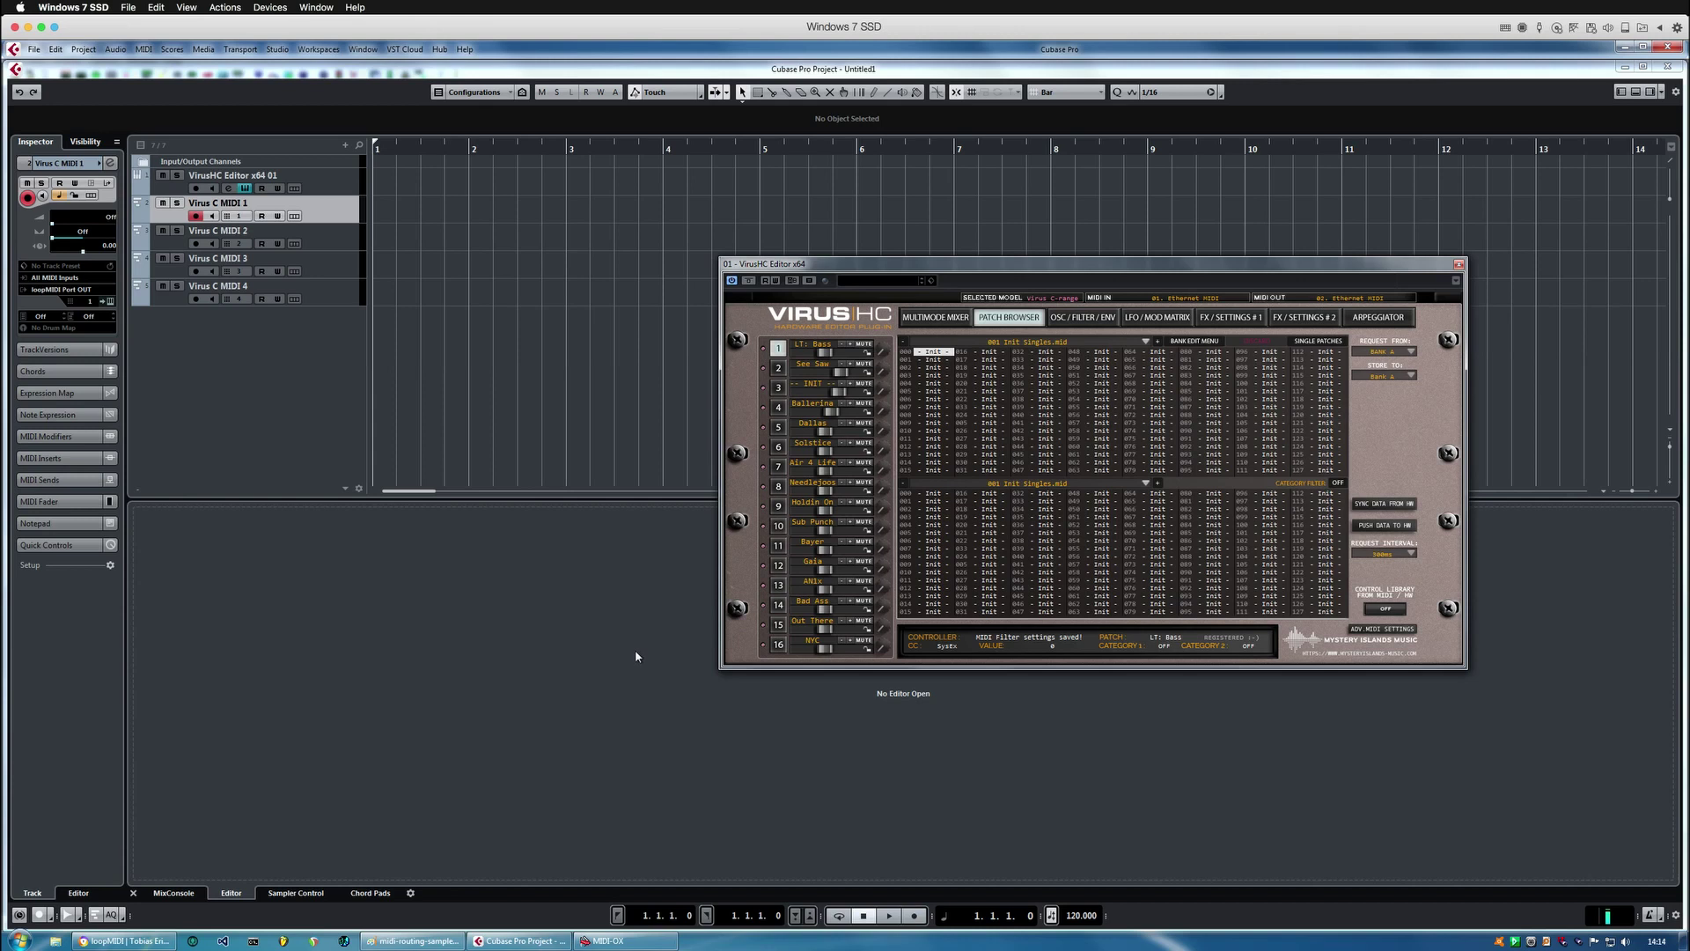
left_click_drag(1354, 266, 1213, 263)
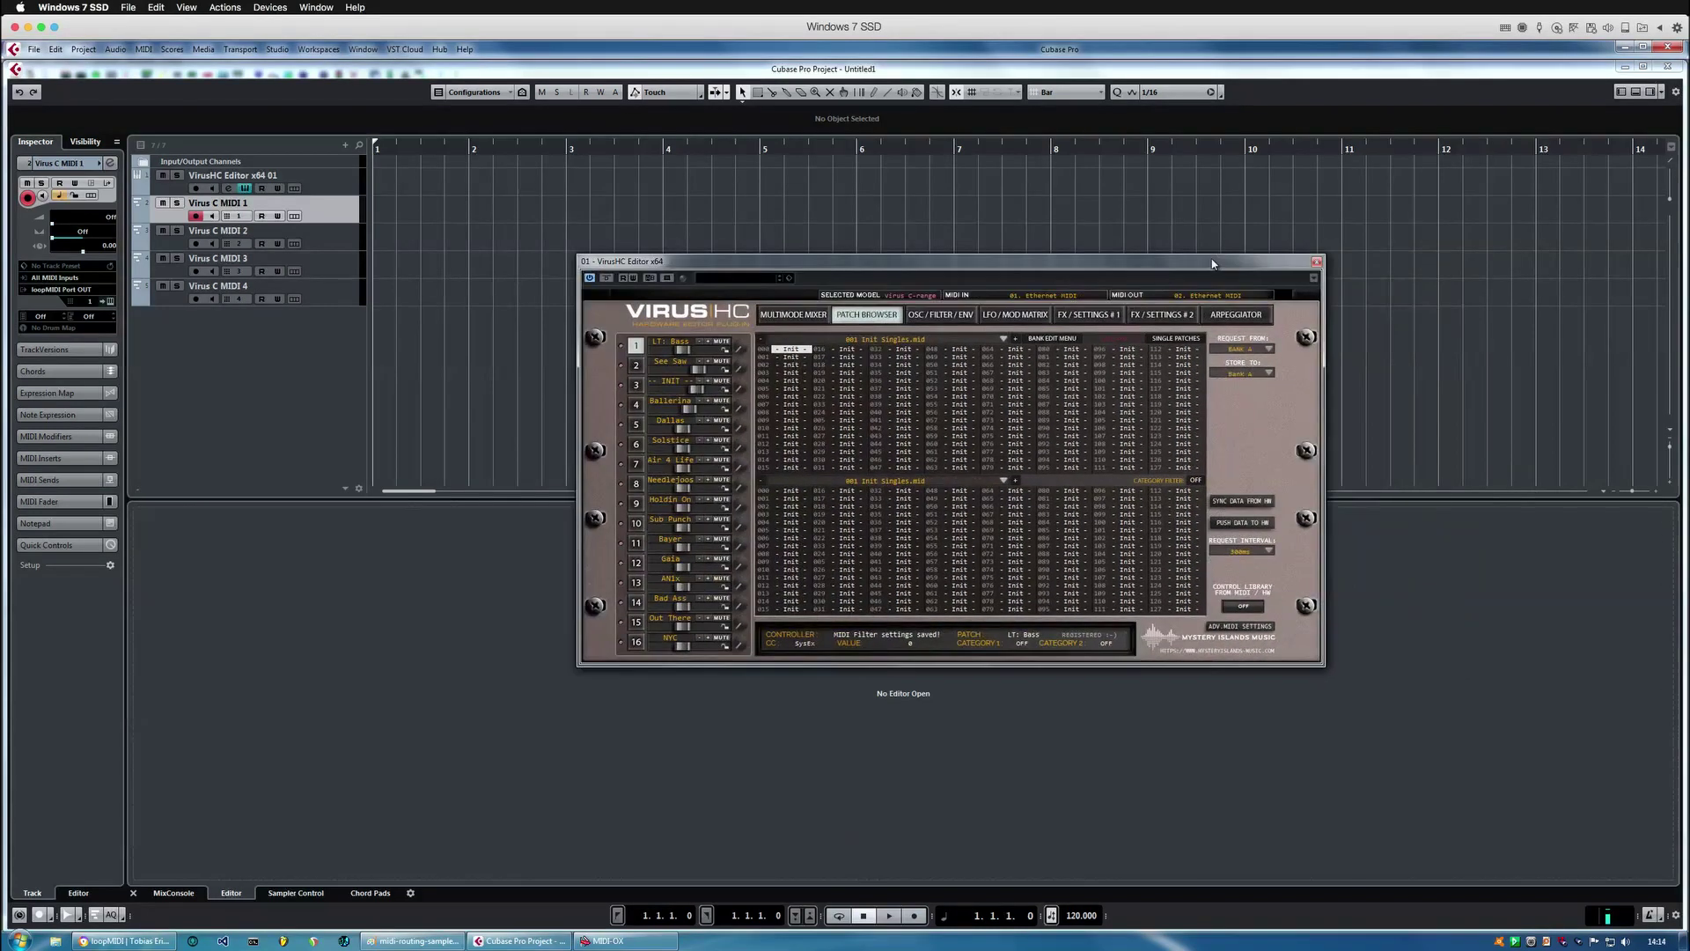
Check the loopMIDI tray menu, then bring MIDI-OX to the front.
right_click(1532, 943)
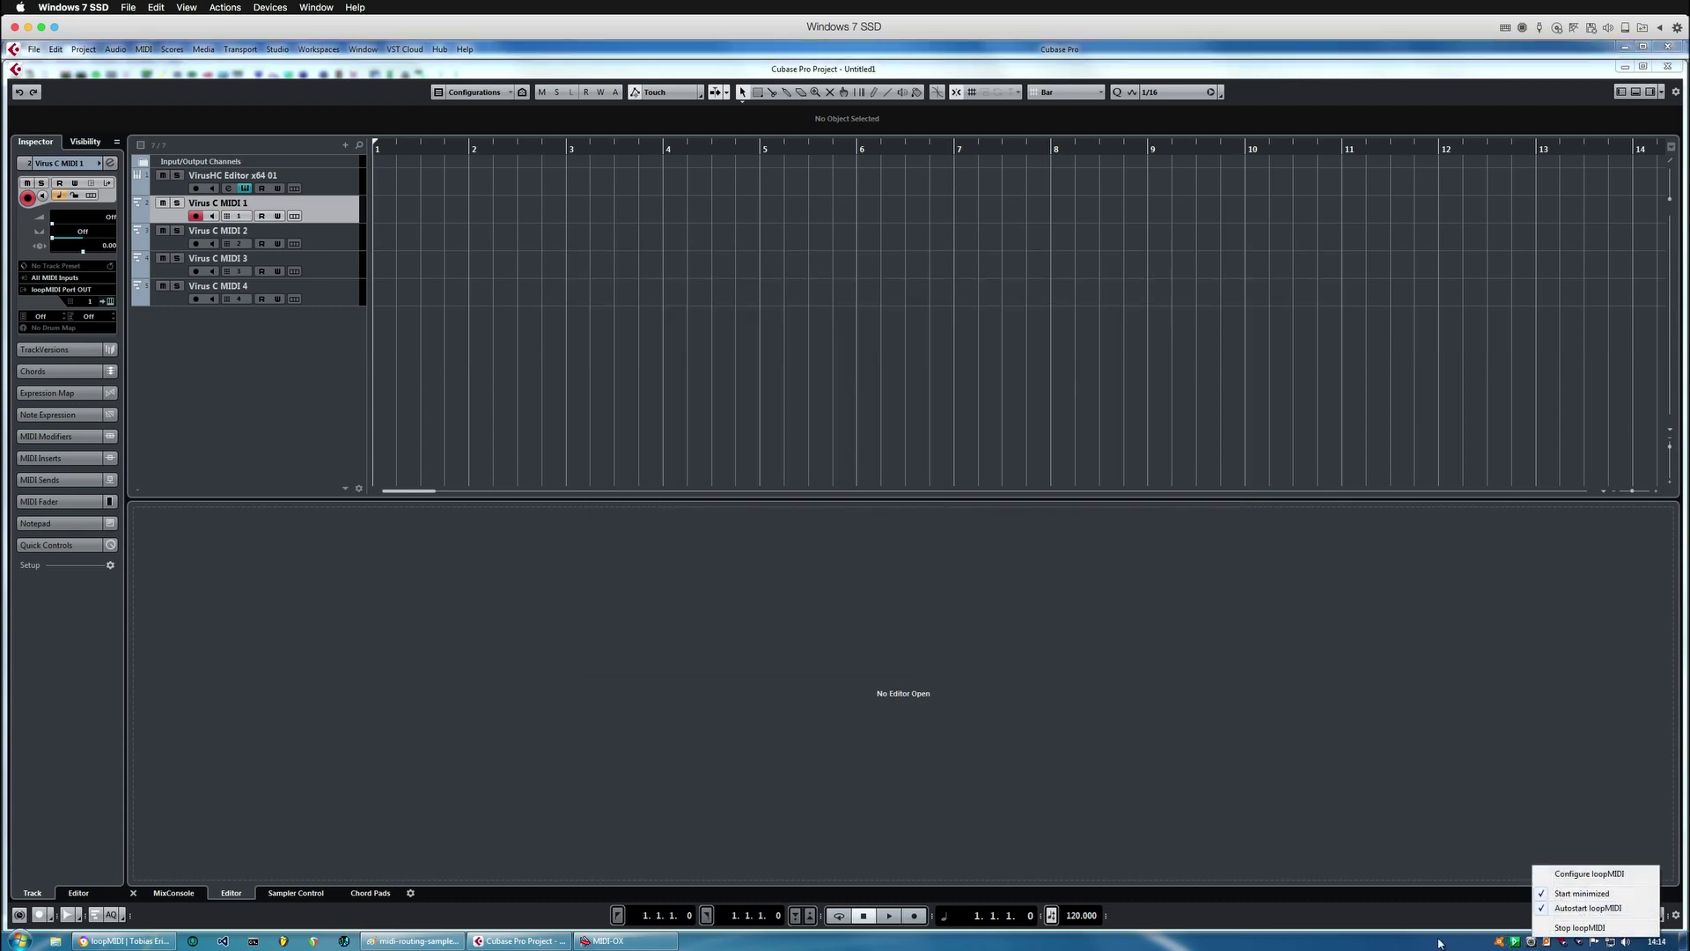
left_click(1473, 942)
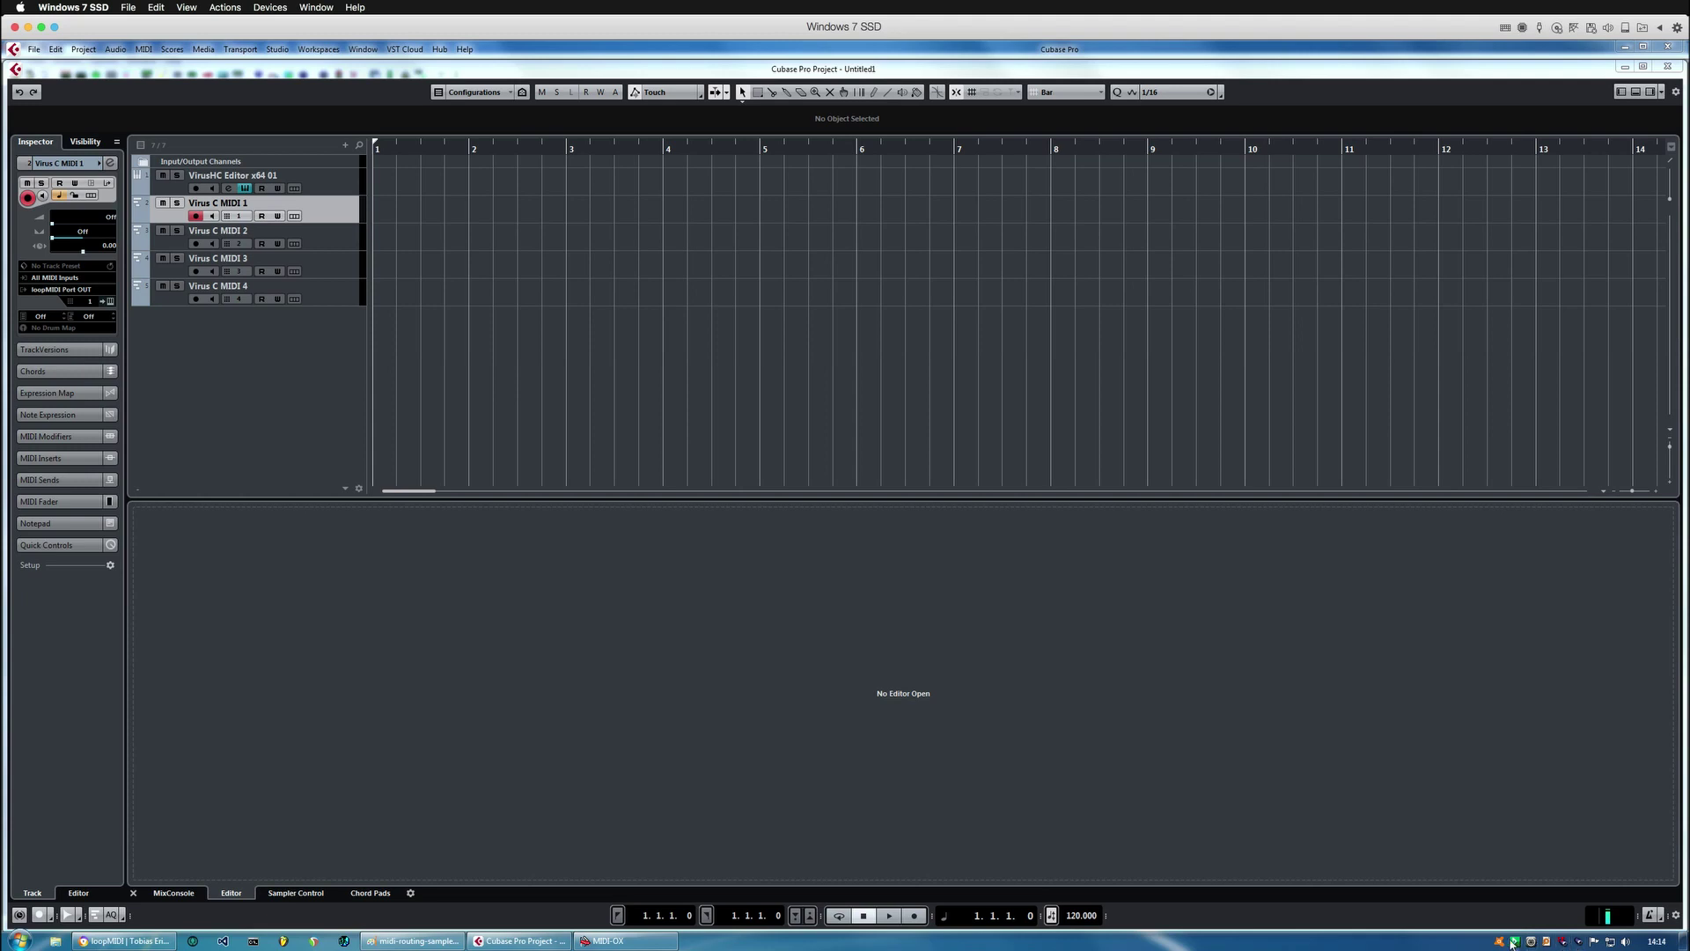
left_click(603, 942)
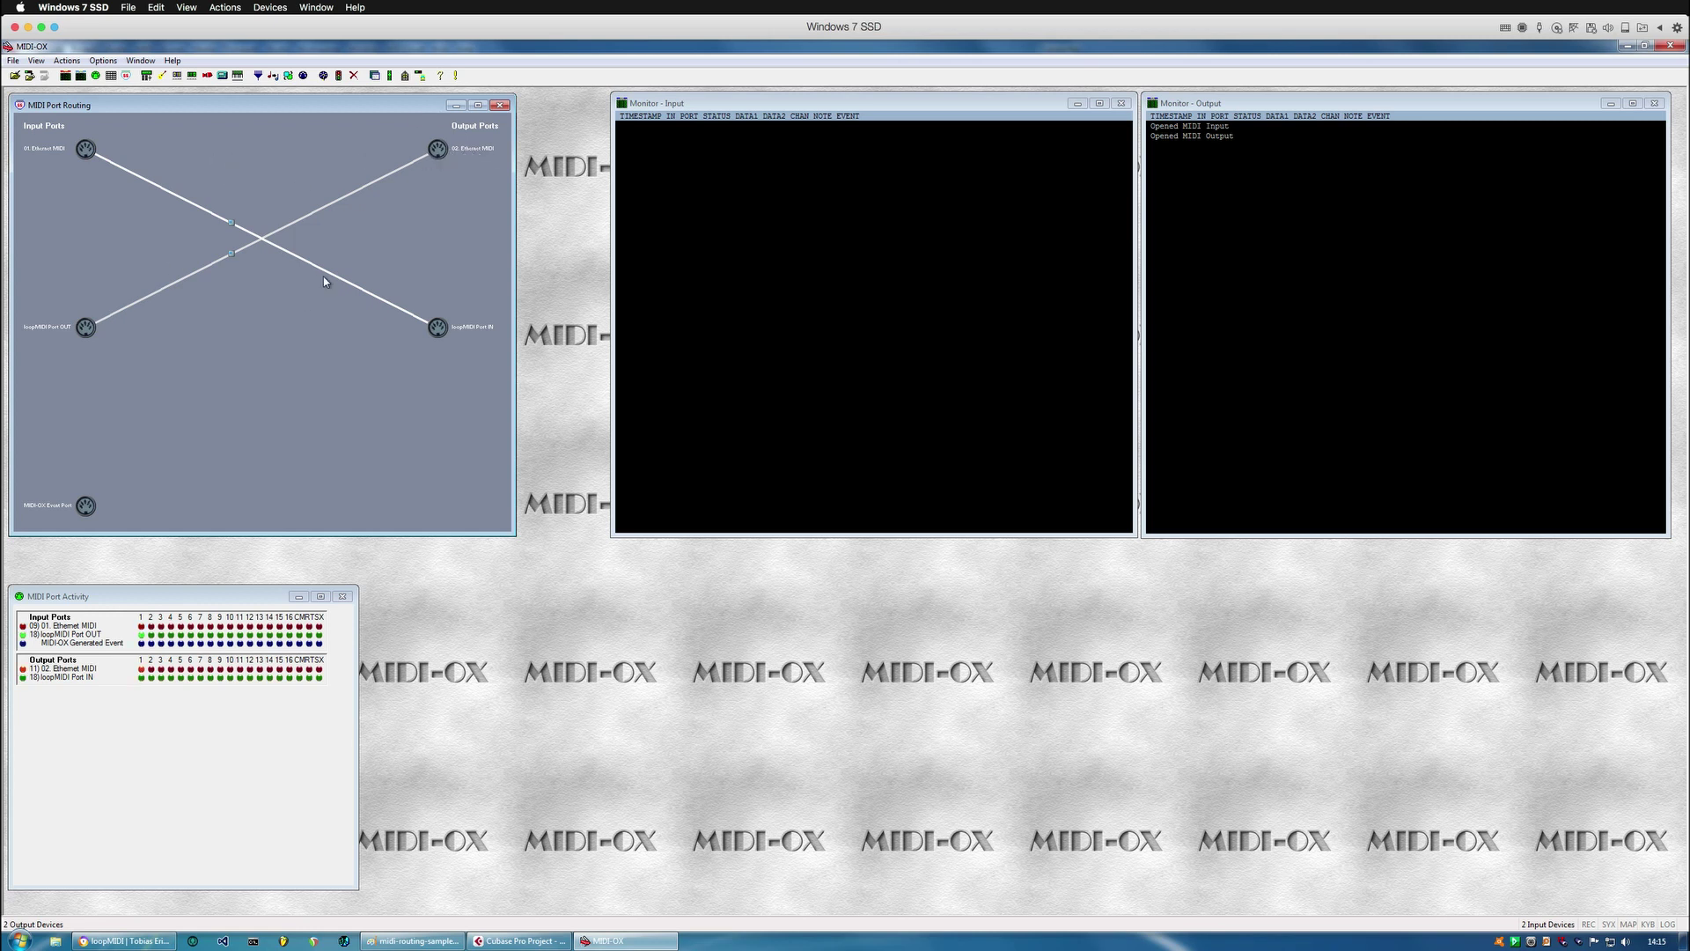
Bring the Cubase Pro project back in front of MIDI-OX.
left_click(525, 940)
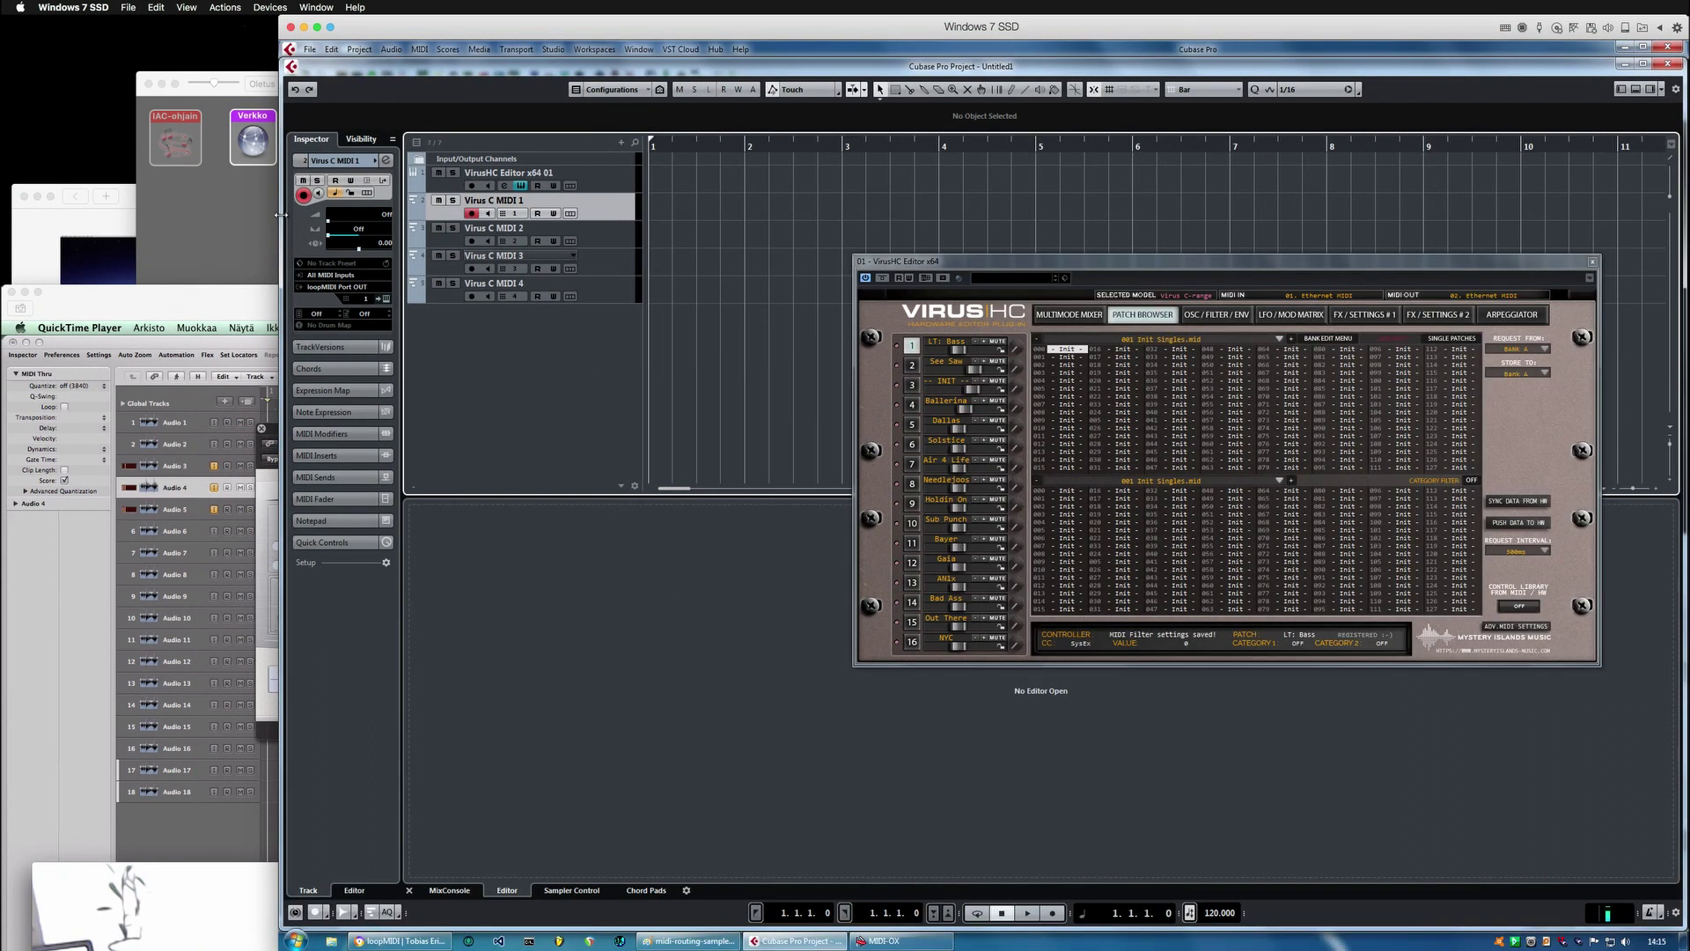
Maximise the VM window, shift Cubase right to reveal MIDI-OX, then select each track.
left_click_drag(280, 215, 11, 205)
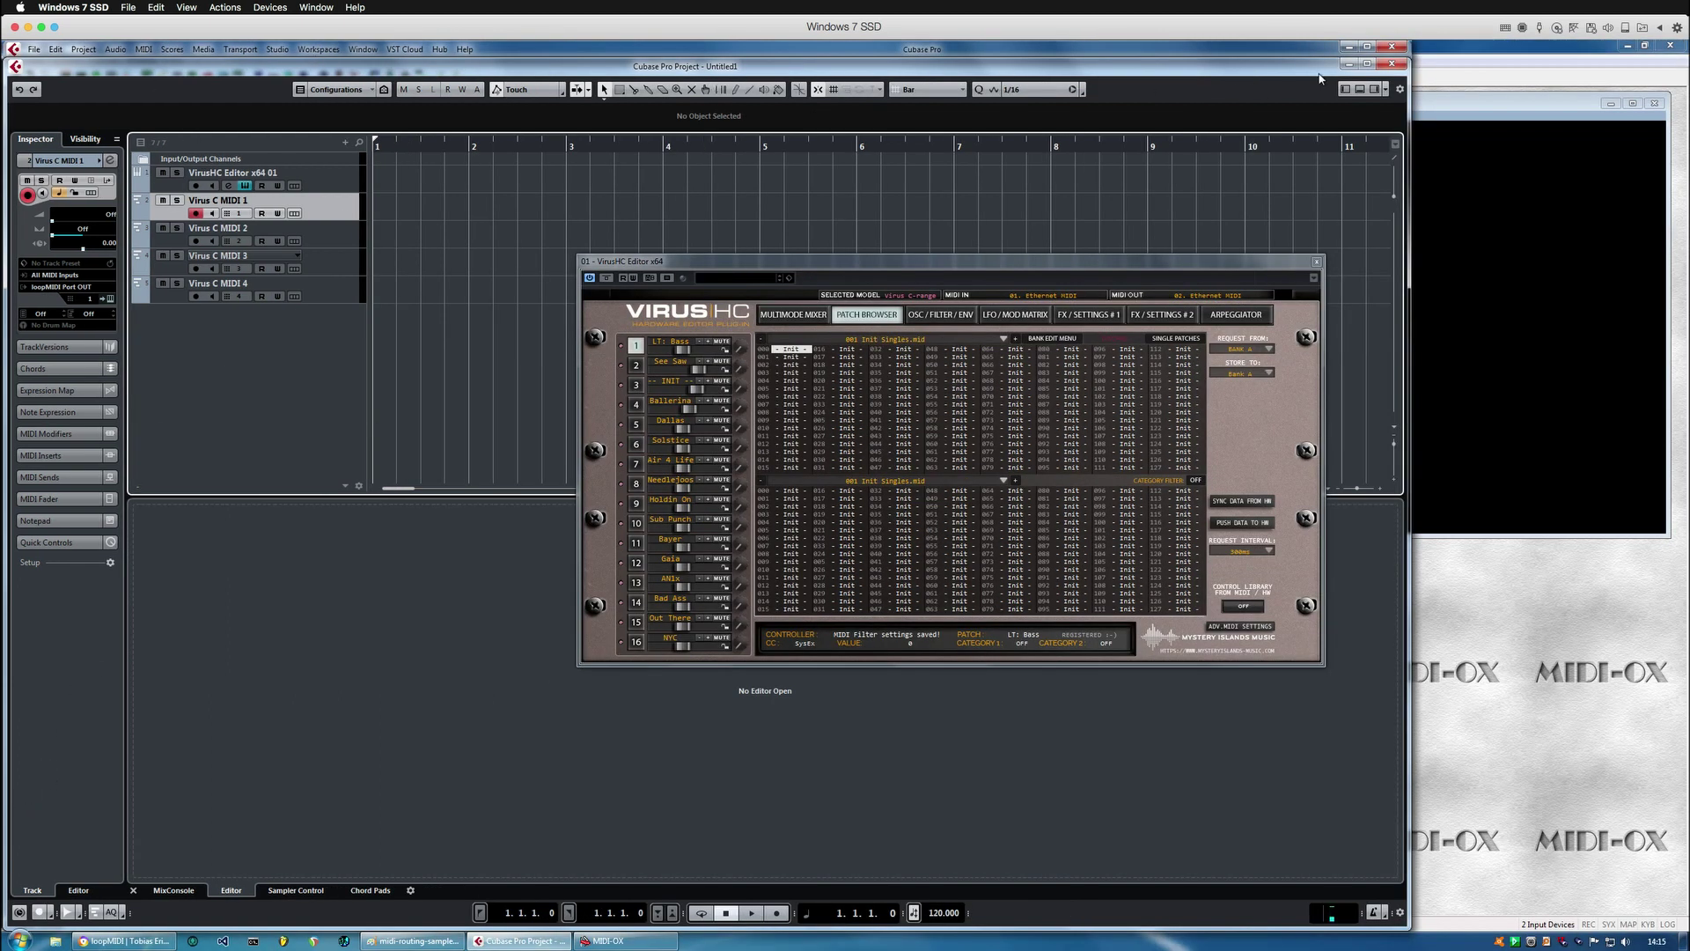
left_click_drag(1297, 66, 1561, 68)
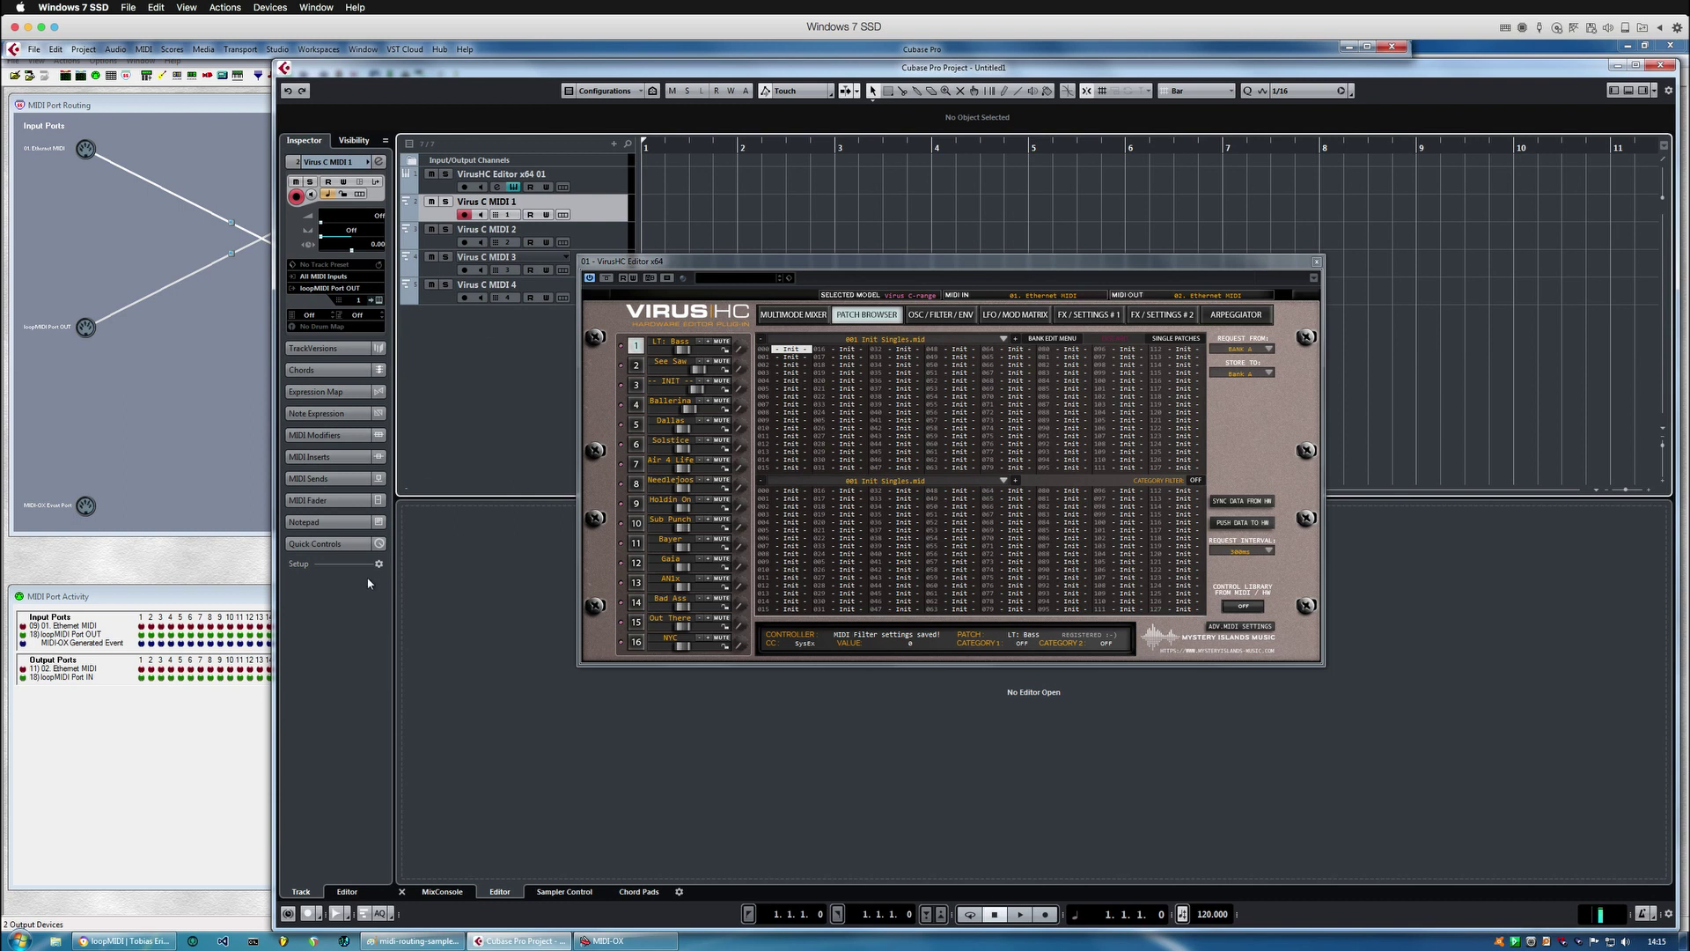
left_click(521, 230)
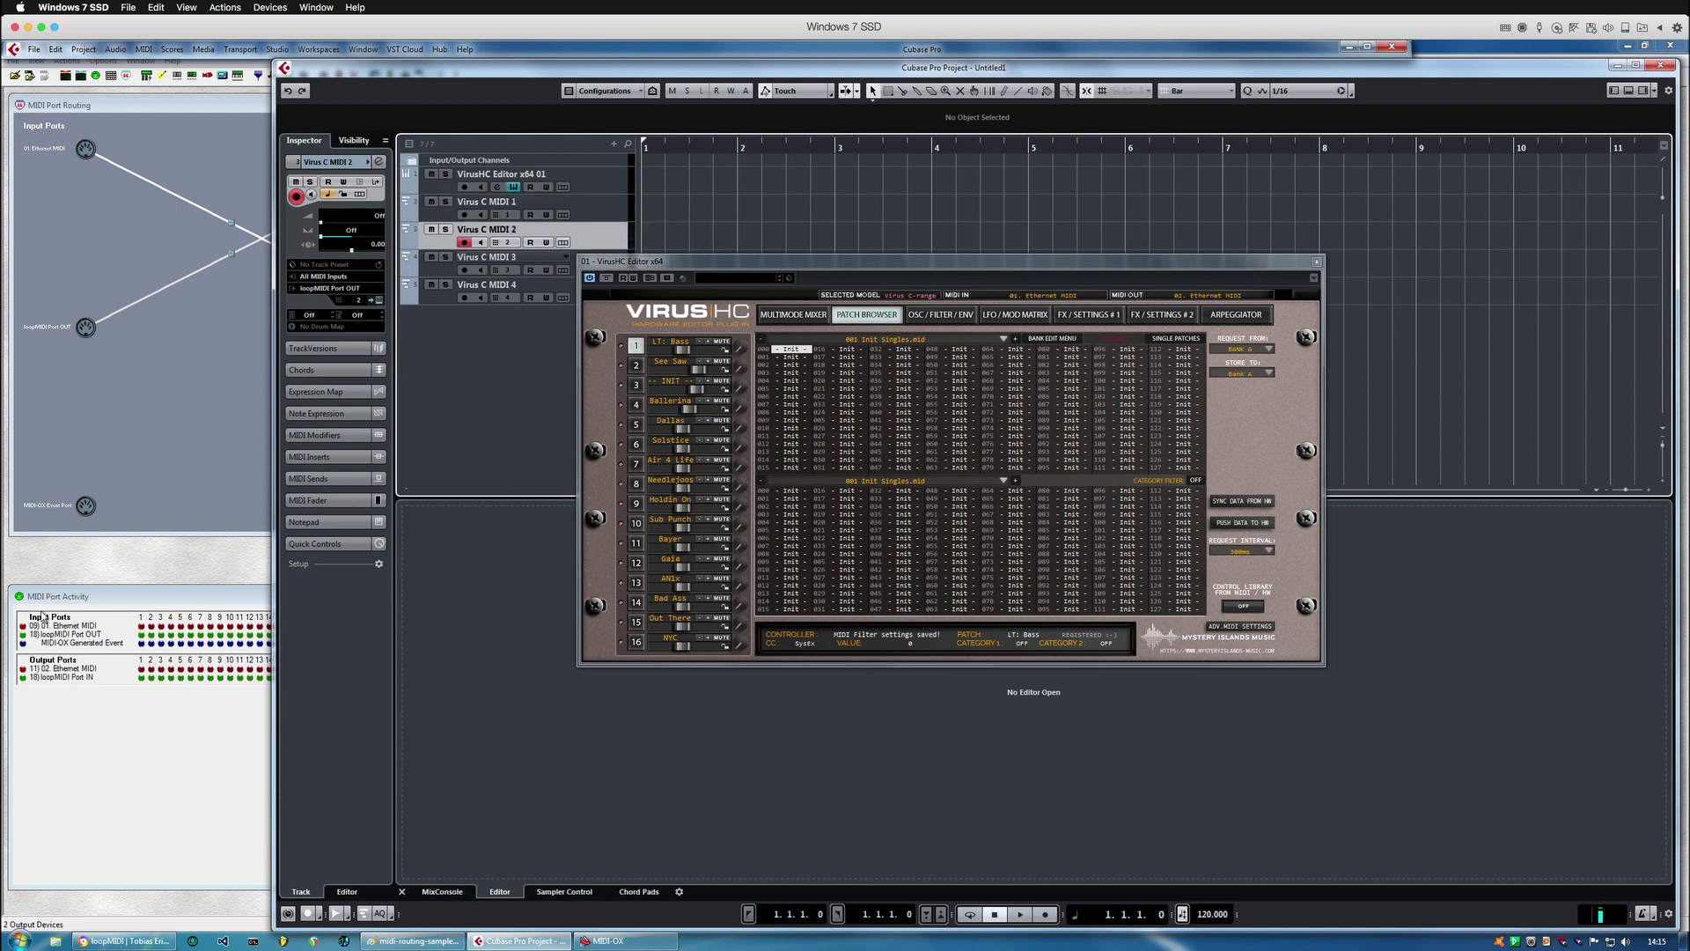
left_click(556, 269)
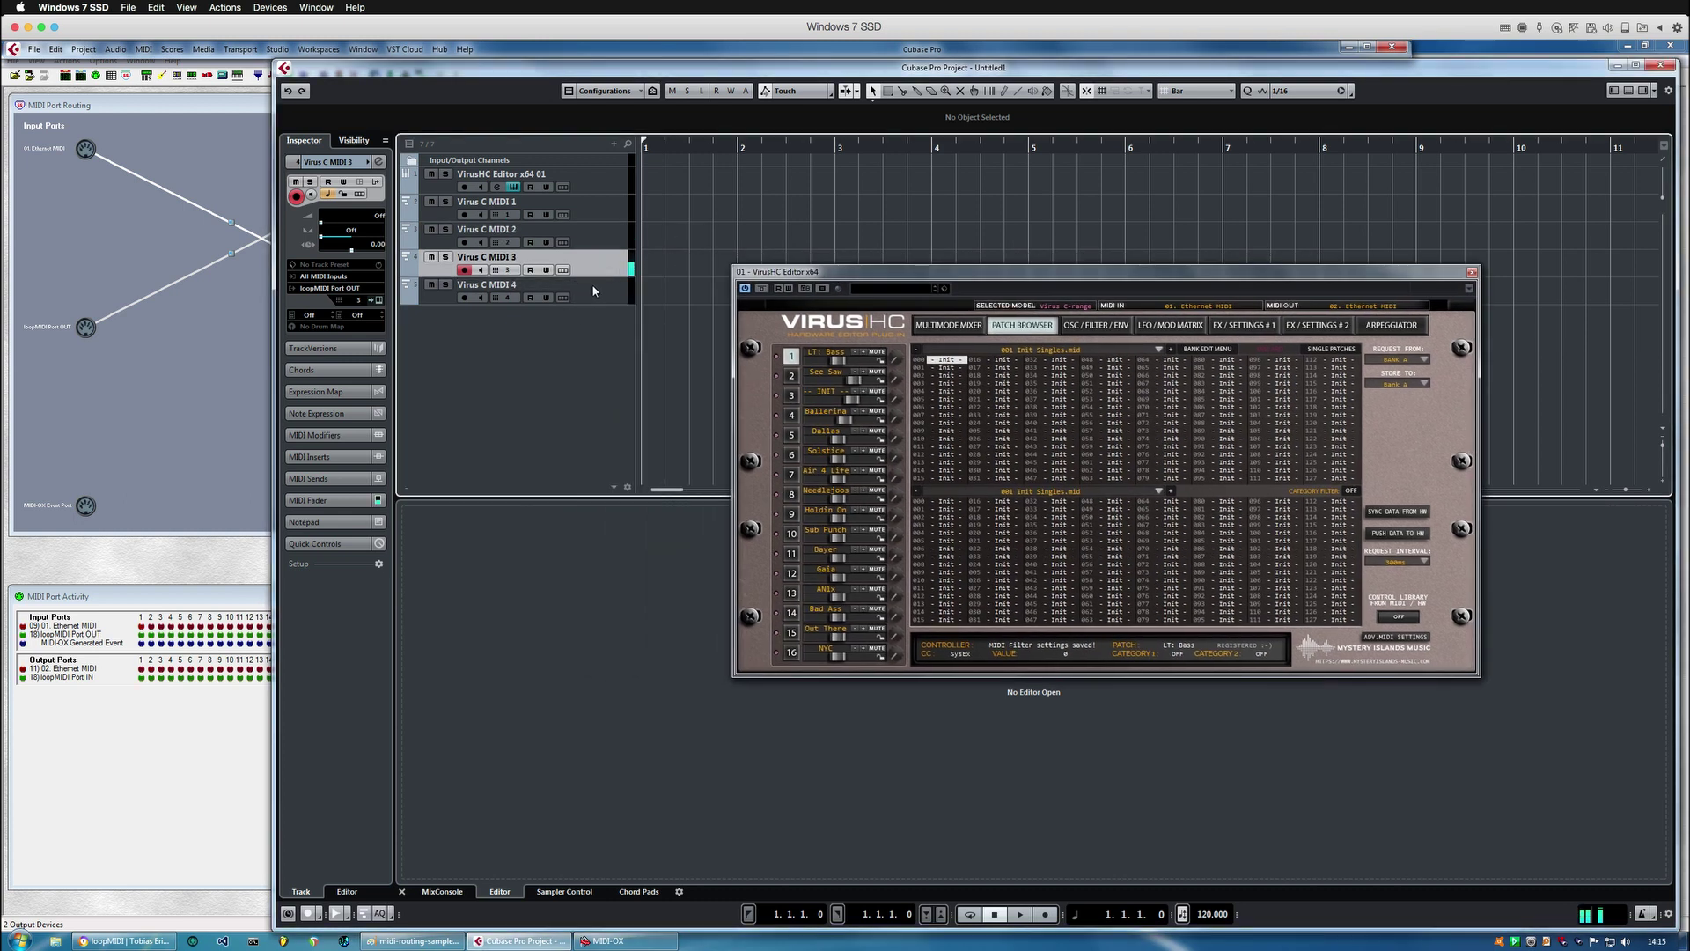
left_click(593, 287)
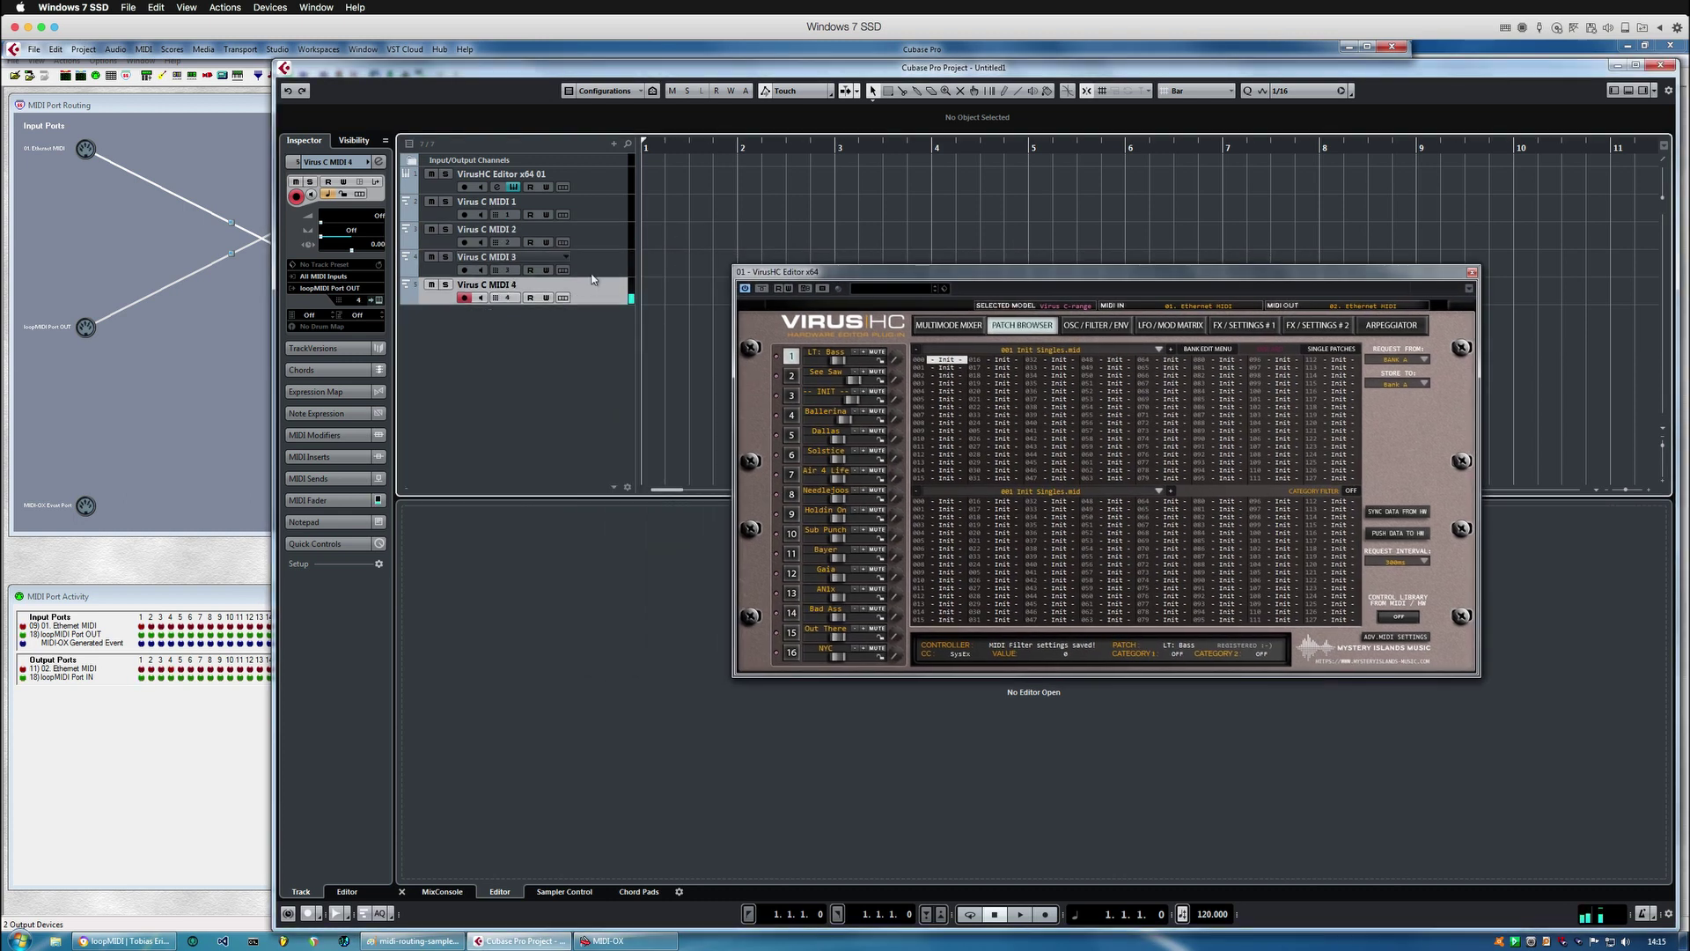
left_click(605, 176)
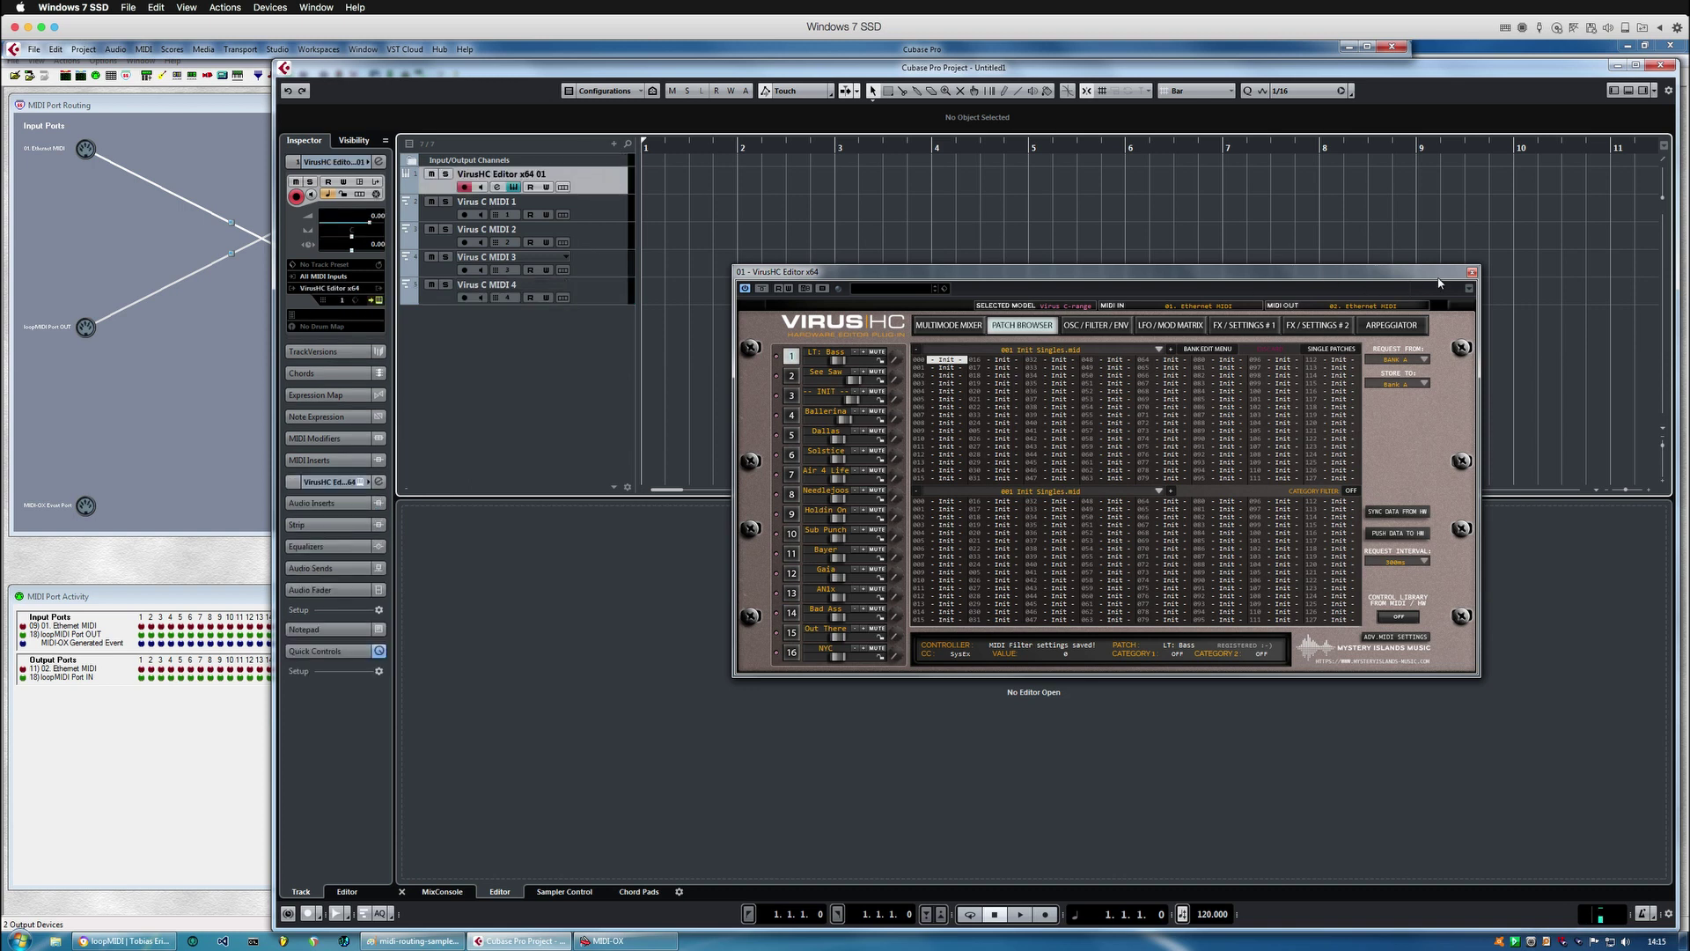